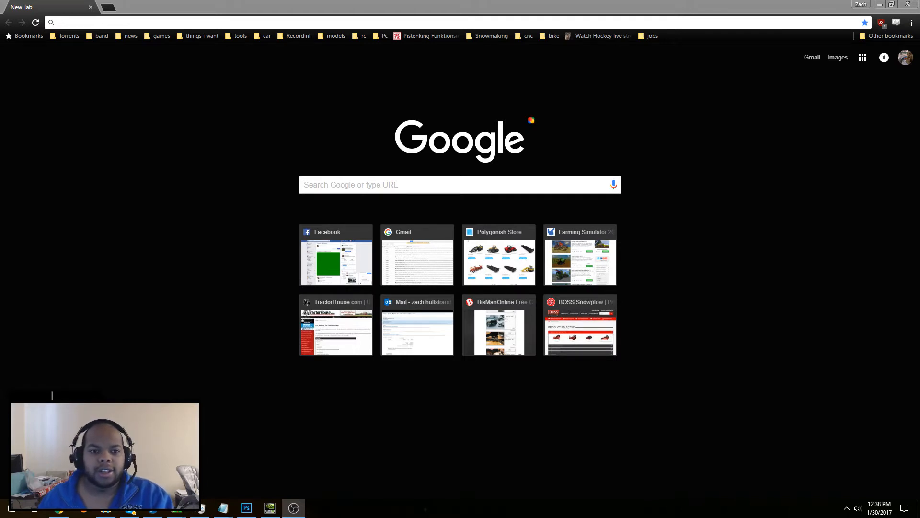
- Search Google for notepad++ and open the Notepad++ home page
{"action": "left_click", "coordinate": [93, 22]}
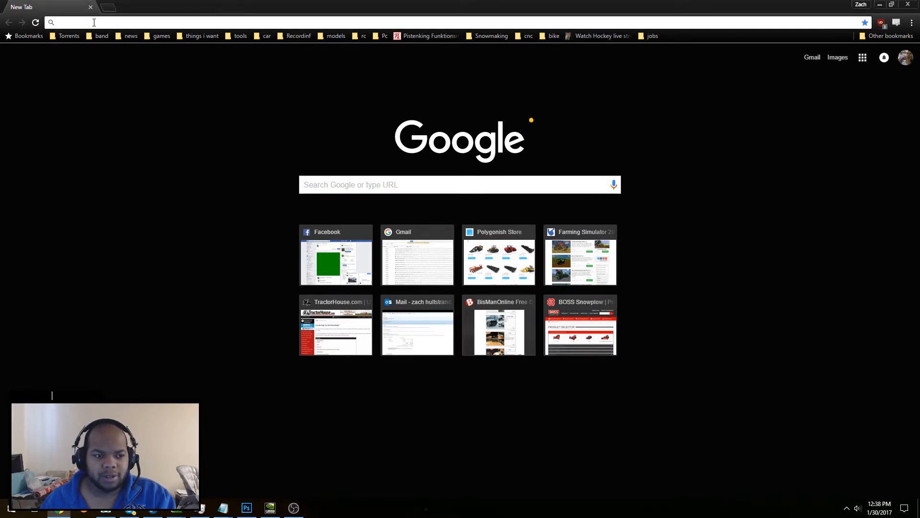
{"action": "type", "text": "no"}
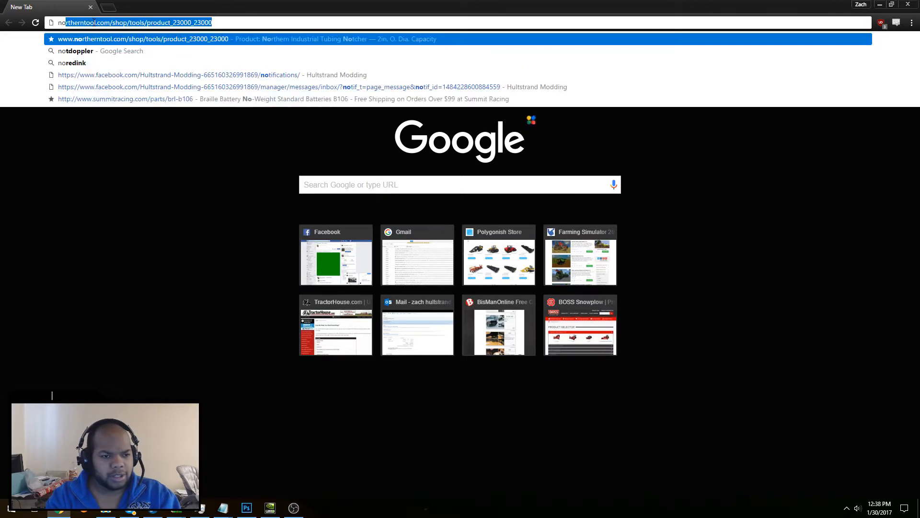
{"action": "type", "text": "tdoppler"}
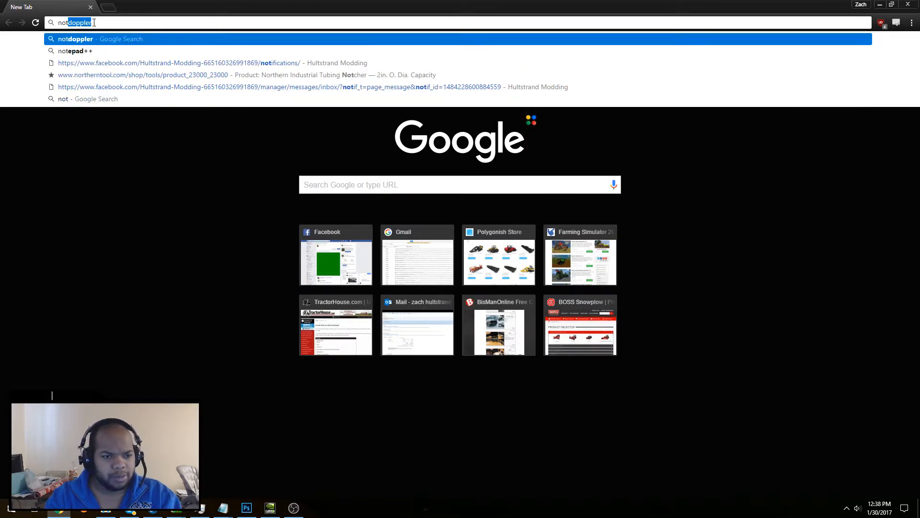
{"action": "key", "text": "Down"}
{"action": "key", "text": "Return"}
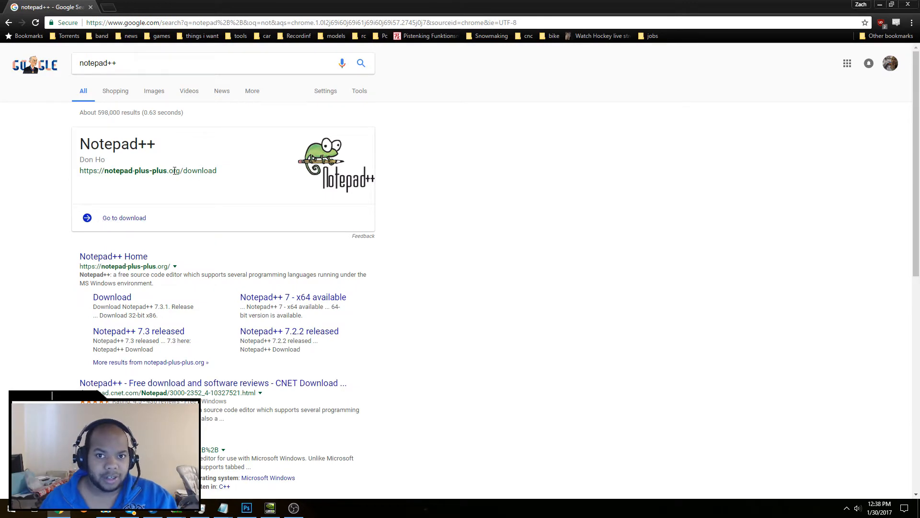
{"action": "left_click", "coordinate": [130, 260]}
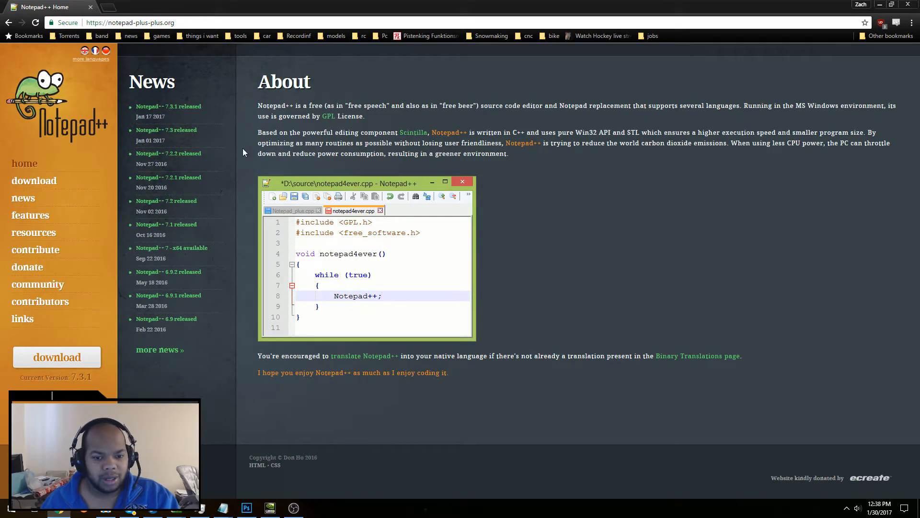
- Log in to the GIANTS Developer Network at gdn.giants-software.com/forum.php with the prefilled credentials and open its downloads page
{"action": "left_click", "coordinate": [107, 25]}
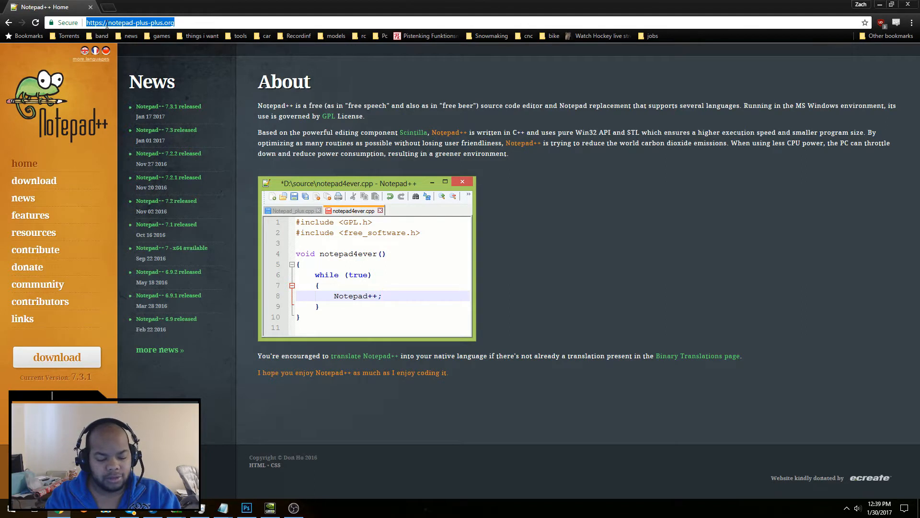
{"action": "type", "text": "gdn.giants-software.com/forum.php"}
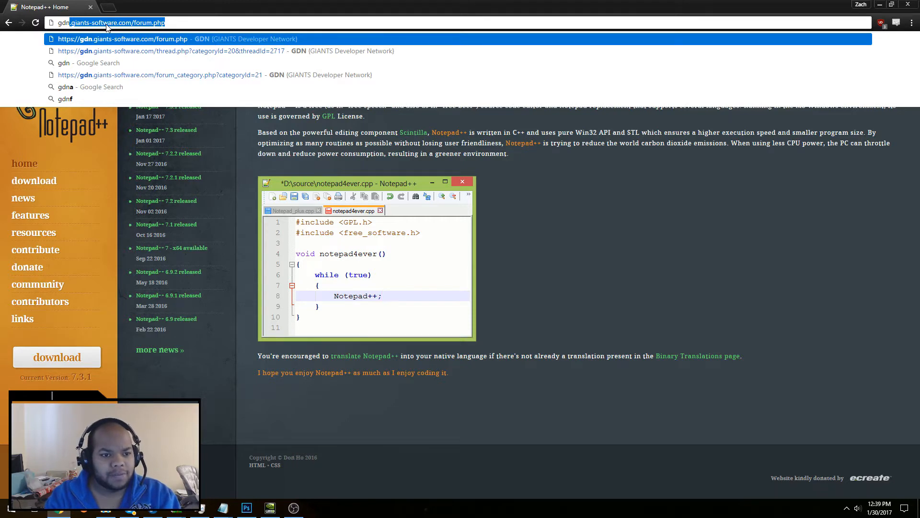
{"action": "key", "text": "Return"}
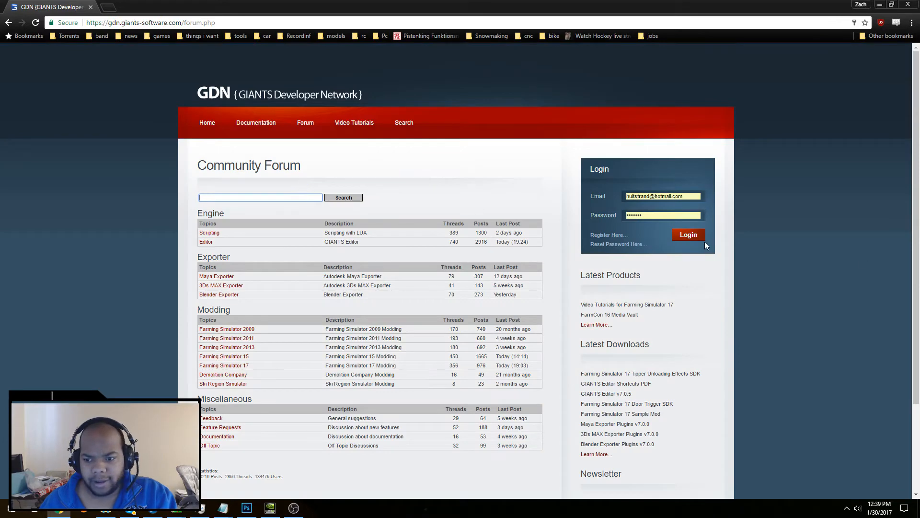
{"action": "left_click", "coordinate": [690, 235]}
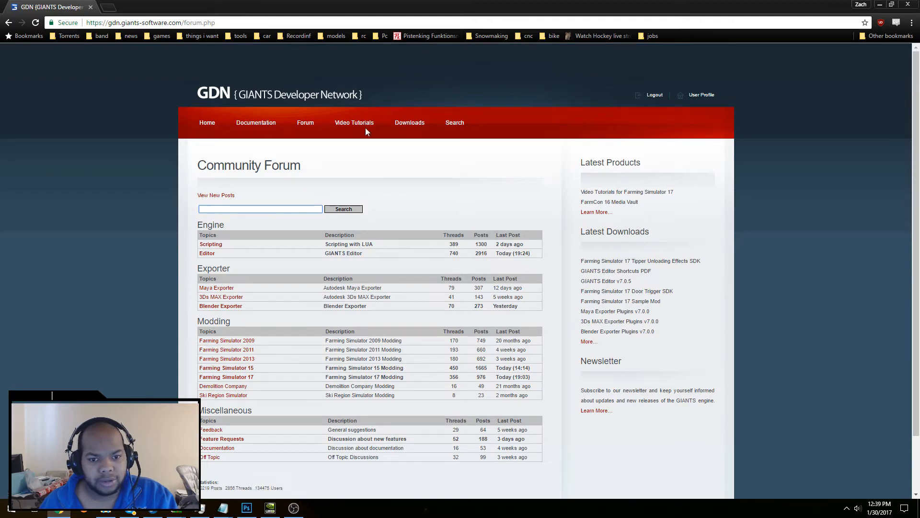
{"action": "left_click", "coordinate": [399, 125]}
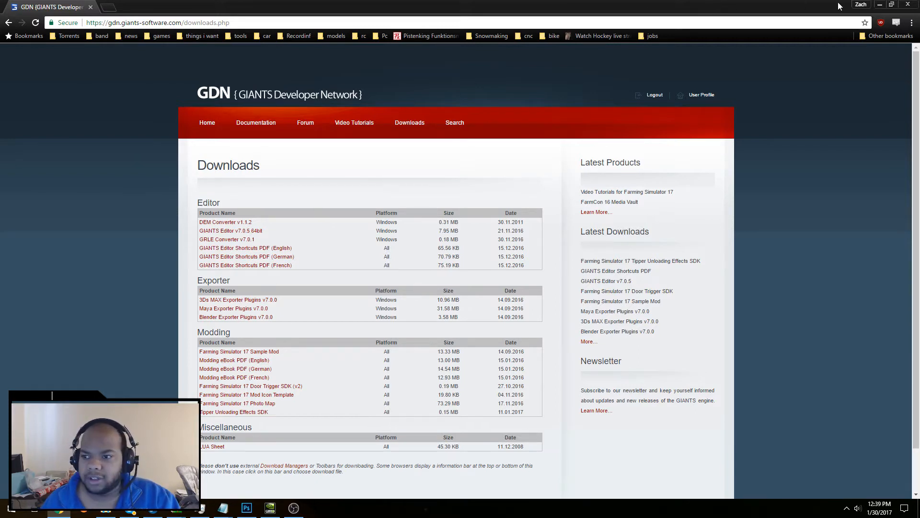
- Go to facebook.com
{"action": "left_click", "coordinate": [793, 24]}
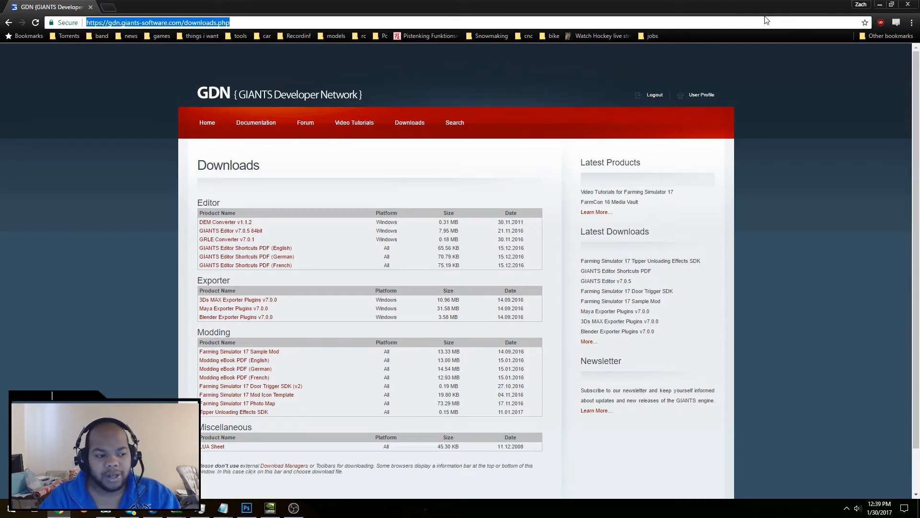
{"action": "type", "text": "facebook.com"}
{"action": "key", "text": "Return"}
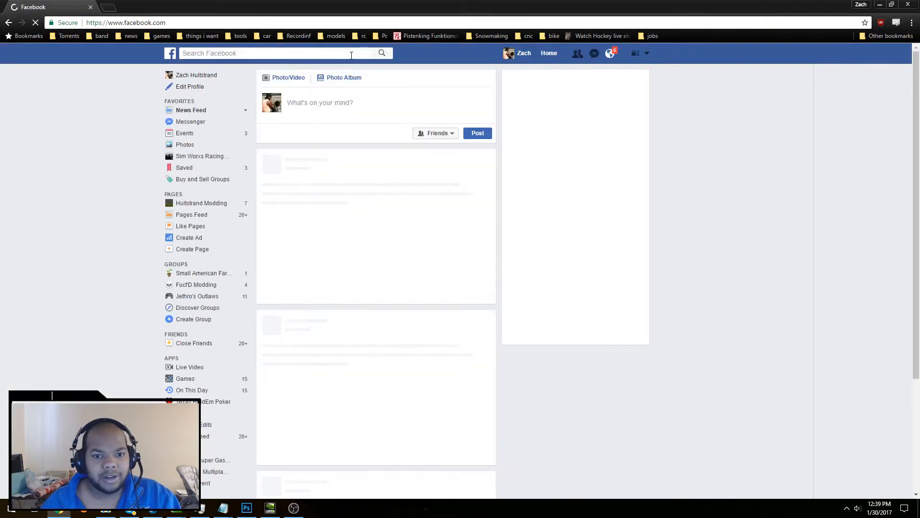
- Search Facebook for "stark modding and screenshots" and open the Stark Modding and Screenshots page
{"action": "left_click", "coordinate": [352, 56]}
{"action": "type", "text": "start"}
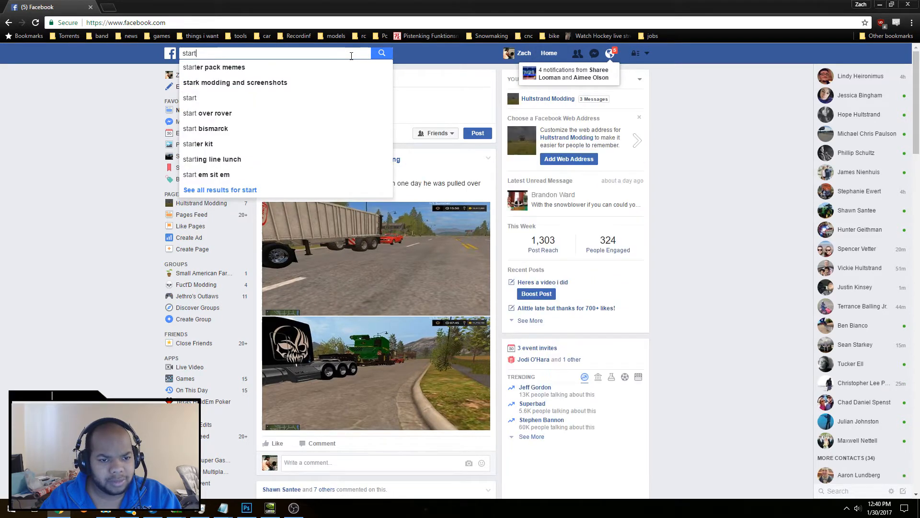
{"action": "key", "text": "Down"}
{"action": "key", "text": "Down"}
{"action": "key", "text": "Return"}
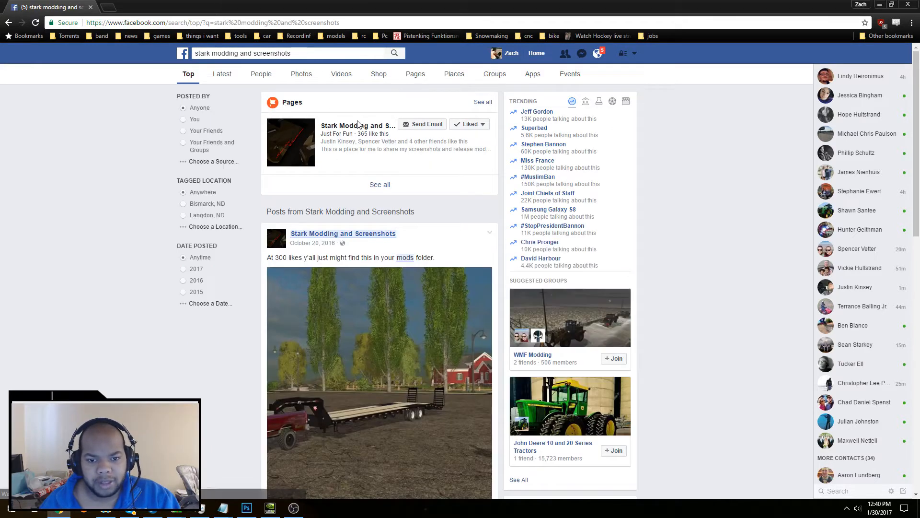
{"action": "left_click", "coordinate": [355, 125]}
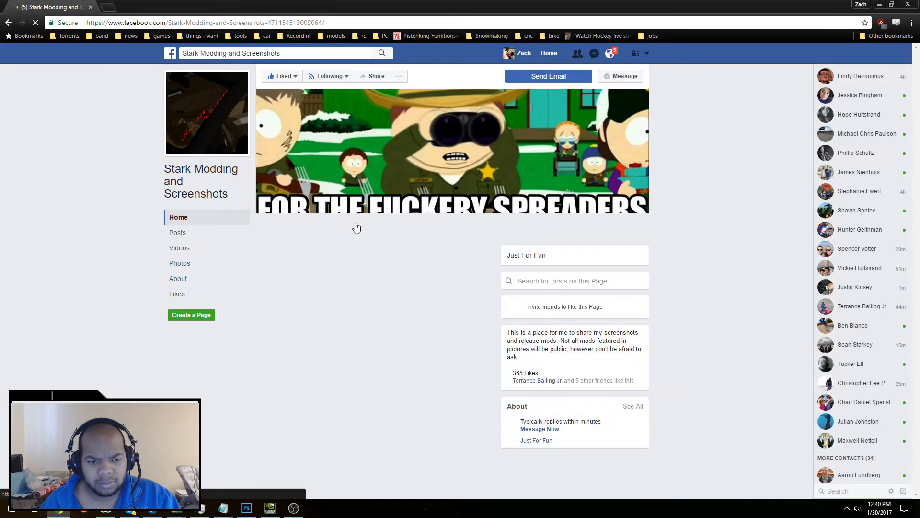
- Find the August 1, 2016 post about the channel seed tender and pickup, and download ChannelPack.zip through its Dropbox link
{"action": "scroll", "coordinate": [362, 239], "scroll_direction": "down", "scroll_amount": 2}
{"action": "scroll", "coordinate": [361, 244], "scroll_direction": "down", "scroll_amount": 10}
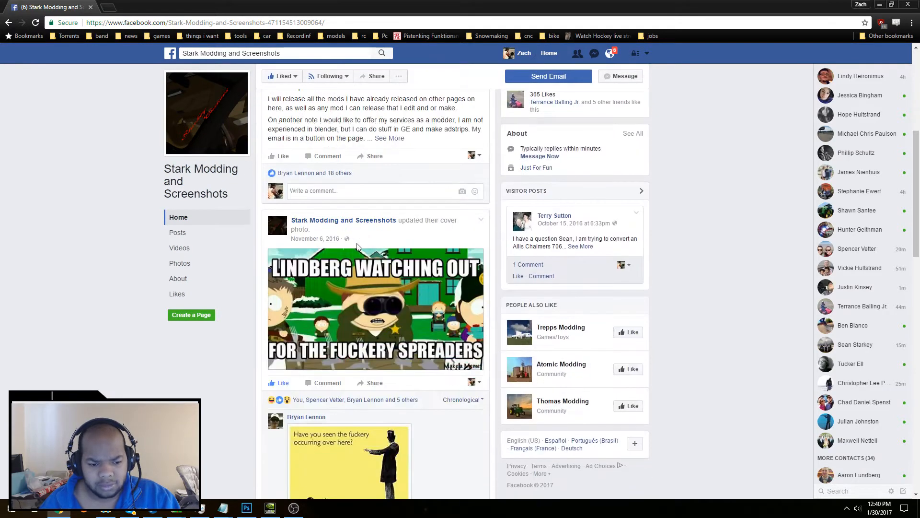
{"action": "scroll", "coordinate": [357, 248], "scroll_direction": "down", "scroll_amount": 12}
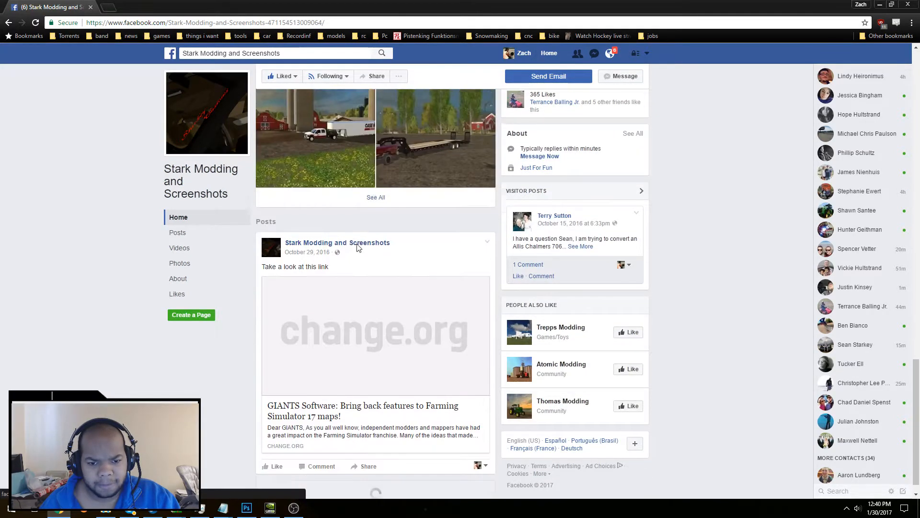
{"action": "scroll", "coordinate": [359, 247], "scroll_direction": "down", "scroll_amount": 16}
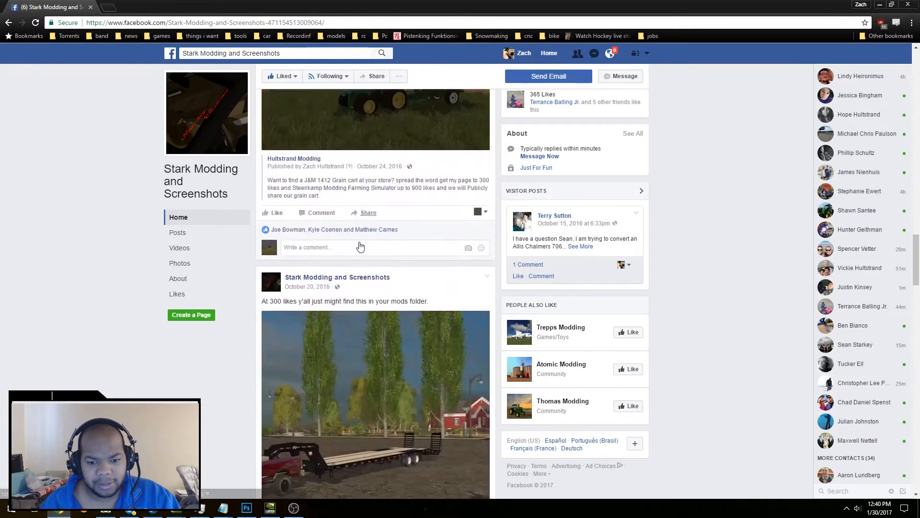
{"action": "scroll", "coordinate": [360, 246], "scroll_direction": "down", "scroll_amount": 15}
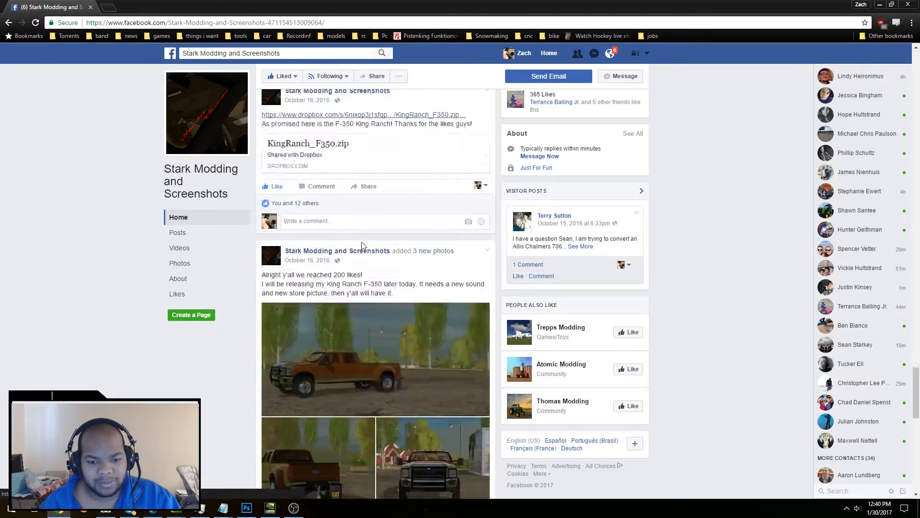
{"action": "scroll", "coordinate": [363, 247], "scroll_direction": "down", "scroll_amount": 15}
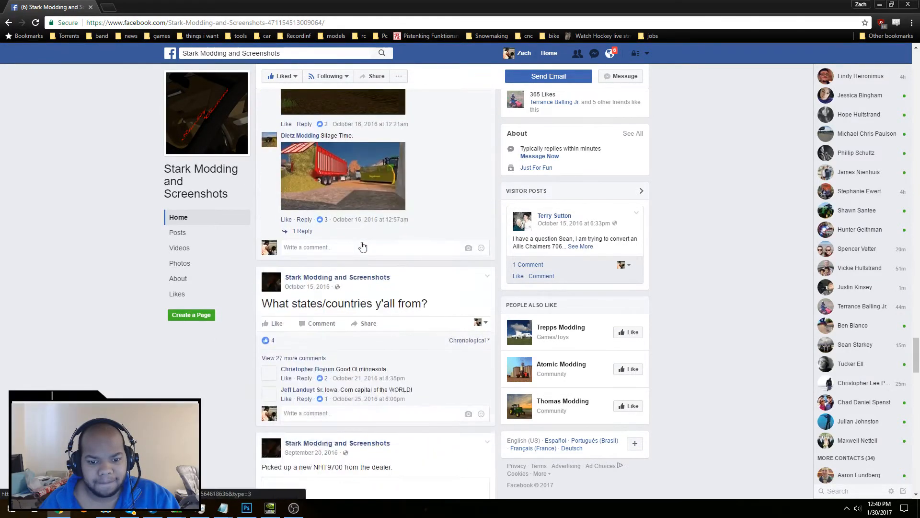
{"action": "scroll", "coordinate": [356, 261], "scroll_direction": "down", "scroll_amount": 15}
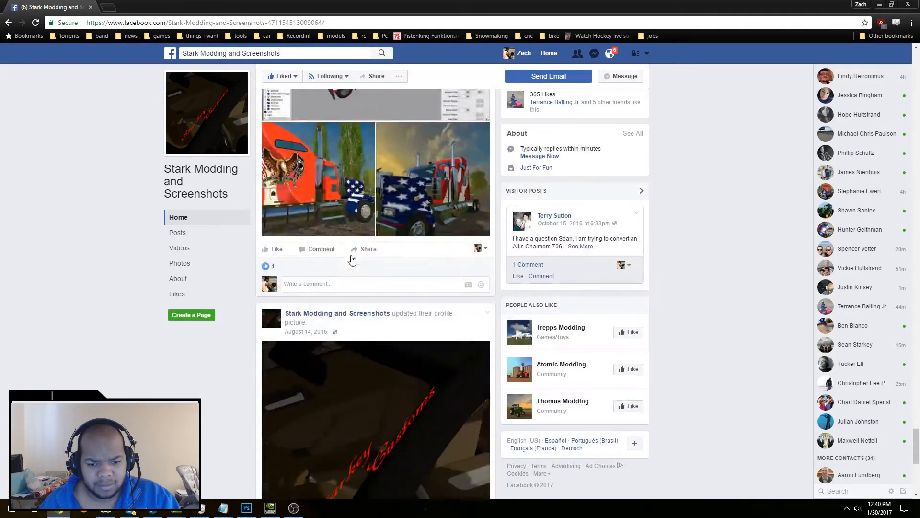
{"action": "scroll", "coordinate": [352, 261], "scroll_direction": "down", "scroll_amount": 10}
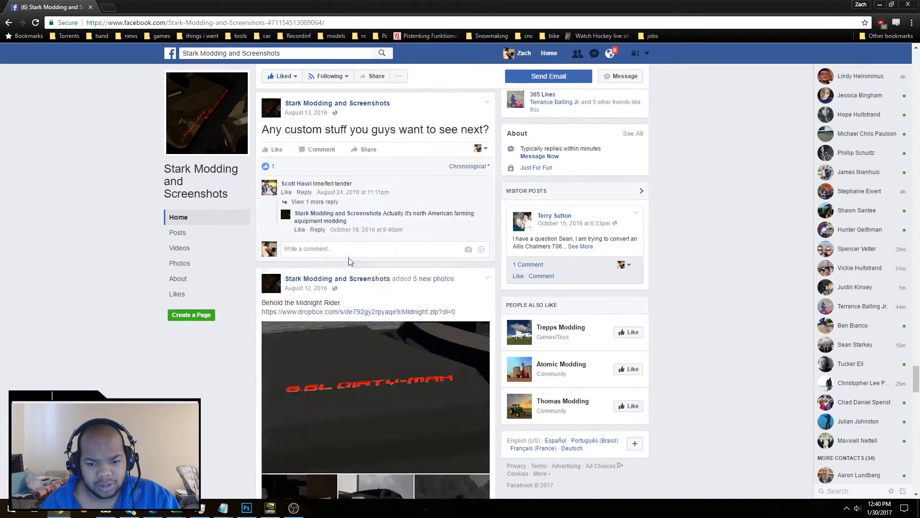
{"action": "scroll", "coordinate": [350, 262], "scroll_direction": "down", "scroll_amount": 15}
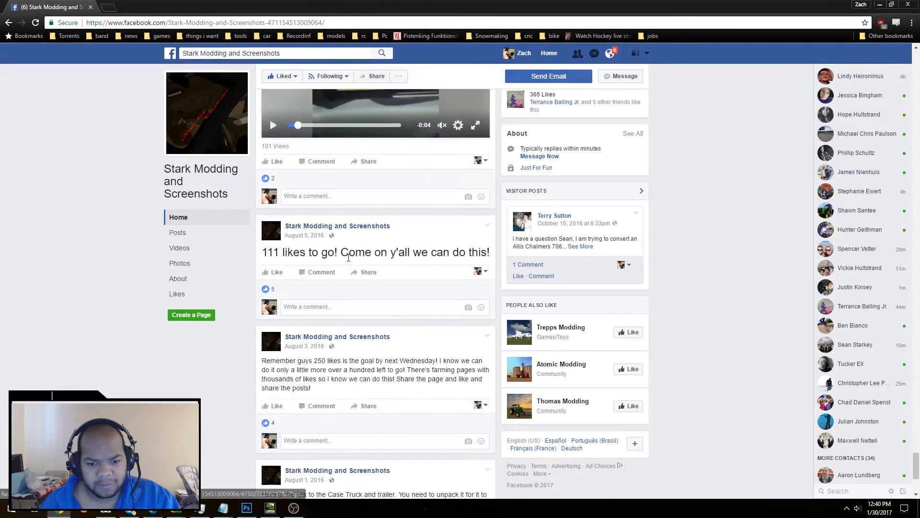
{"action": "scroll", "coordinate": [350, 261], "scroll_direction": "down", "scroll_amount": 9}
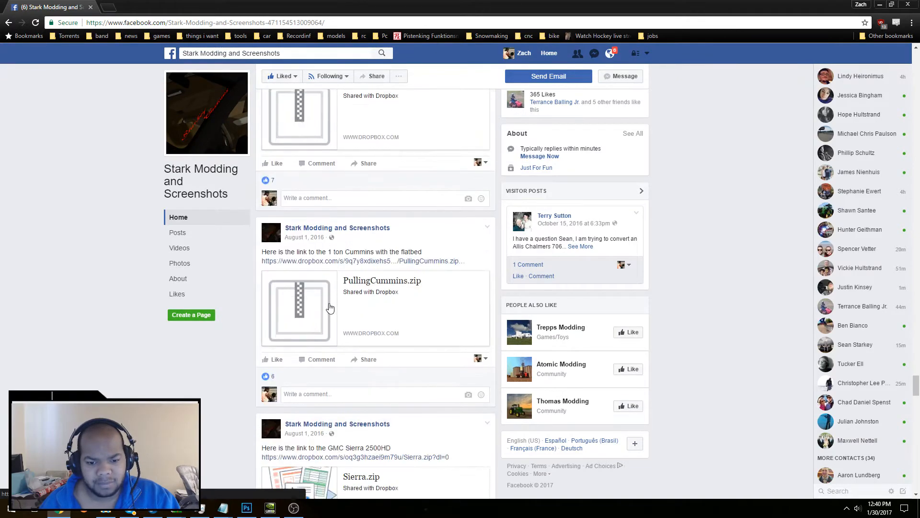
{"action": "scroll", "coordinate": [329, 307], "scroll_direction": "down", "scroll_amount": 6}
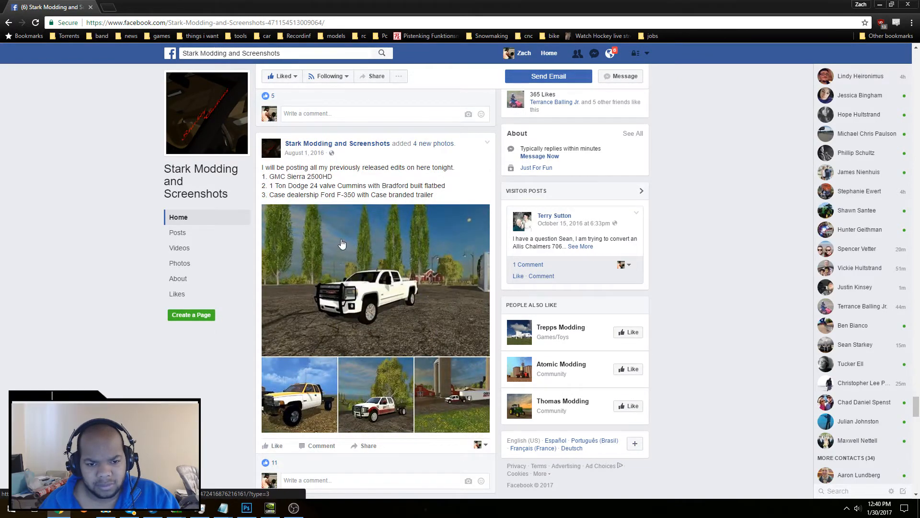
{"action": "scroll", "coordinate": [340, 241], "scroll_direction": "down", "scroll_amount": 5}
{"action": "scroll", "coordinate": [340, 241], "scroll_direction": "down", "scroll_amount": 10}
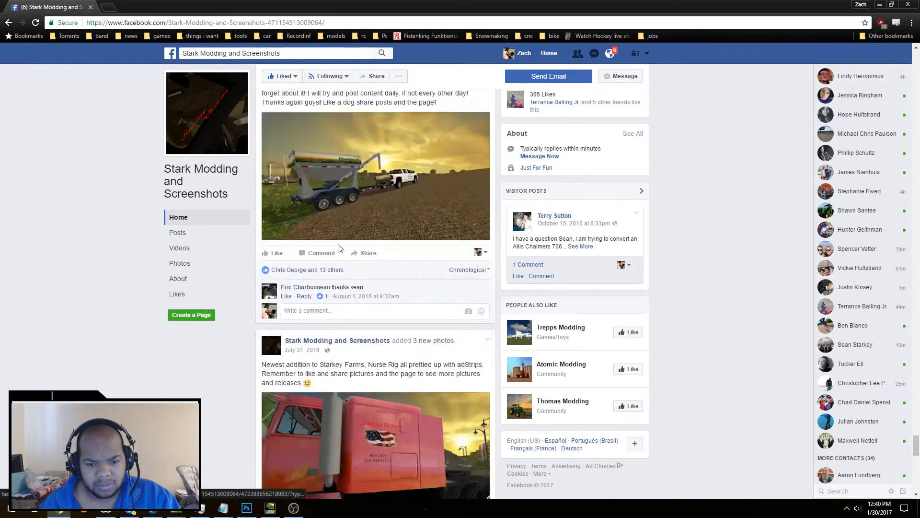
{"action": "scroll", "coordinate": [338, 247], "scroll_direction": "up", "scroll_amount": 2}
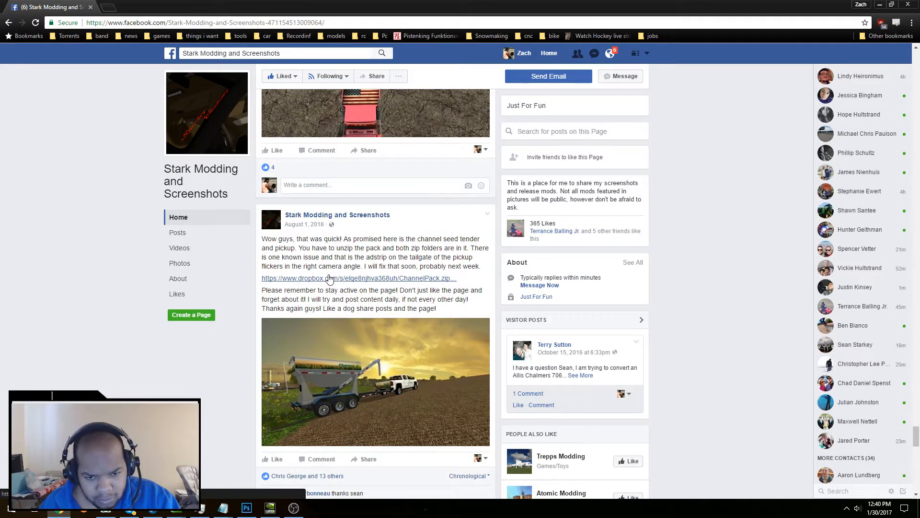
{"action": "left_click", "coordinate": [314, 278]}
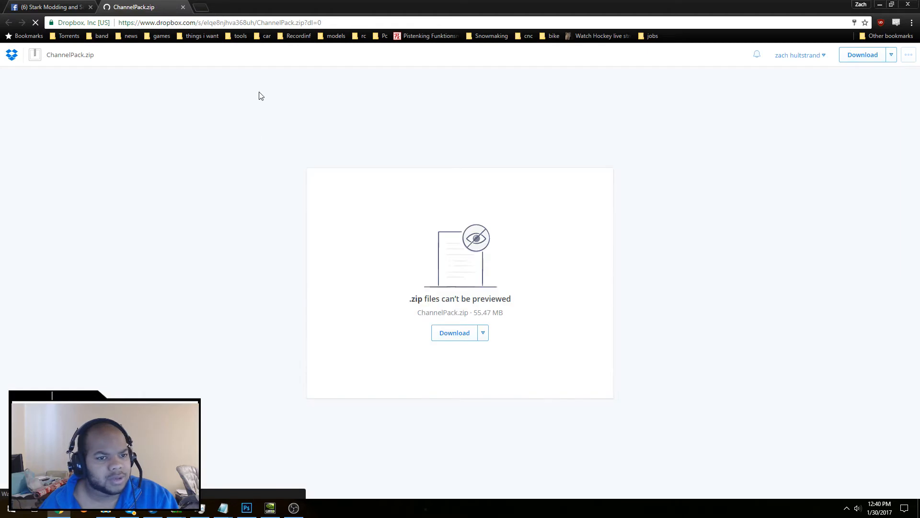
{"action": "left_click", "coordinate": [378, 334]}
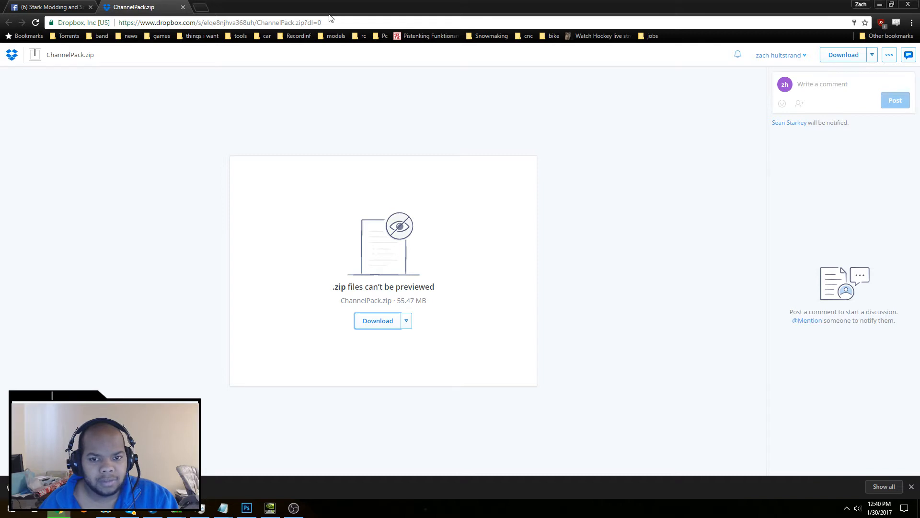
- Launch GIANTS Editor and switch back to Chrome to open the downloaded ChannelPack.zip
{"action": "left_click", "coordinate": [4, 513]}
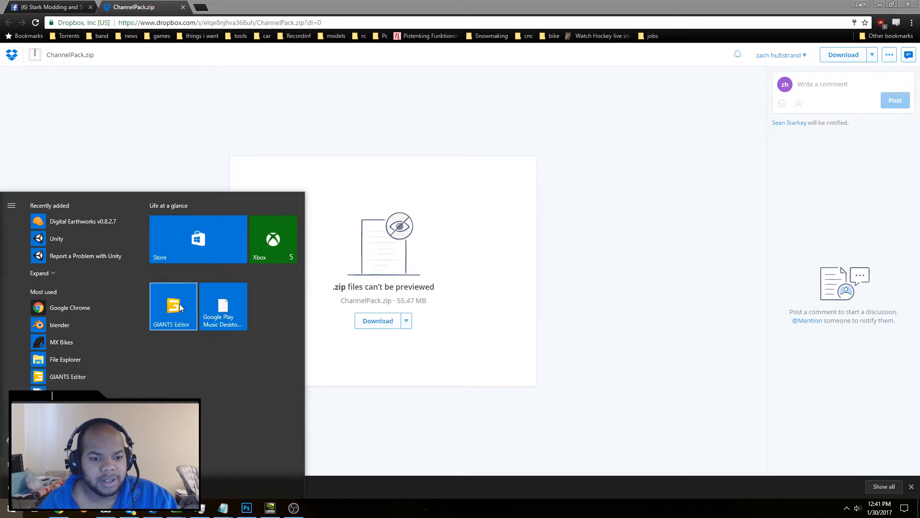
{"action": "left_click", "coordinate": [180, 306]}
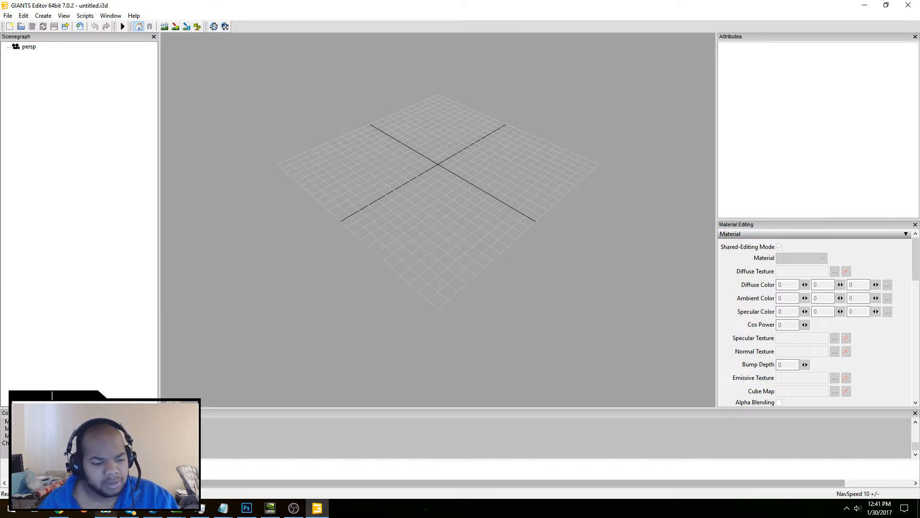
{"action": "left_click", "coordinate": [65, 512]}
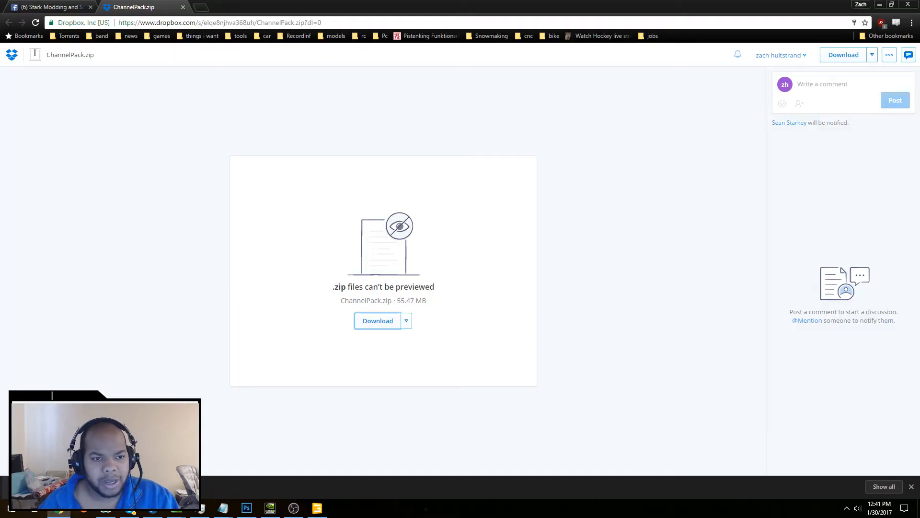
{"action": "left_click", "coordinate": [52, 487]}
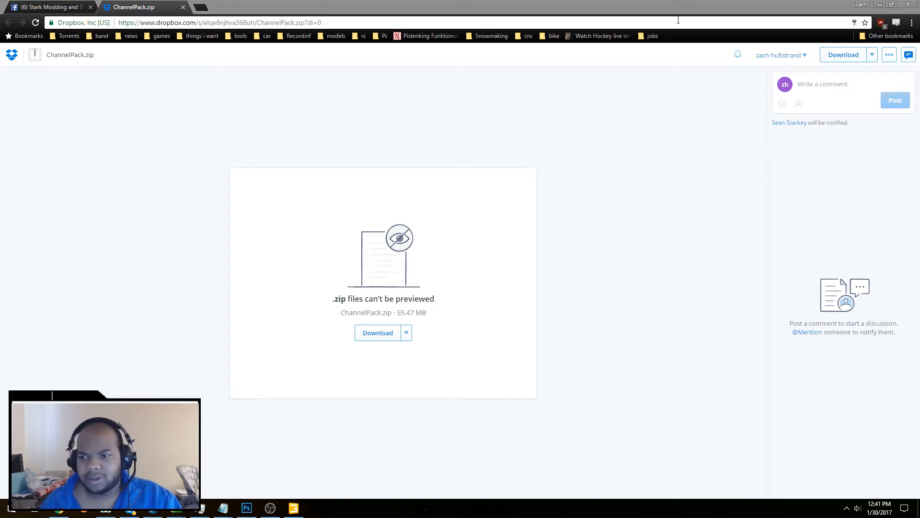
{"action": "left_click", "coordinate": [290, 511]}
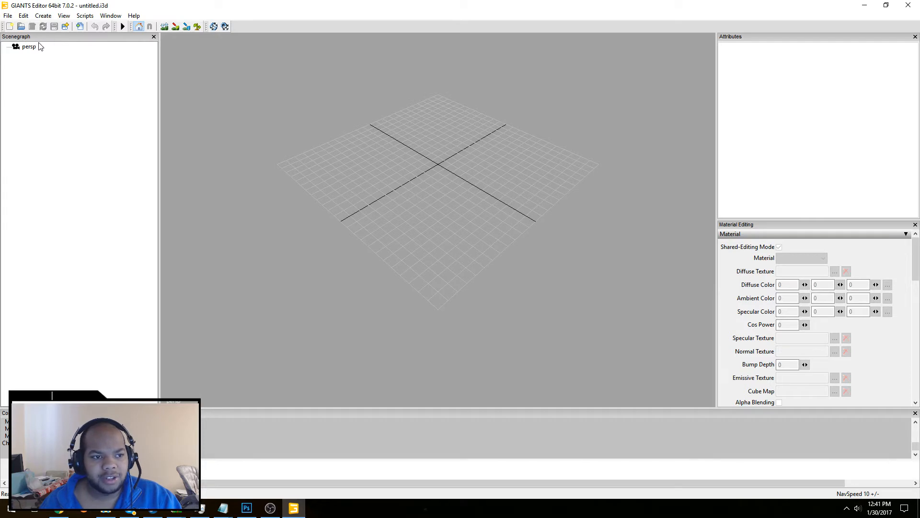
{"action": "left_click", "coordinate": [13, 16]}
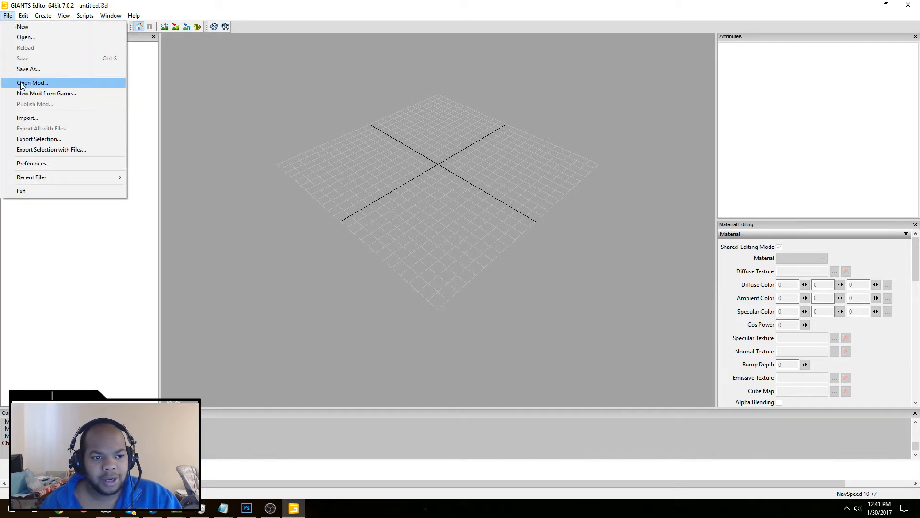
{"action": "left_click", "coordinate": [52, 84]}
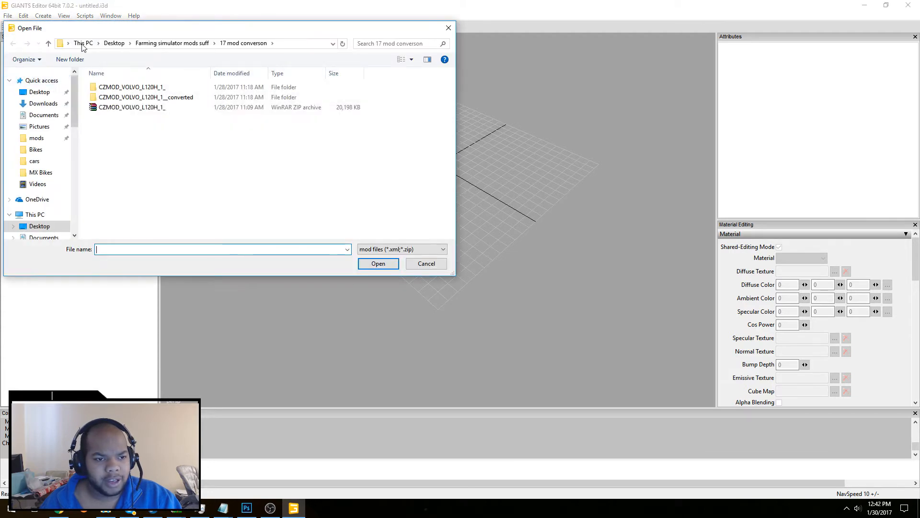
{"action": "left_click", "coordinate": [114, 43]}
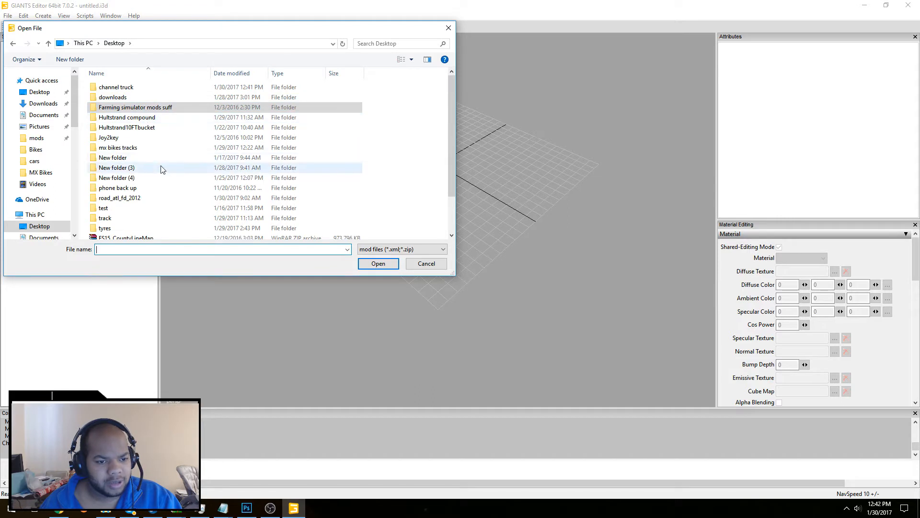
{"action": "double_click", "coordinate": [149, 87]}
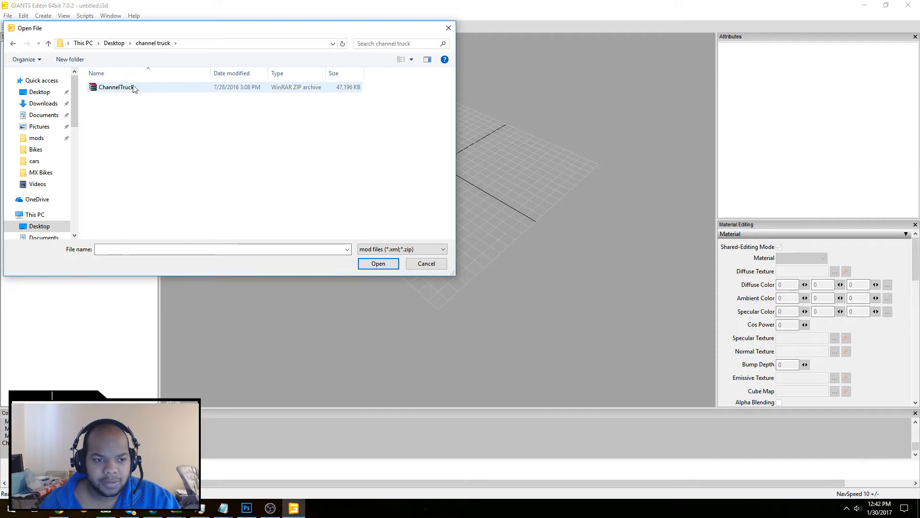
{"action": "double_click", "coordinate": [237, 88]}
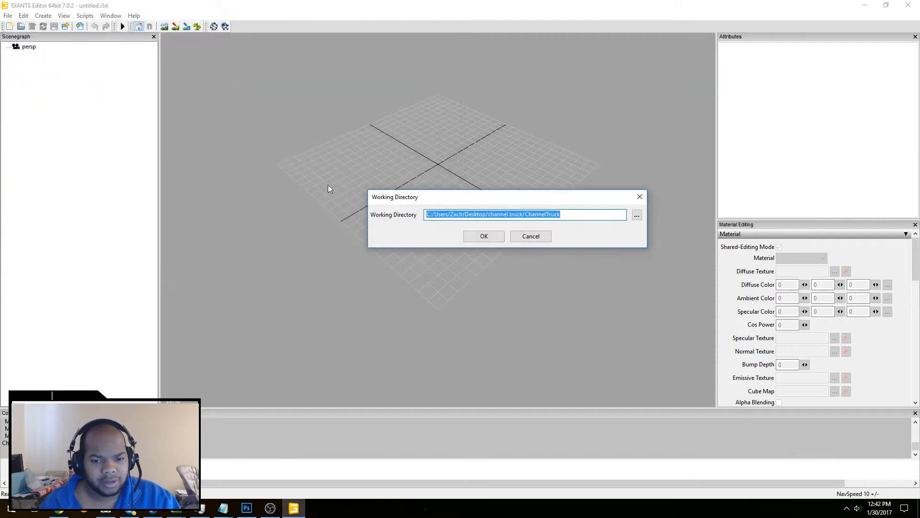
{"action": "left_click", "coordinate": [485, 236]}
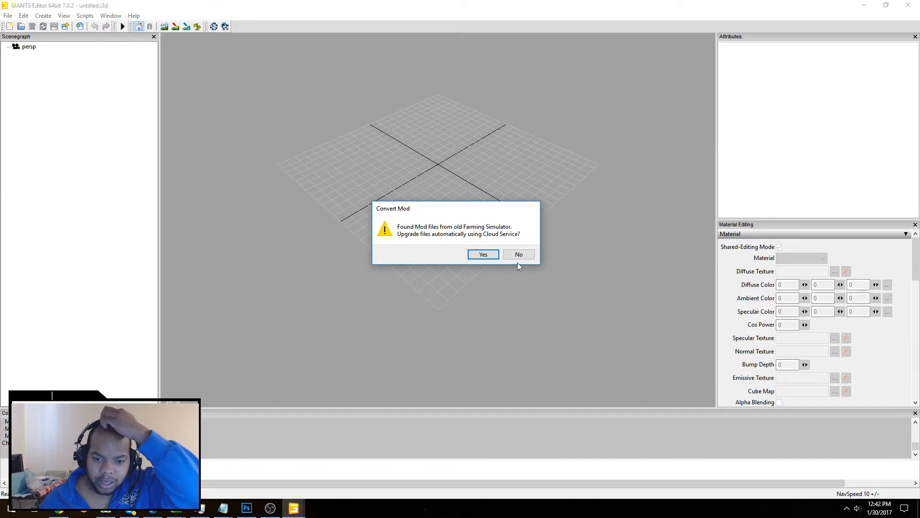
- Upgrade the old mod files with the Cloud Service into the ChannelTruck_converted directory and load the GMC Channel store item
{"action": "left_click", "coordinate": [482, 259]}
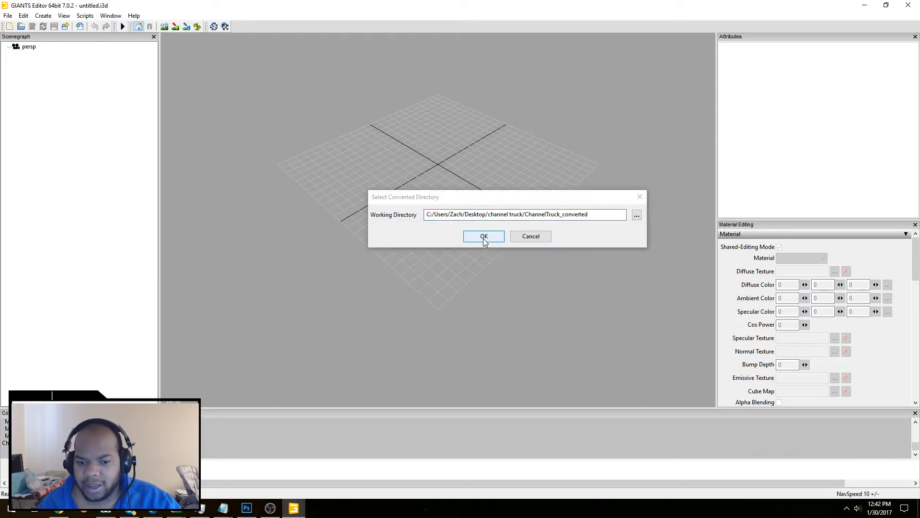
{"action": "left_click", "coordinate": [483, 238]}
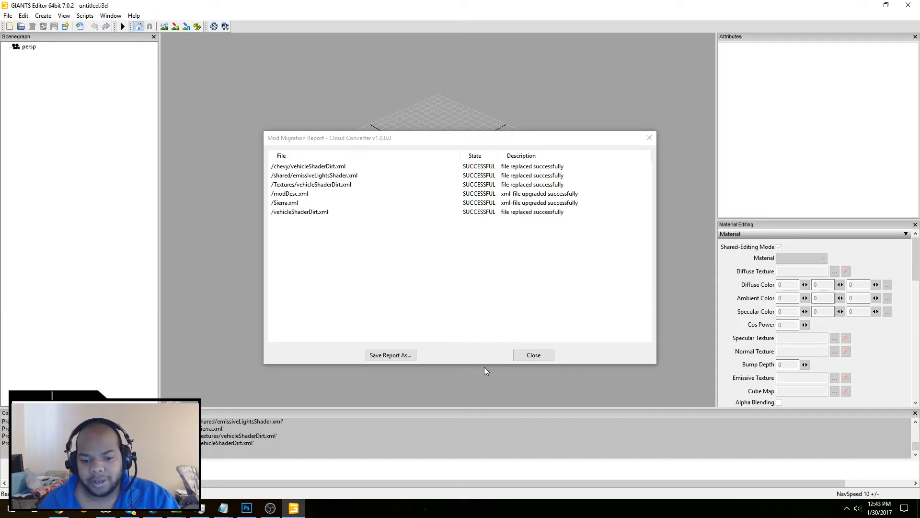
{"action": "left_click", "coordinate": [543, 355]}
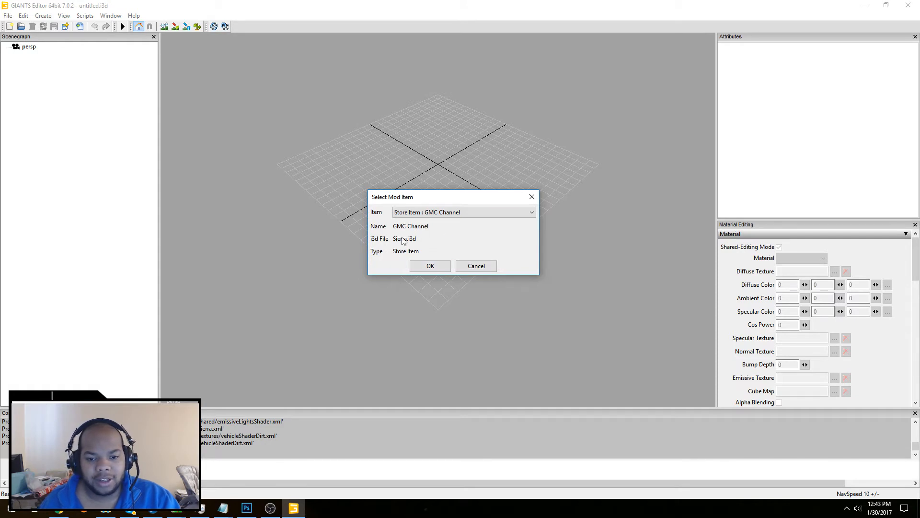
{"action": "left_click", "coordinate": [431, 266]}
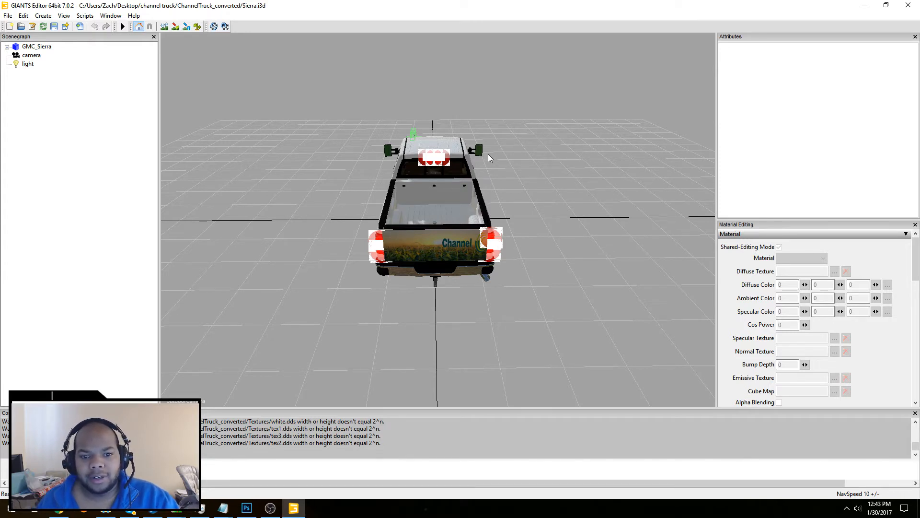
{"action": "right_click", "coordinate": [488, 154]}
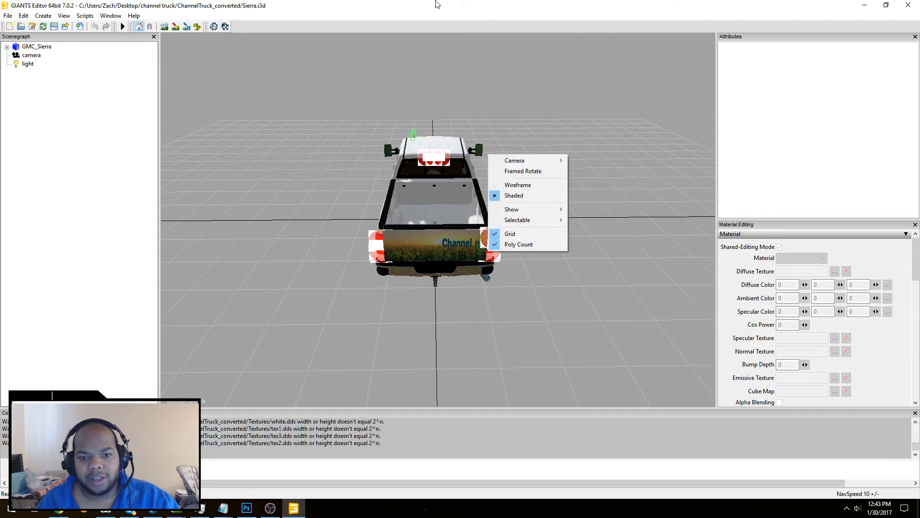
{"action": "left_click", "coordinate": [309, 282]}
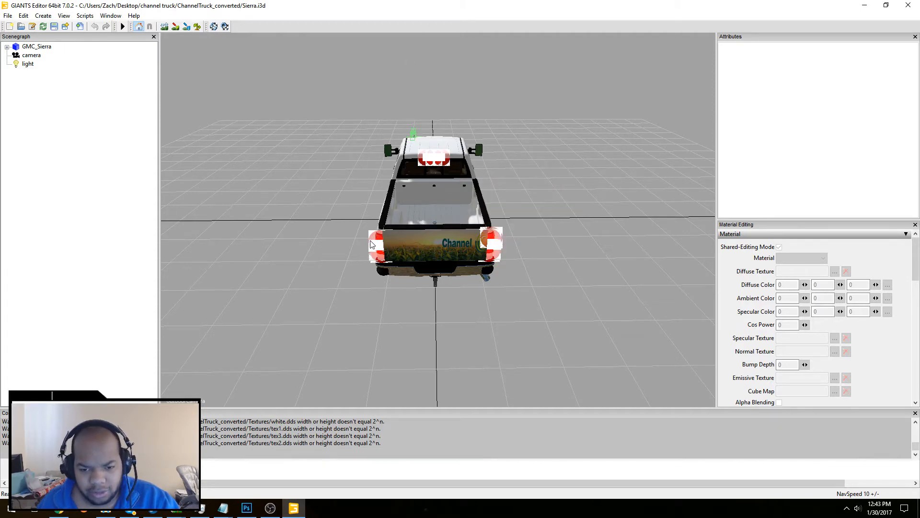
{"action": "scroll", "coordinate": [366, 252], "scroll_direction": "up", "scroll_amount": 1}
{"action": "scroll", "coordinate": [366, 252], "scroll_direction": "down", "scroll_amount": 1}
{"action": "right_click", "coordinate": [377, 244]}
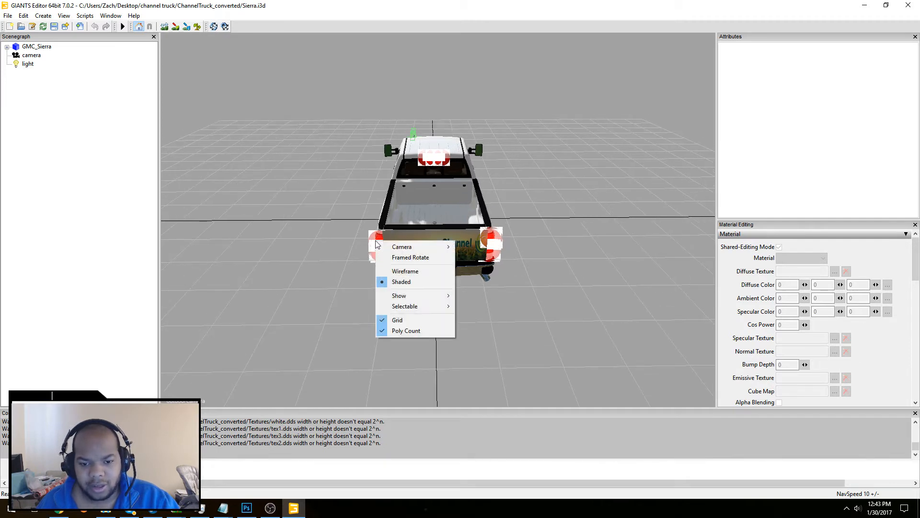
{"action": "mouse_move", "coordinate": [420, 251]}
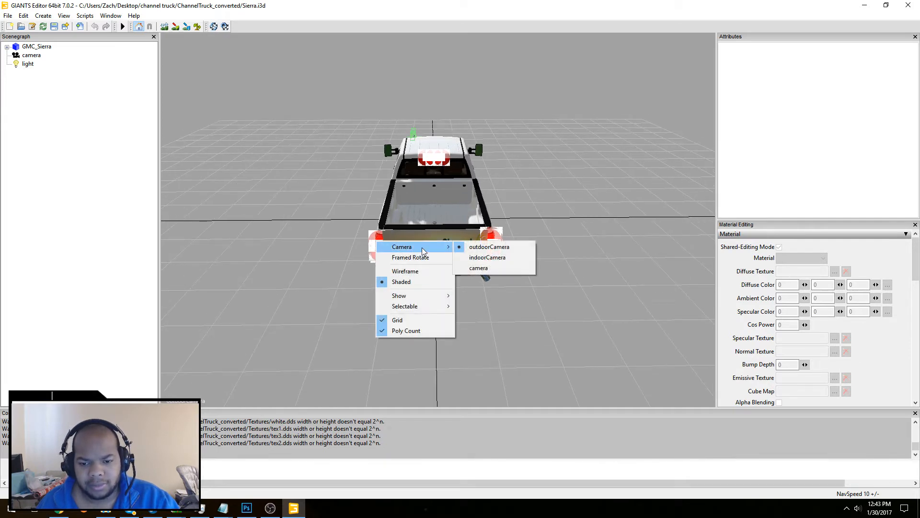
{"action": "left_click", "coordinate": [410, 4]}
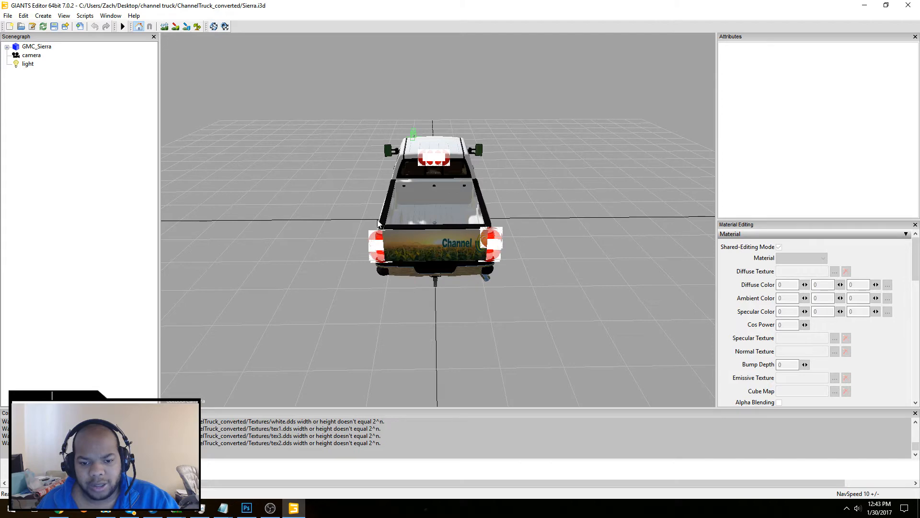
- Set the viewport camera to "camera" and inspect the pickup's side and rear up close
{"action": "right_click", "coordinate": [323, 229]}
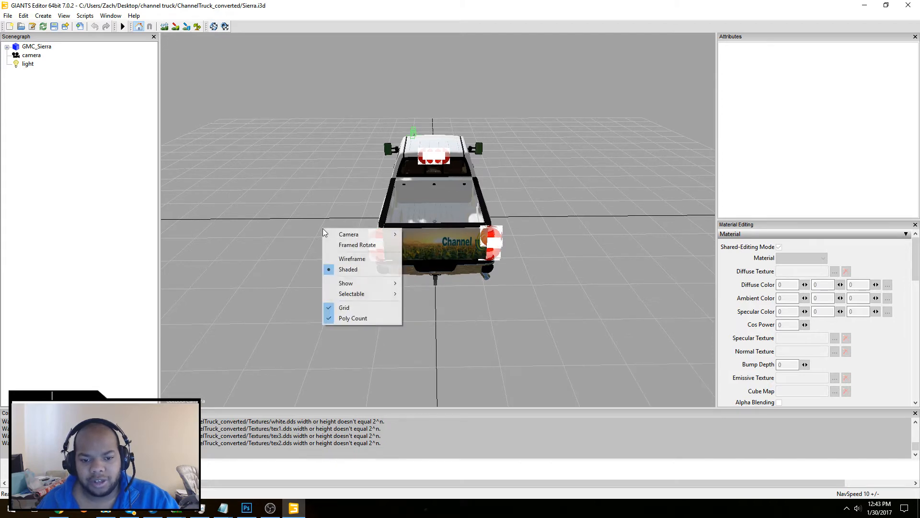
{"action": "mouse_move", "coordinate": [343, 235]}
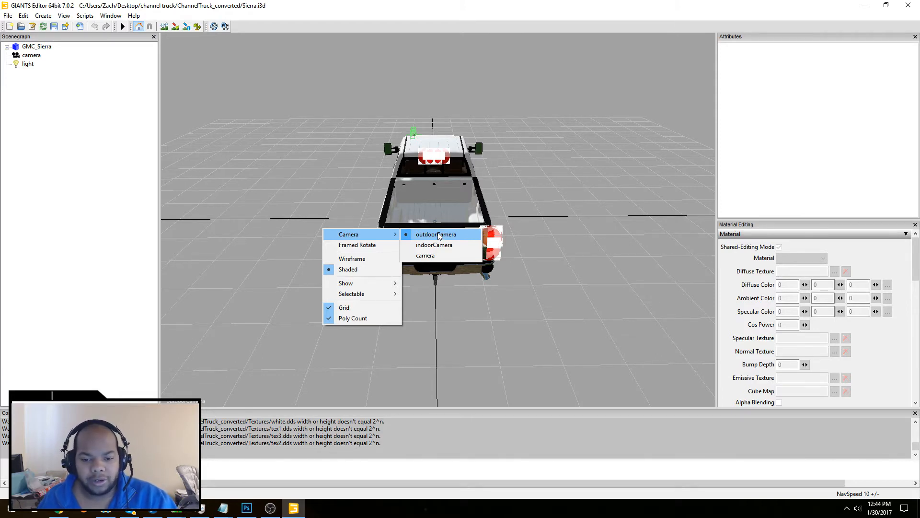
{"action": "left_click", "coordinate": [438, 261]}
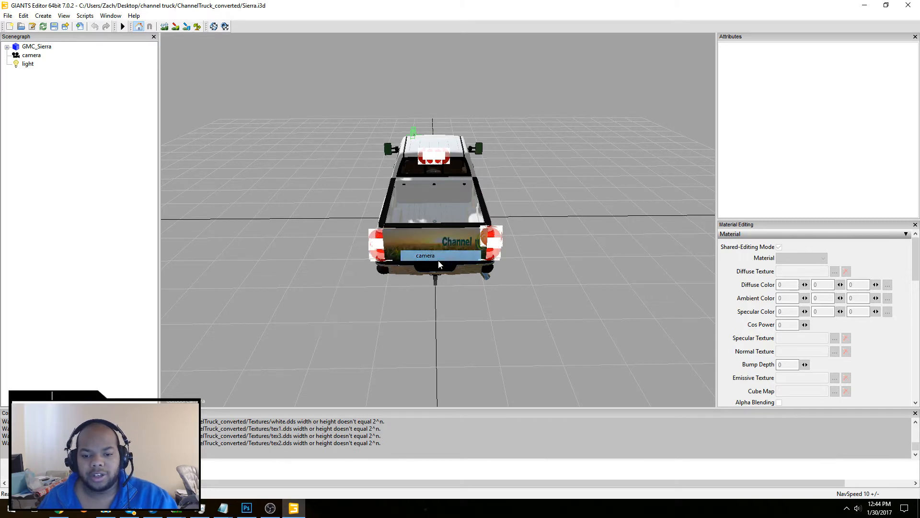
{"action": "scroll", "coordinate": [436, 263], "scroll_direction": "up", "scroll_amount": 3}
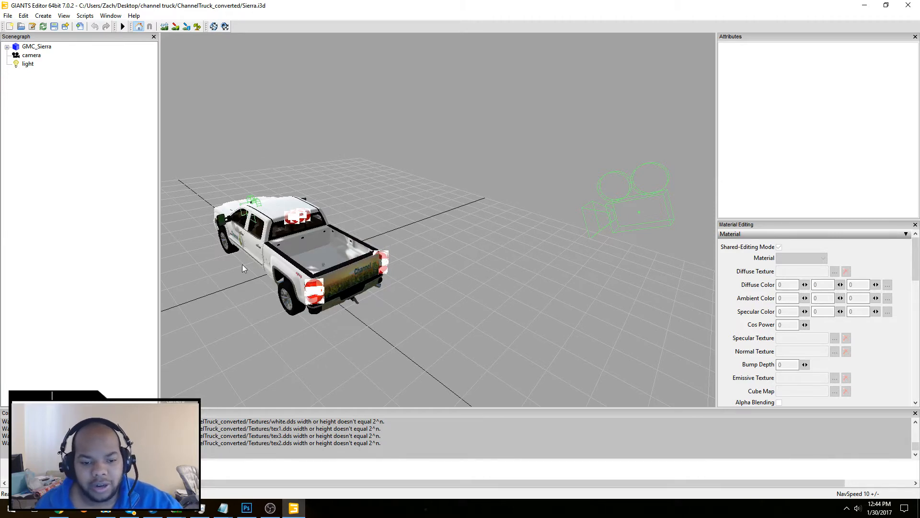
{"action": "left_click_drag", "start_coordinate": [259, 250], "coordinate": [266, 195], "text": "alt"}
{"action": "scroll", "coordinate": [286, 176], "scroll_direction": "up", "scroll_amount": 5}
{"action": "middle_click_drag", "start_coordinate": [286, 177], "coordinate": [286, 174], "text": "alt"}
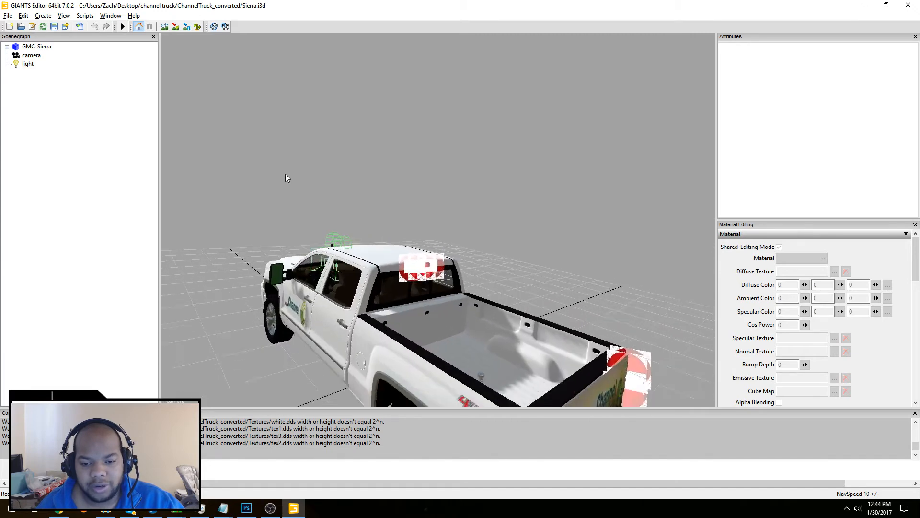
{"action": "mouse_move", "coordinate": [286, 174]}
{"action": "left_mouse_down", "text": "alt"}
{"action": "mouse_move", "coordinate": [280, 157]}
{"action": "mouse_move", "coordinate": [302, 162]}
{"action": "mouse_move", "coordinate": [293, 171]}
{"action": "left_mouse_up", "text": "alt"}
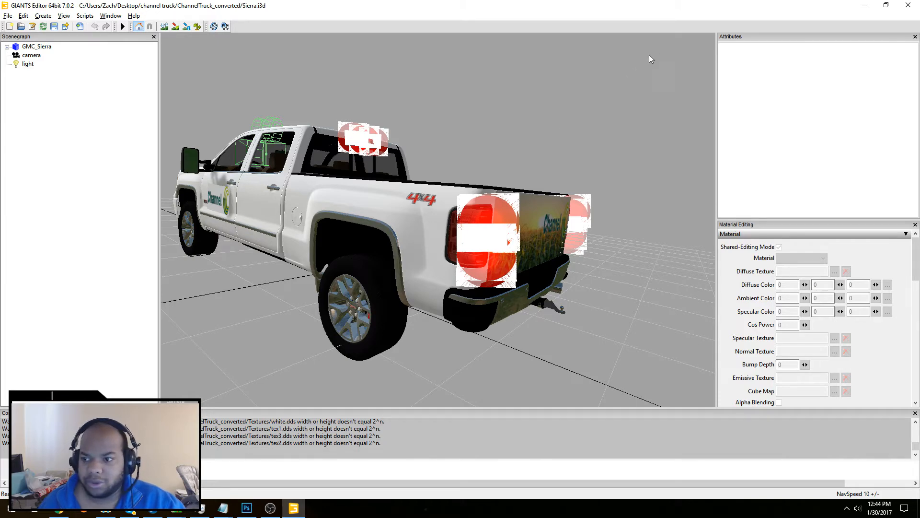
- Minimize the open windows, switch to File Explorer and look through the Desktop's "Farming simulator mods suff" folder
{"action": "left_click", "coordinate": [861, 5]}
{"action": "left_click", "coordinate": [876, 6]}
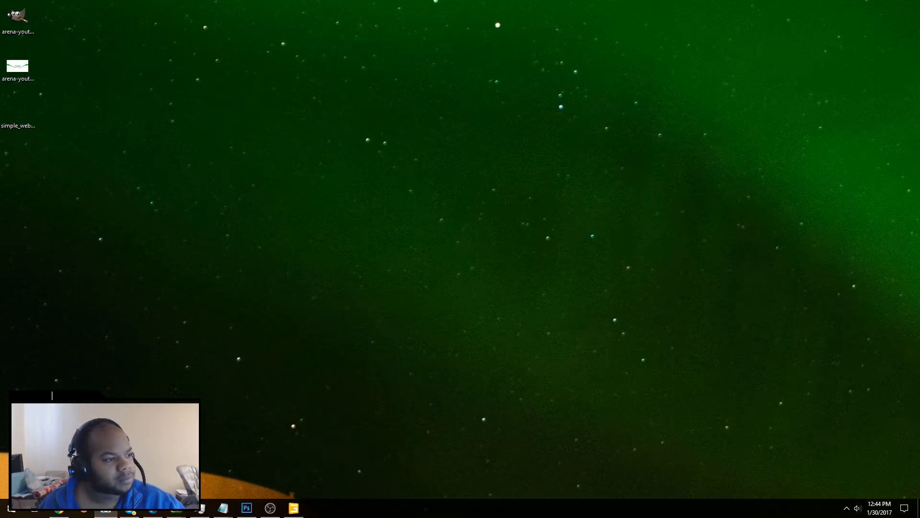
{"action": "left_click", "coordinate": [105, 509]}
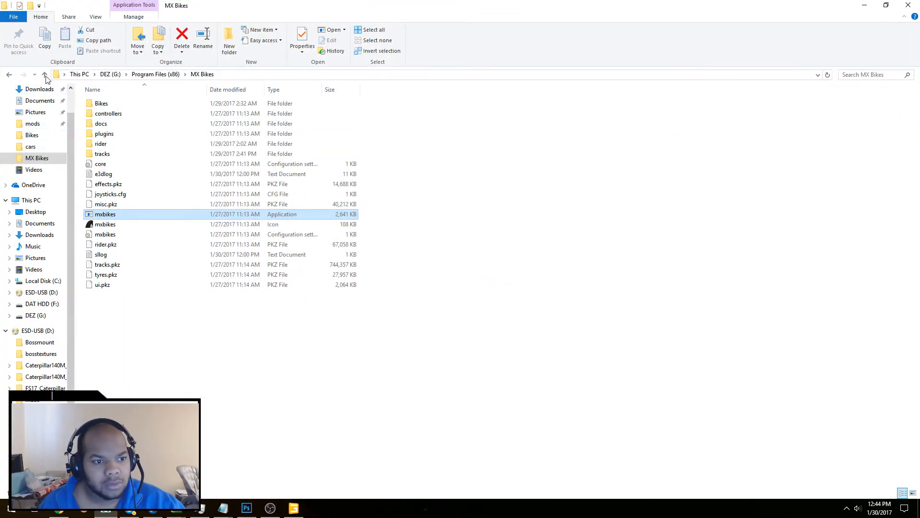
{"action": "scroll", "coordinate": [46, 82], "scroll_direction": "up", "scroll_amount": 2}
{"action": "left_click", "coordinate": [32, 109]}
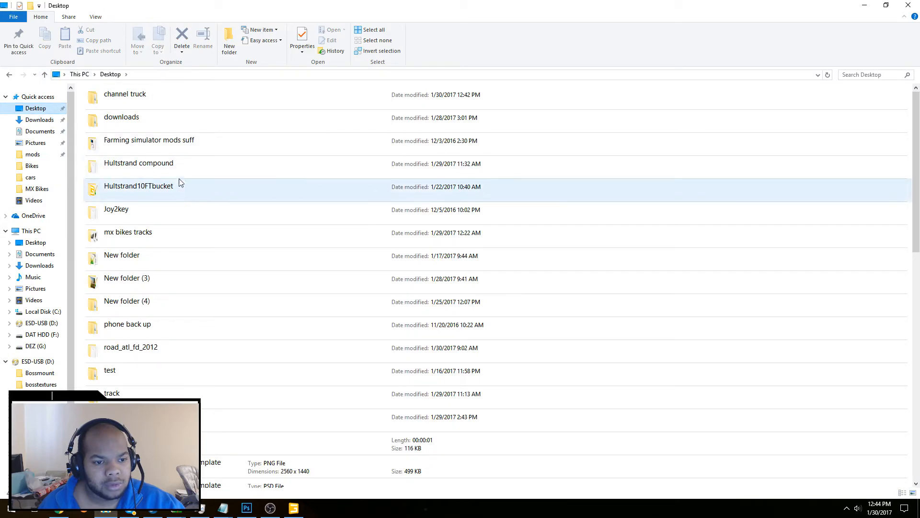
{"action": "double_click", "coordinate": [178, 143]}
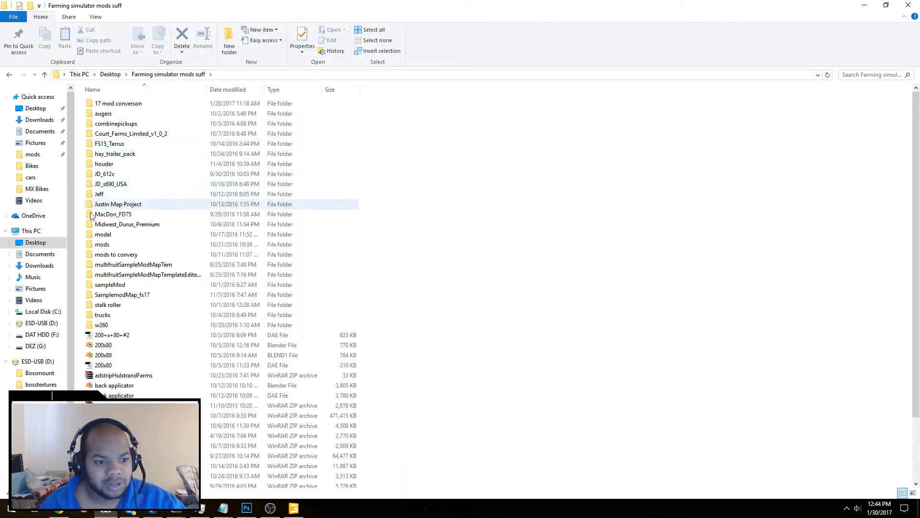
{"action": "scroll", "coordinate": [158, 204], "scroll_direction": "down", "scroll_amount": 3}
{"action": "scroll", "coordinate": [55, 322], "scroll_direction": "down", "scroll_amount": 3}
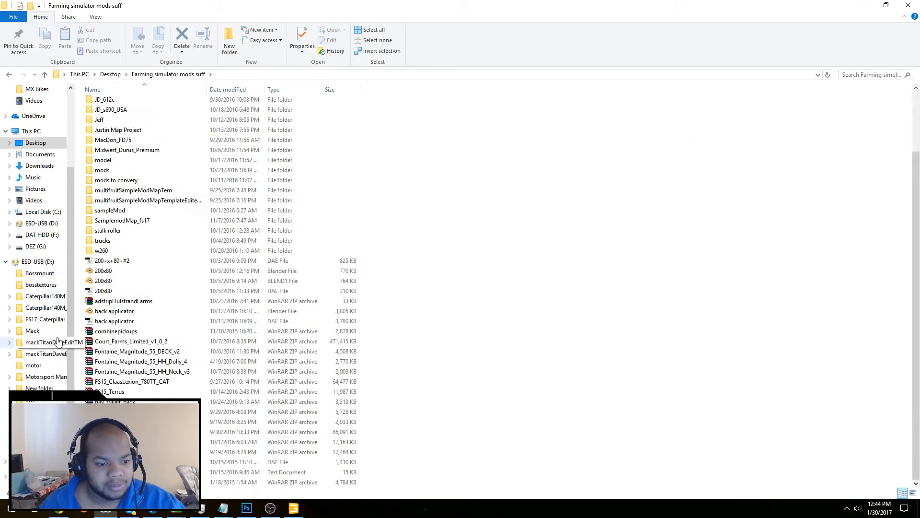
- Open the sdk folder of Farming Simulator 17 on drive DEZ (G:), under SteamLibrary\SteamApps\common
{"action": "left_click", "coordinate": [41, 246]}
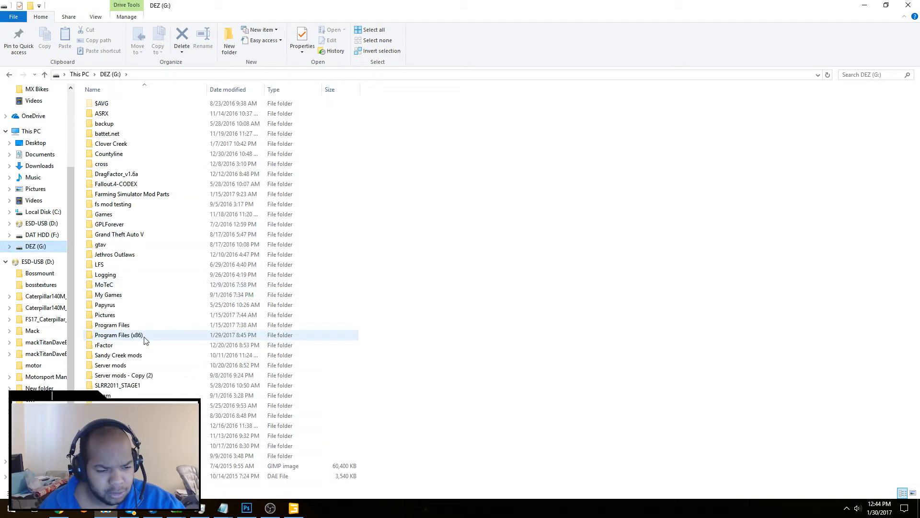
{"action": "left_click", "coordinate": [43, 235]}
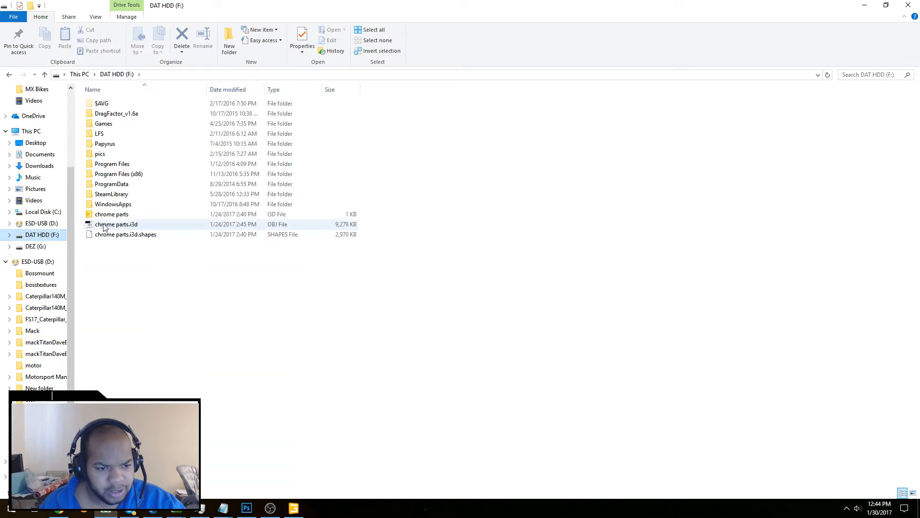
{"action": "left_click", "coordinate": [33, 246]}
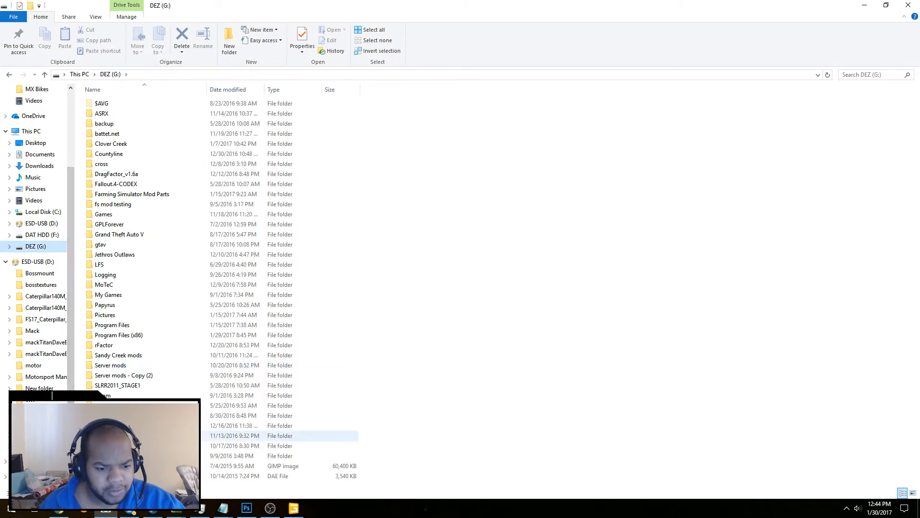
{"action": "double_click", "coordinate": [144, 405]}
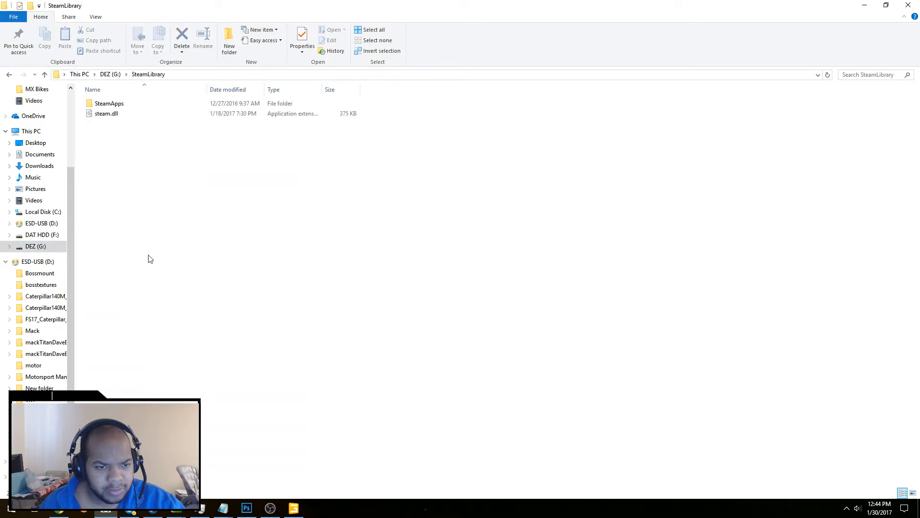
{"action": "double_click", "coordinate": [133, 105]}
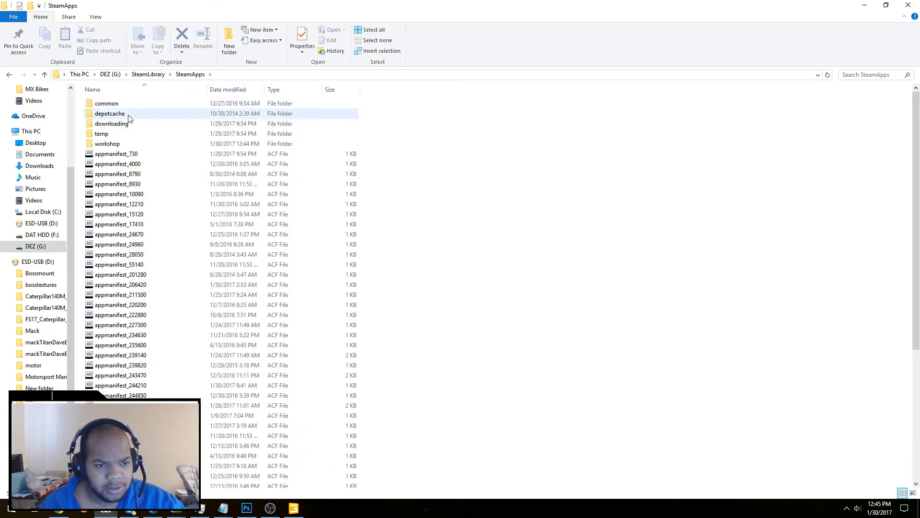
{"action": "double_click", "coordinate": [134, 104]}
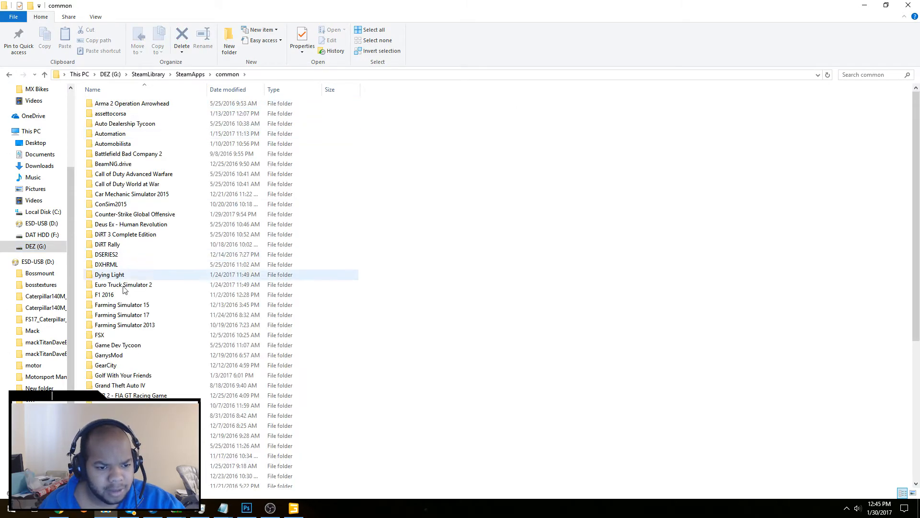
{"action": "double_click", "coordinate": [124, 315]}
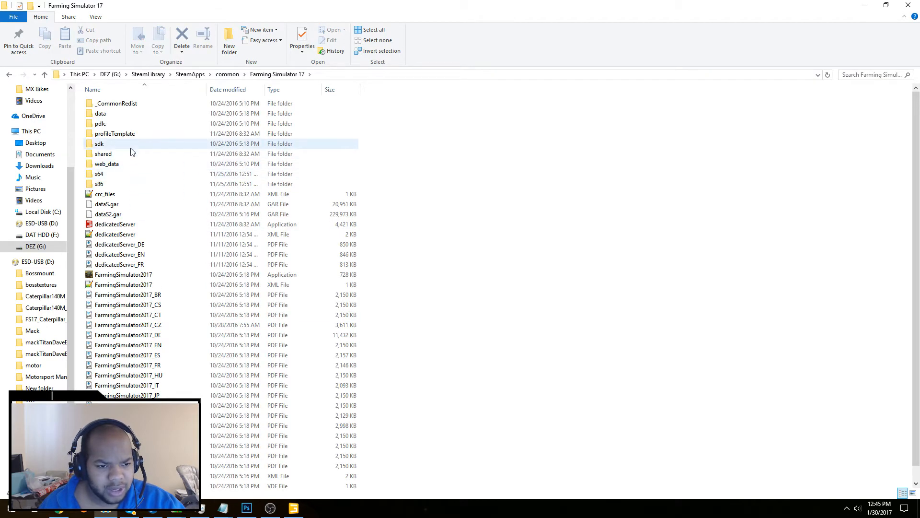
{"action": "double_click", "coordinate": [133, 152]}
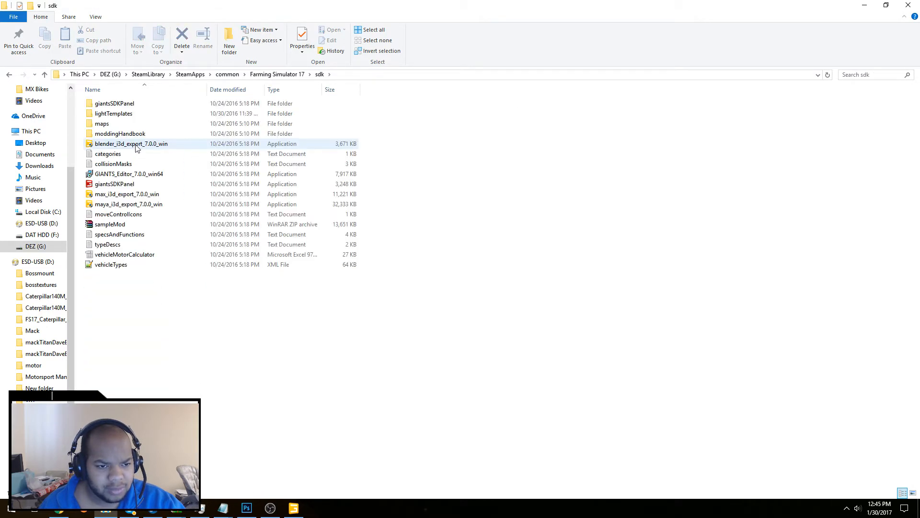
- Open the lightTemplates i3d file from the sdk's lightTemplates folder in GIANTS Editor version 7.0.2
{"action": "double_click", "coordinate": [144, 114]}
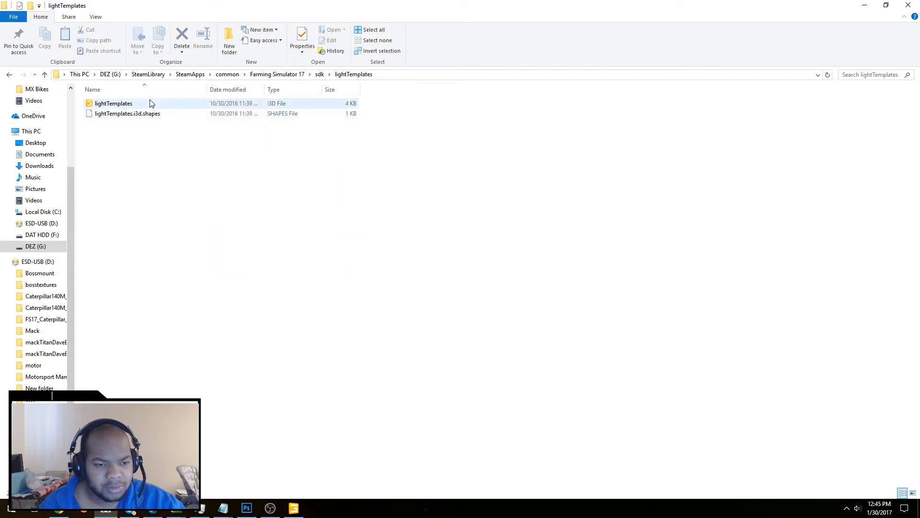
{"action": "double_click", "coordinate": [143, 105]}
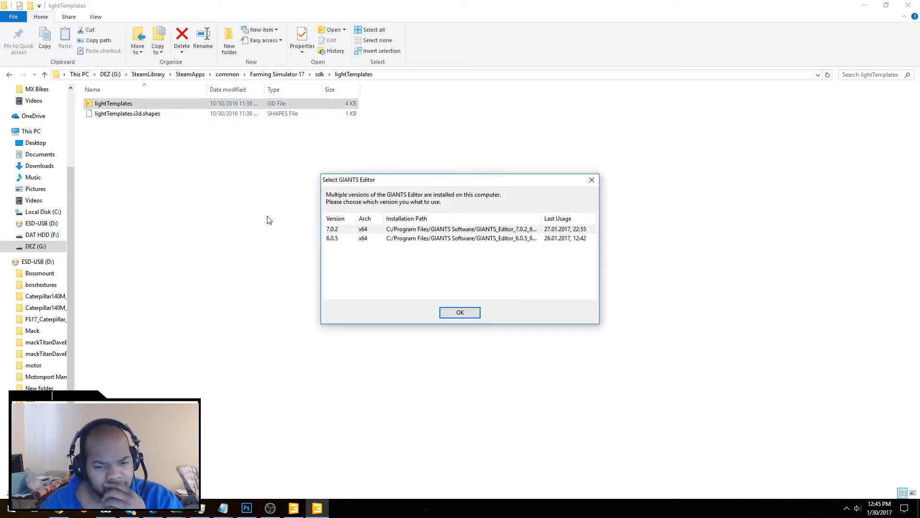
{"action": "left_click", "coordinate": [469, 313]}
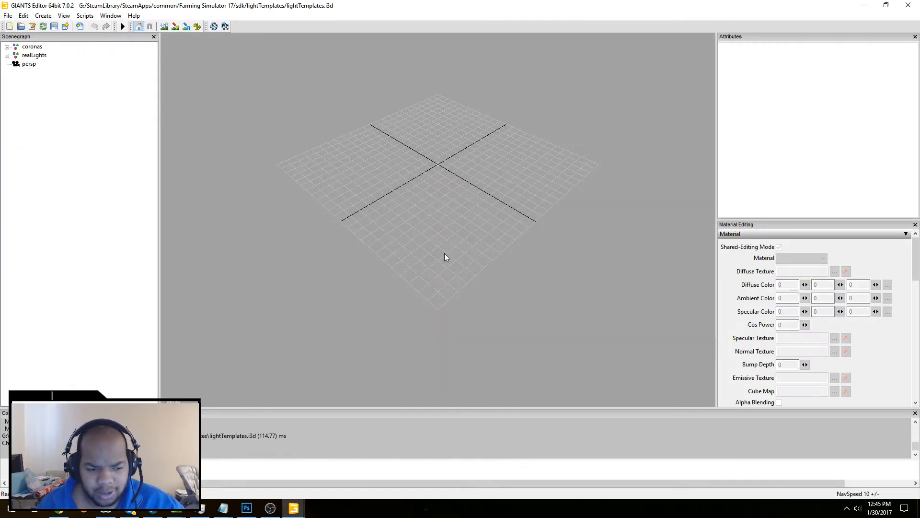
- Expand the coronas group and check which emissive texture file the coronaOrange light uses
{"action": "left_click", "coordinate": [31, 47]}
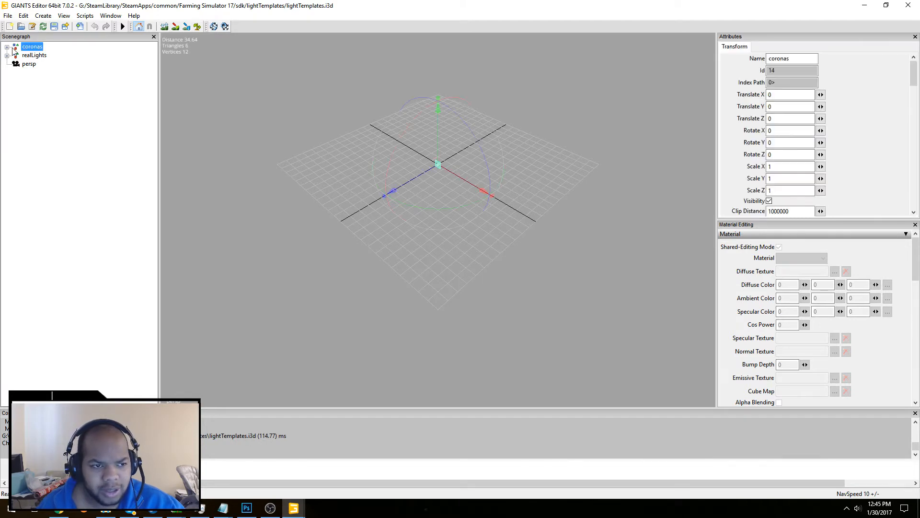
{"action": "left_click", "coordinate": [7, 47]}
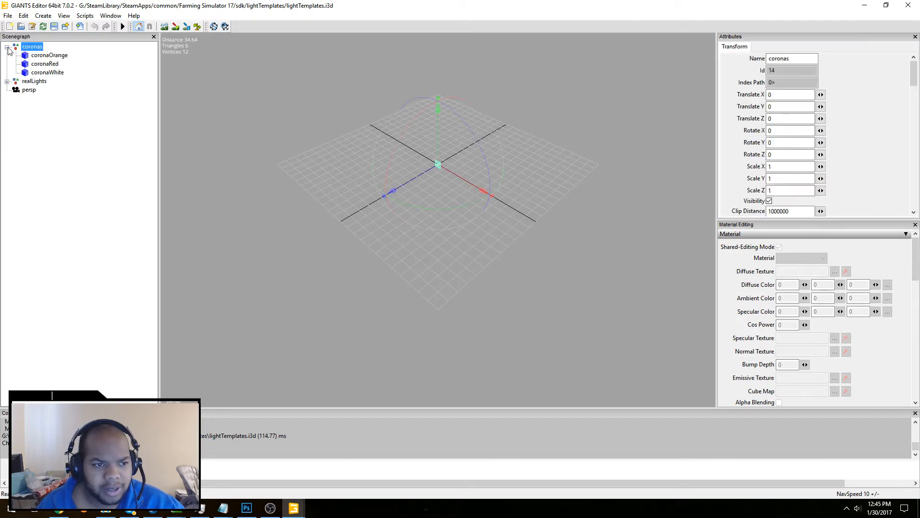
{"action": "left_click", "coordinate": [49, 56]}
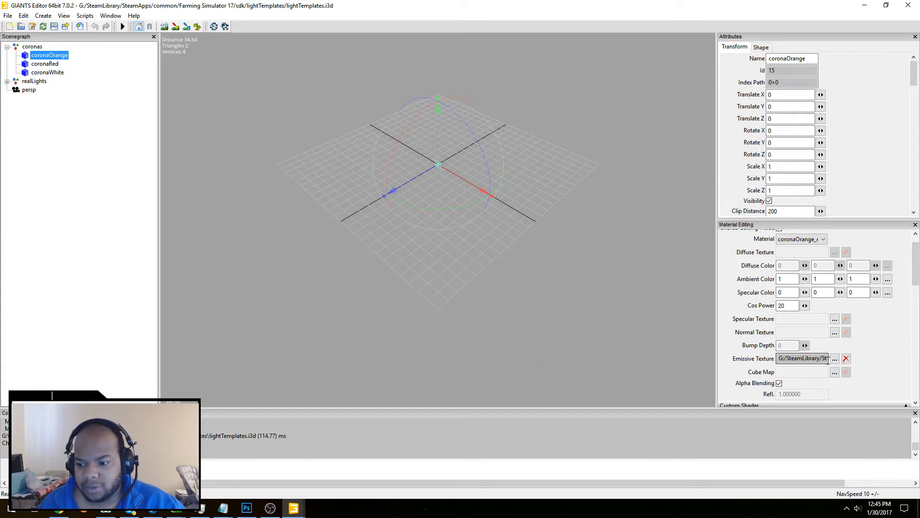
{"action": "scroll", "coordinate": [832, 364], "scroll_direction": "up", "scroll_amount": 1}
{"action": "left_click", "coordinate": [834, 367]}
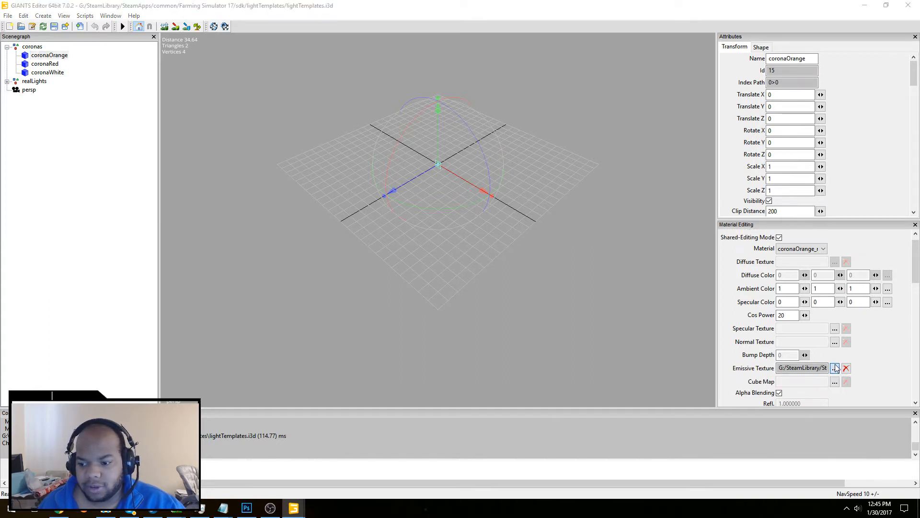
{"action": "left_click", "coordinate": [109, 61]}
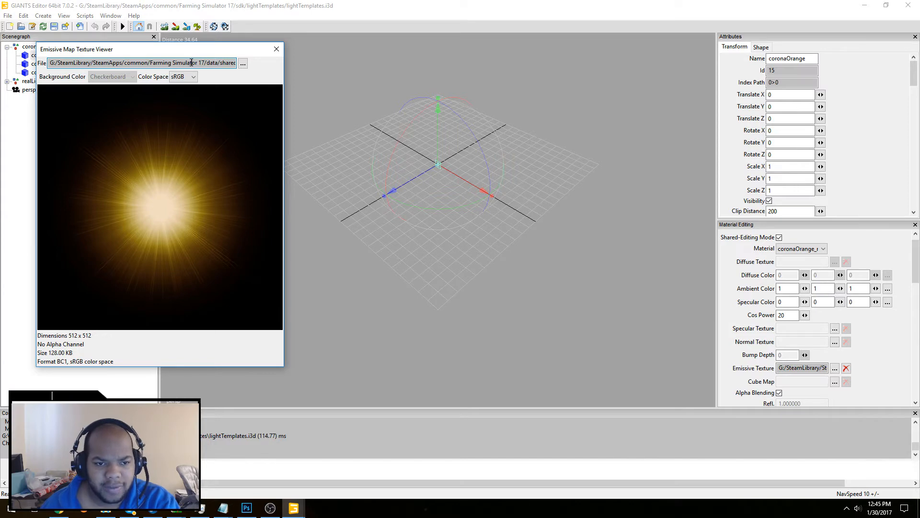
{"action": "key", "text": "End"}
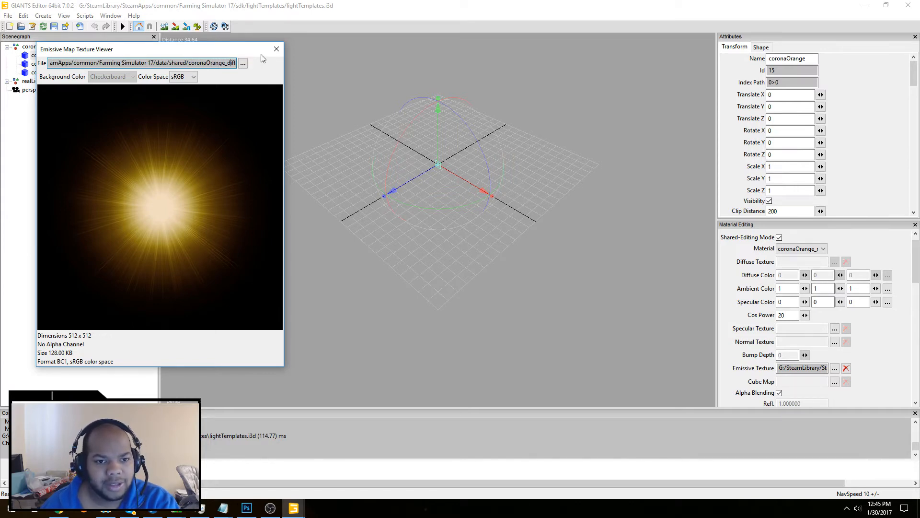
{"action": "left_click", "coordinate": [277, 48]}
- Export coronaOrange, coronaRed and coronaWhite with files as "lights" into the channel truck folder, keeping the parent directory structure
{"action": "left_click", "coordinate": [9, 17]}
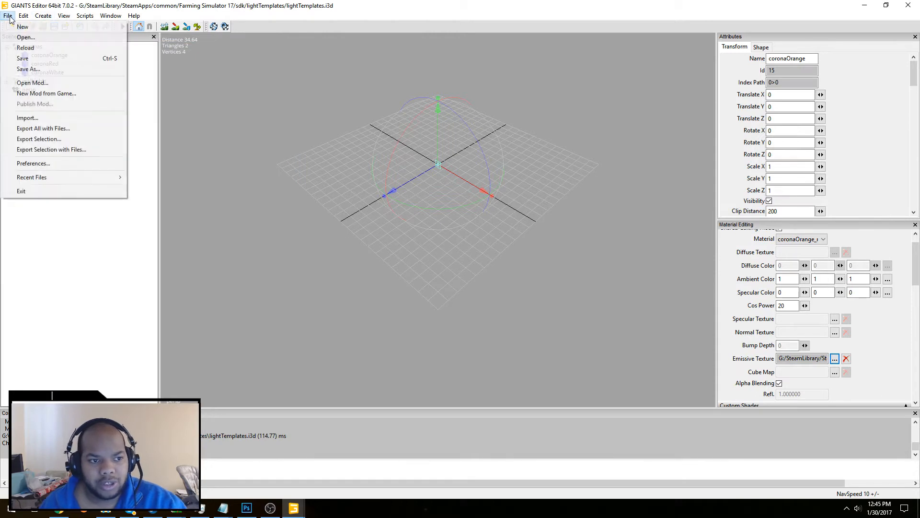
{"action": "left_click", "coordinate": [177, 4]}
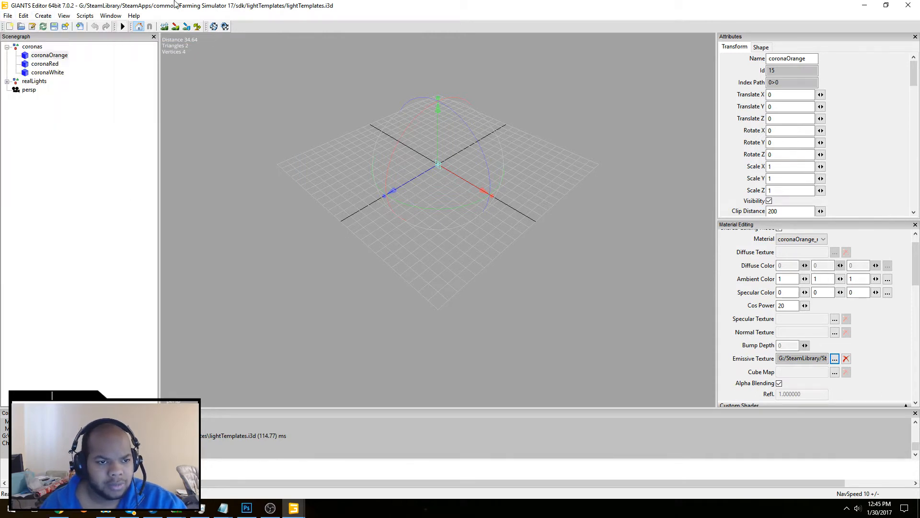
{"action": "left_click", "coordinate": [50, 55]}
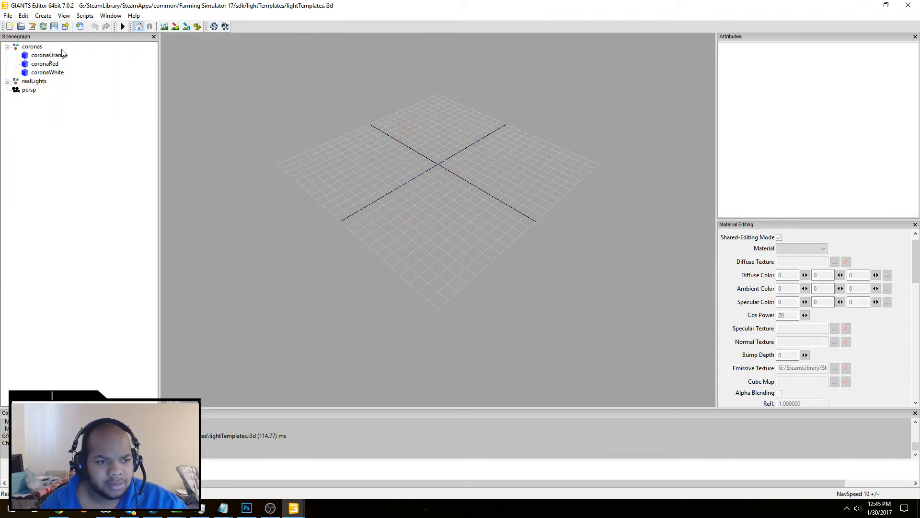
{"action": "left_click", "coordinate": [47, 72], "text": "shift"}
{"action": "left_click", "coordinate": [8, 16]}
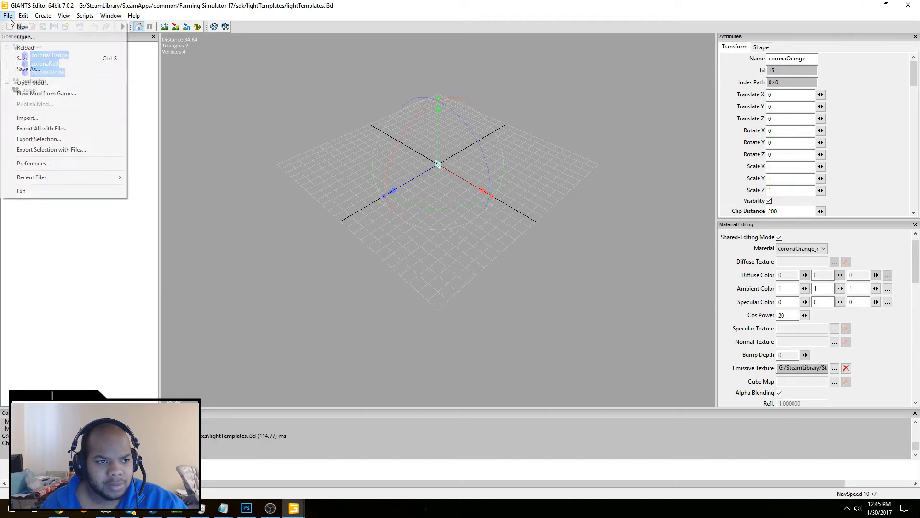
{"action": "left_click", "coordinate": [61, 150]}
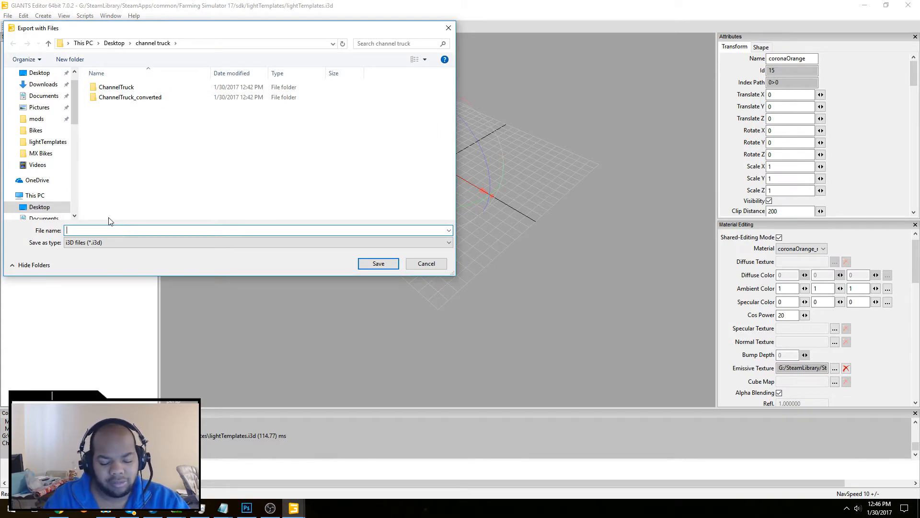
{"action": "type", "text": "lights"}
{"action": "key", "text": "Return"}
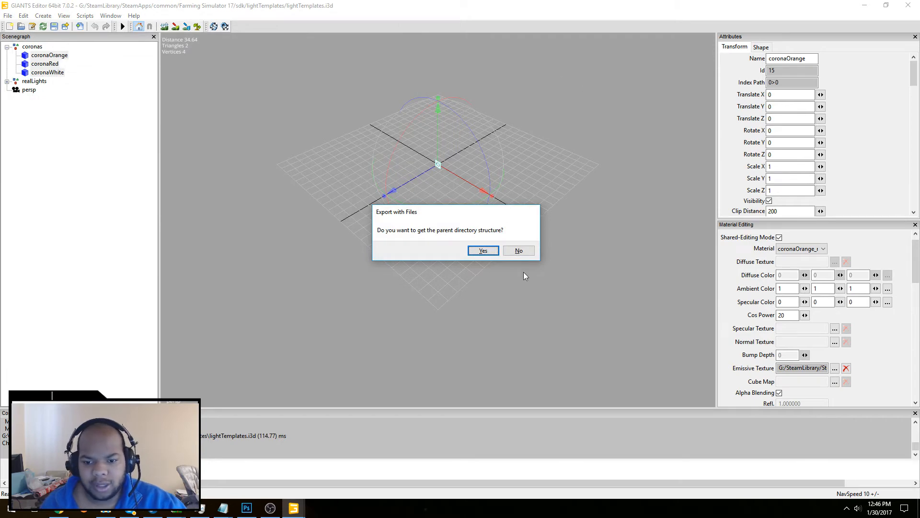
{"action": "left_click", "coordinate": [478, 249]}
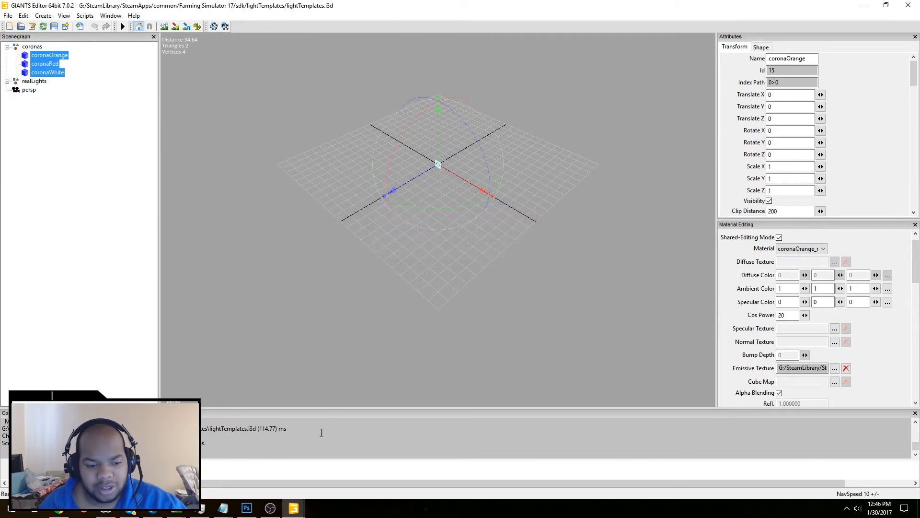
{"action": "left_click", "coordinate": [109, 514]}
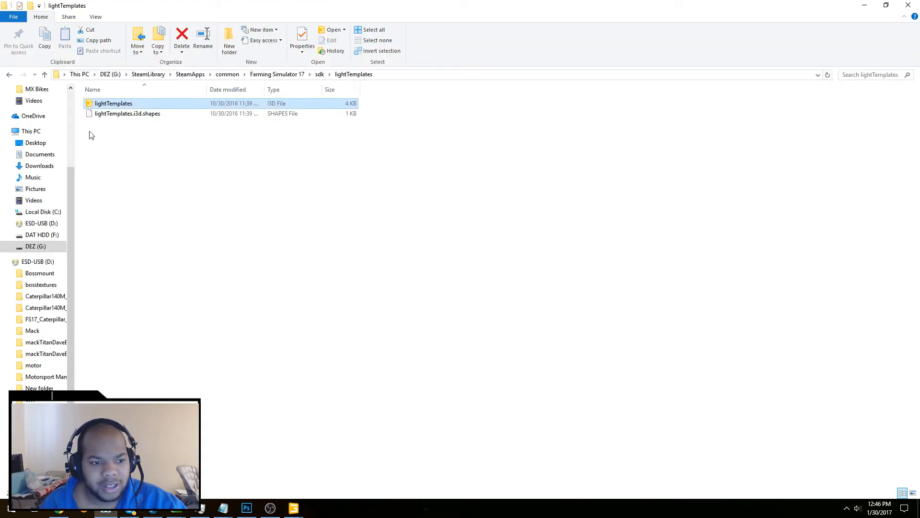
{"action": "scroll", "coordinate": [53, 120], "scroll_direction": "up", "scroll_amount": 3}
{"action": "left_click", "coordinate": [36, 110]}
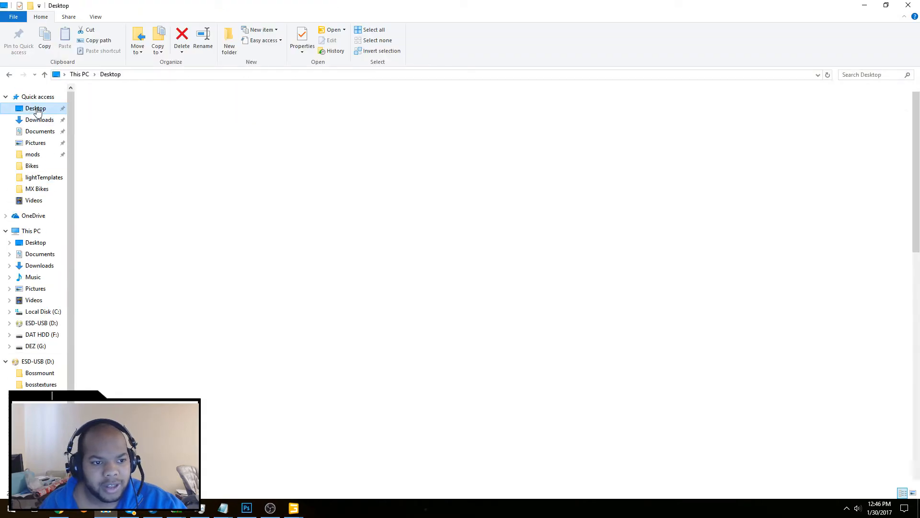
{"action": "double_click", "coordinate": [160, 96]}
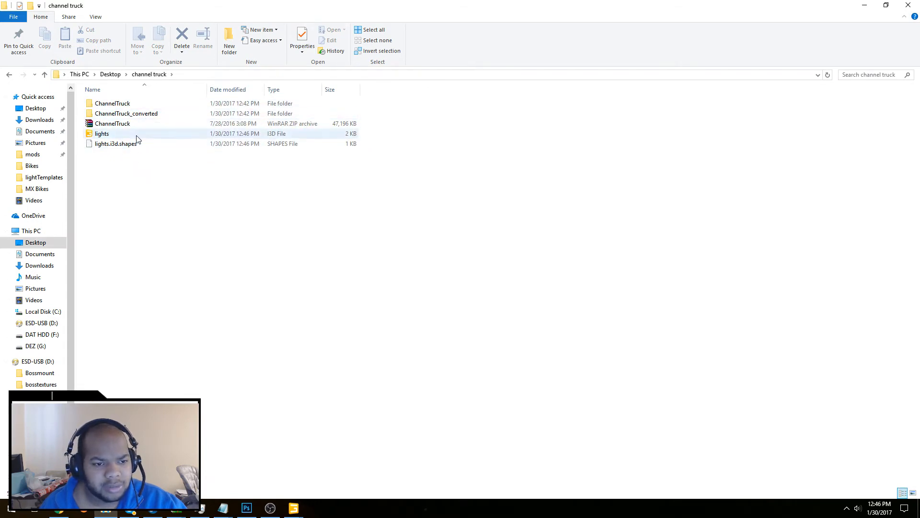
{"action": "key", "text": "alt+Tab"}
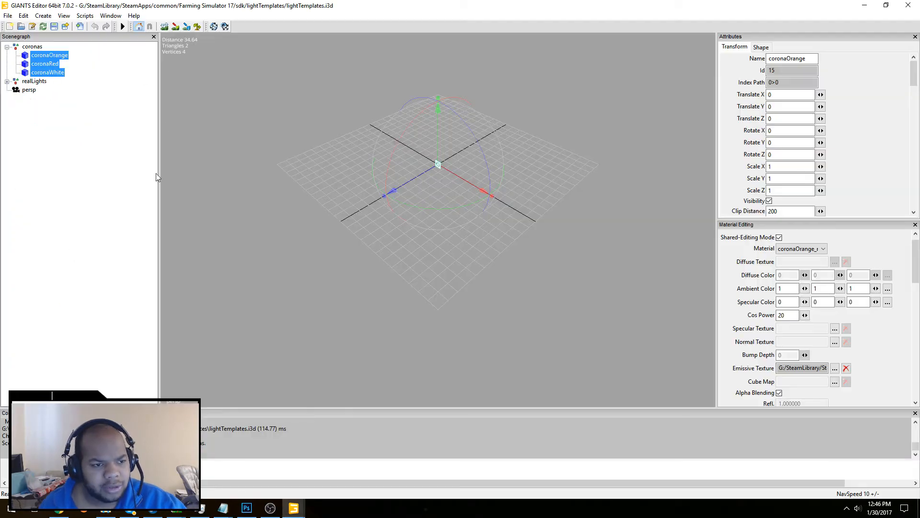
{"action": "left_click", "coordinate": [106, 509]}
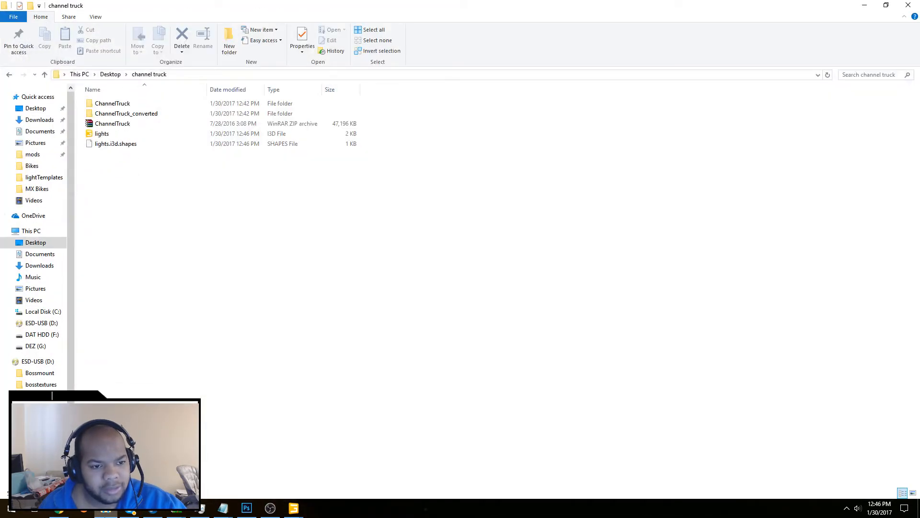
- Return to the Farming Simulator 17 folder and look in its top-level shared folder for the corona textures
{"action": "left_click", "coordinate": [7, 74]}
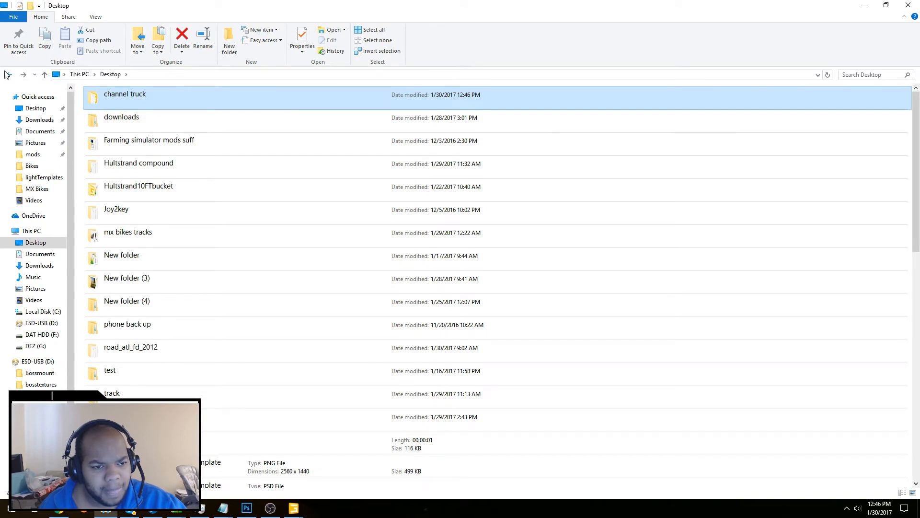
{"action": "left_click", "coordinate": [7, 75]}
{"action": "left_click", "coordinate": [7, 75]}
{"action": "left_click", "coordinate": [7, 75]}
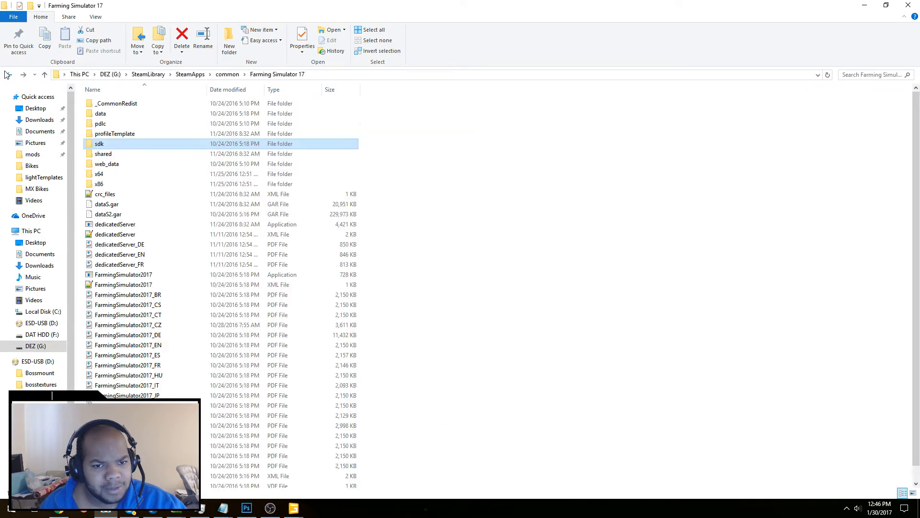
{"action": "double_click", "coordinate": [112, 154]}
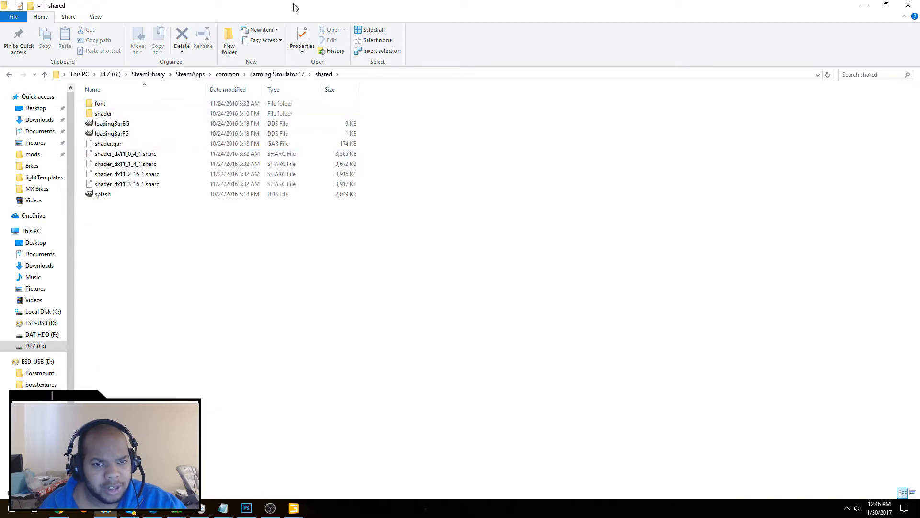
{"action": "left_click_drag", "start_coordinate": [292, 6], "coordinate": [316, 57]}
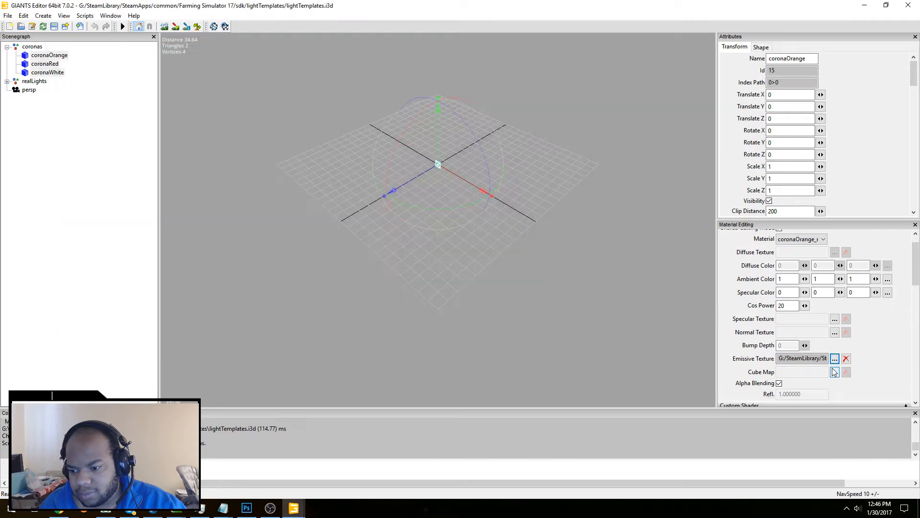
- Reopen coronaOrange's emissive texture in GIANTS Editor and read its file path through to the file name
{"action": "left_click", "coordinate": [834, 368]}
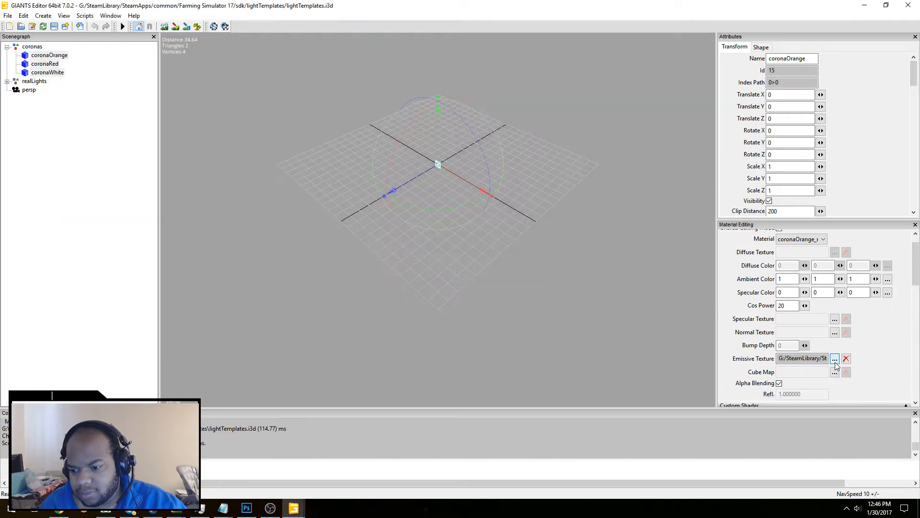
{"action": "left_click", "coordinate": [835, 360]}
{"action": "left_click", "coordinate": [210, 63]}
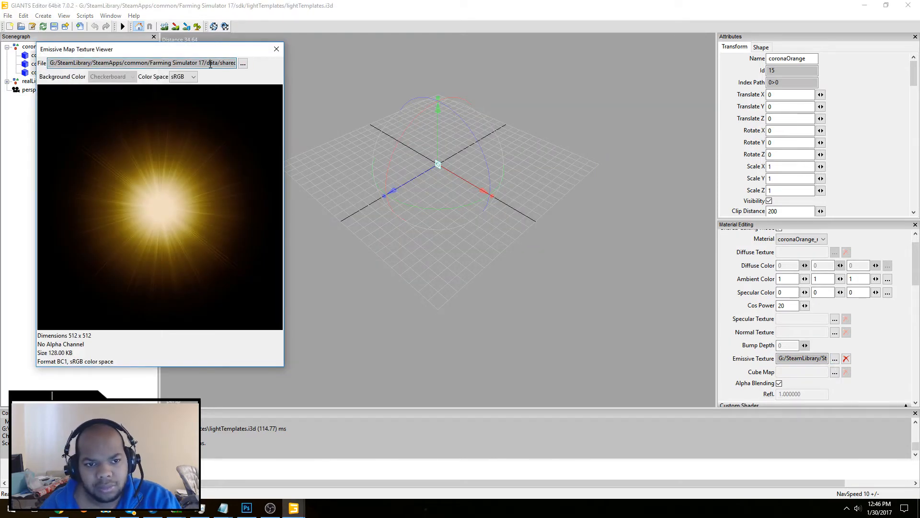
{"action": "key", "text": "Right"}
{"action": "key", "text": "Right"}
{"action": "key", "text": "Right"}
{"action": "key", "text": "Right"}
{"action": "key", "text": "Right"}
{"action": "key", "text": "Right"}
{"action": "key", "text": "Right"}
{"action": "key", "text": "Right"}
{"action": "key", "text": "Right"}
{"action": "key", "text": "Right"}
{"action": "key", "text": "Right"}
{"action": "key", "text": "Right"}
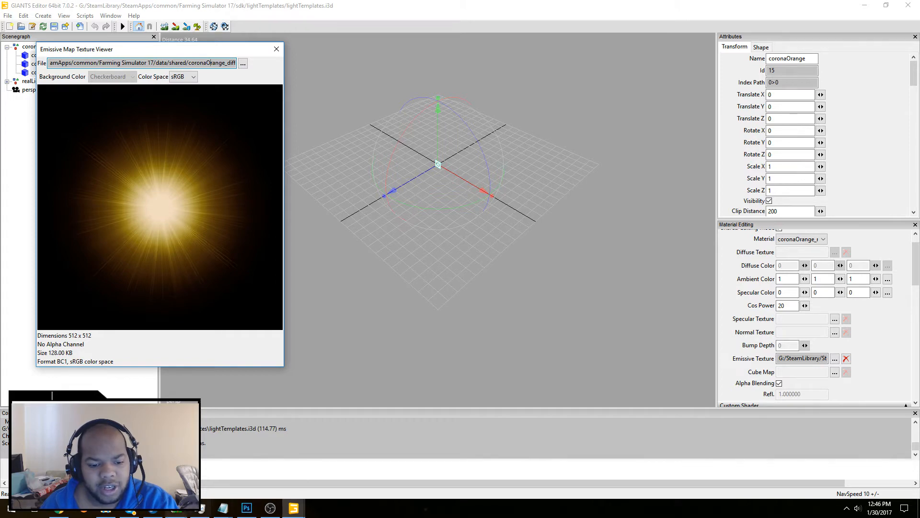
- Switch to File Explorer and open the shared folder inside Farming Simulator 17's data folder
{"action": "left_click", "coordinate": [106, 512]}
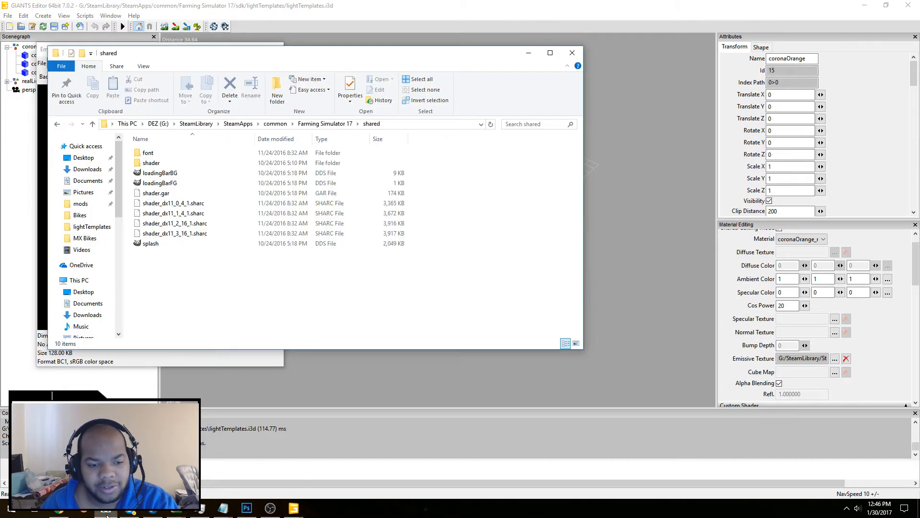
{"action": "left_click", "coordinate": [325, 124]}
{"action": "left_click", "coordinate": [189, 164]}
{"action": "double_click", "coordinate": [189, 164]}
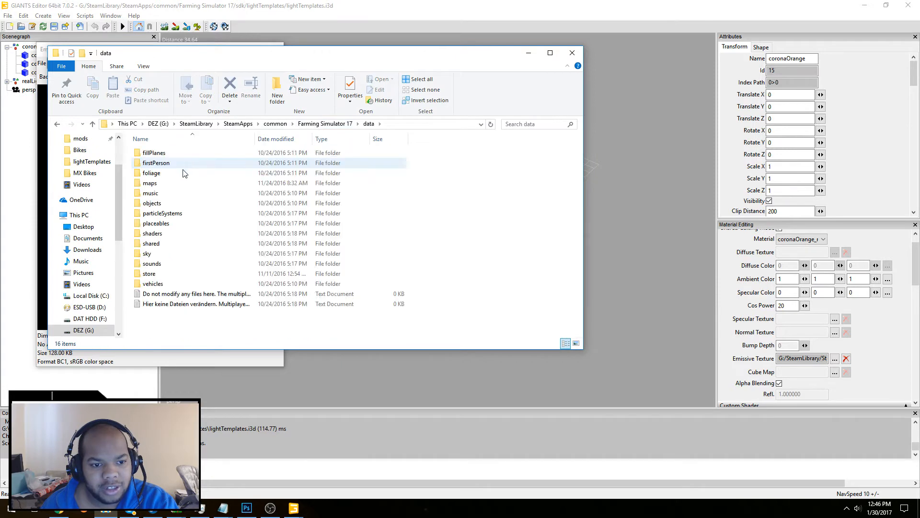
{"action": "double_click", "coordinate": [153, 243]}
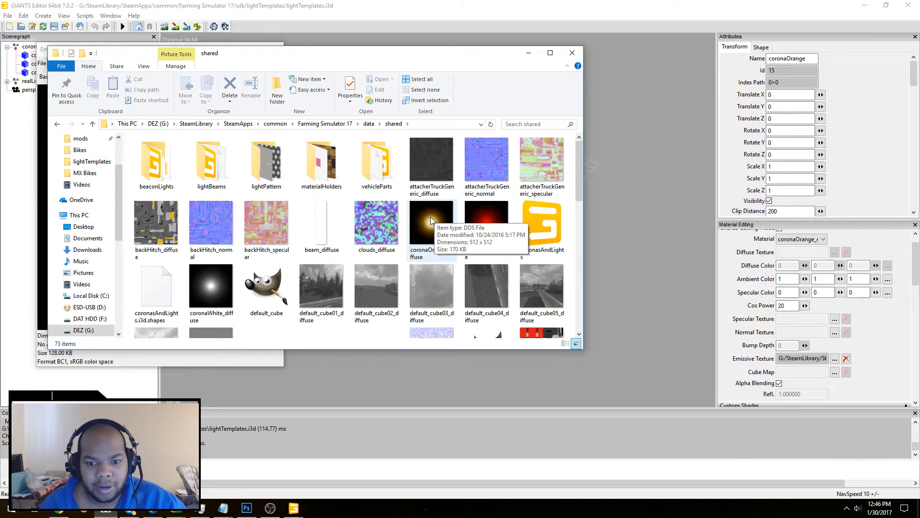
- Select the coronaOrange_diffuse, coronaRed_diffuse and coronaWhite_diffuse textures in Farming Simulator 17's data\shared folder
{"action": "left_click", "coordinate": [431, 220]}
{"action": "left_click", "coordinate": [217, 287], "text": "shift"}
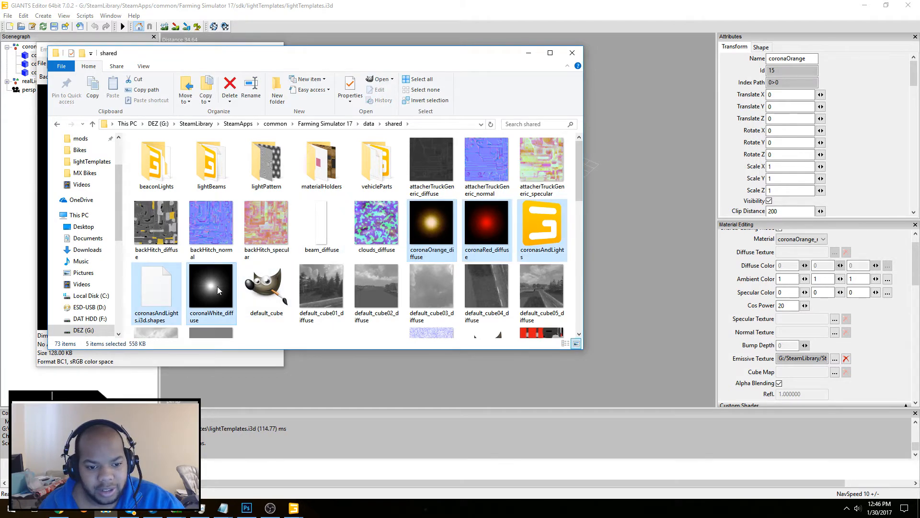
{"action": "left_click", "coordinate": [486, 222], "text": "shift"}
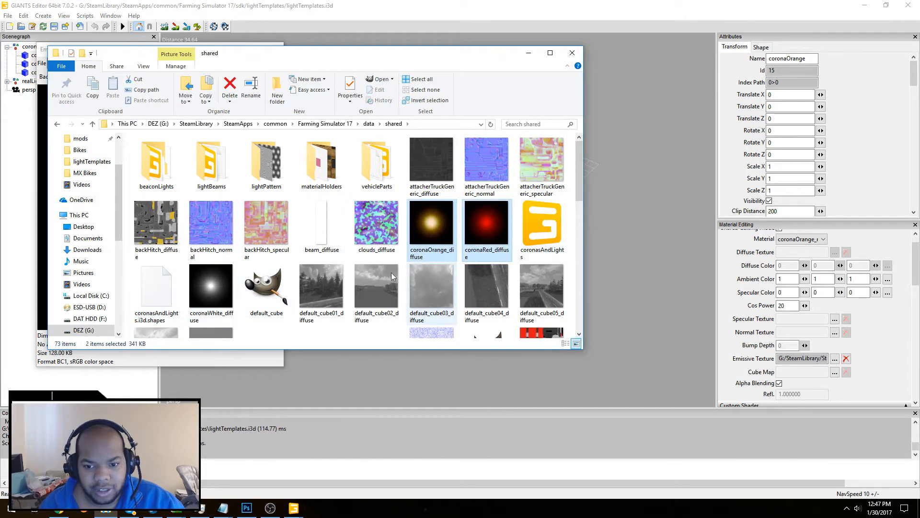
{"action": "left_click", "coordinate": [220, 286], "text": "ctrl"}
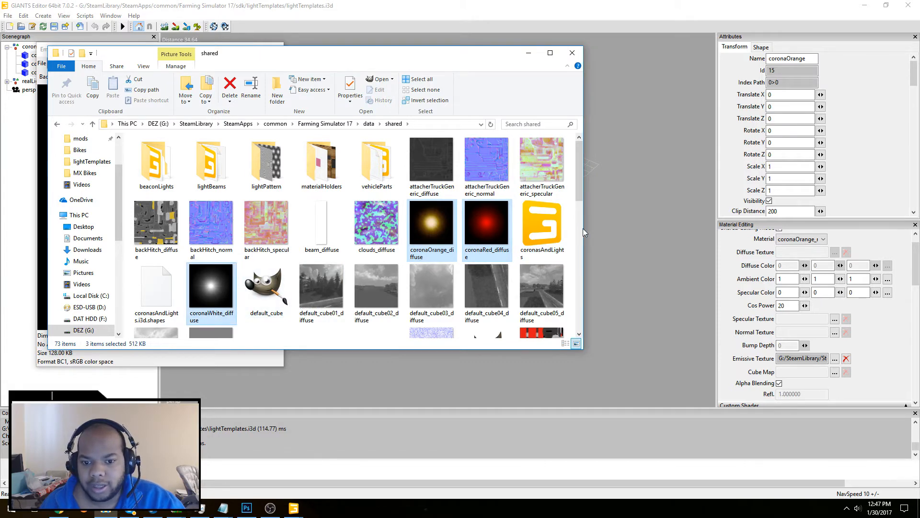
- Look through the Textures and chevy folders of ChannelTruck_converted on the Desktop for the mod's own corona textures
{"action": "left_click", "coordinate": [83, 227]}
{"action": "double_click", "coordinate": [181, 146]}
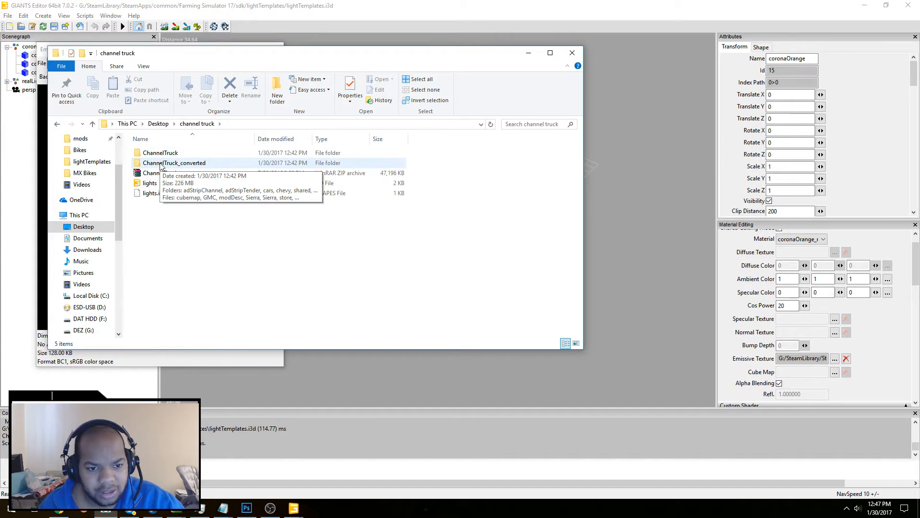
{"action": "double_click", "coordinate": [161, 164]}
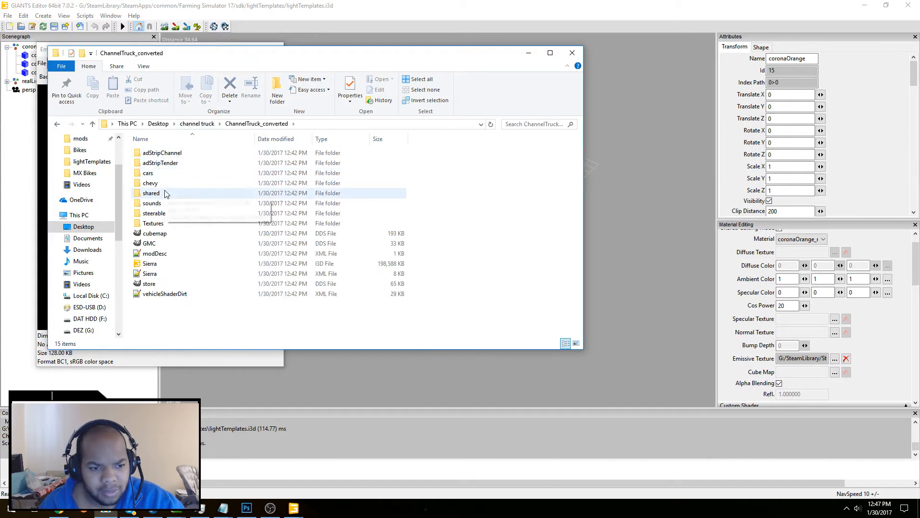
{"action": "double_click", "coordinate": [188, 222]}
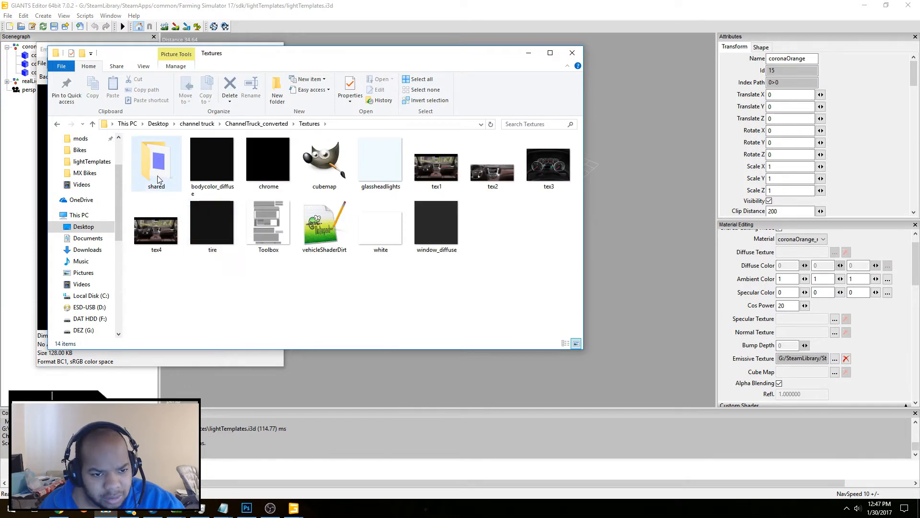
{"action": "left_click", "coordinate": [255, 123]}
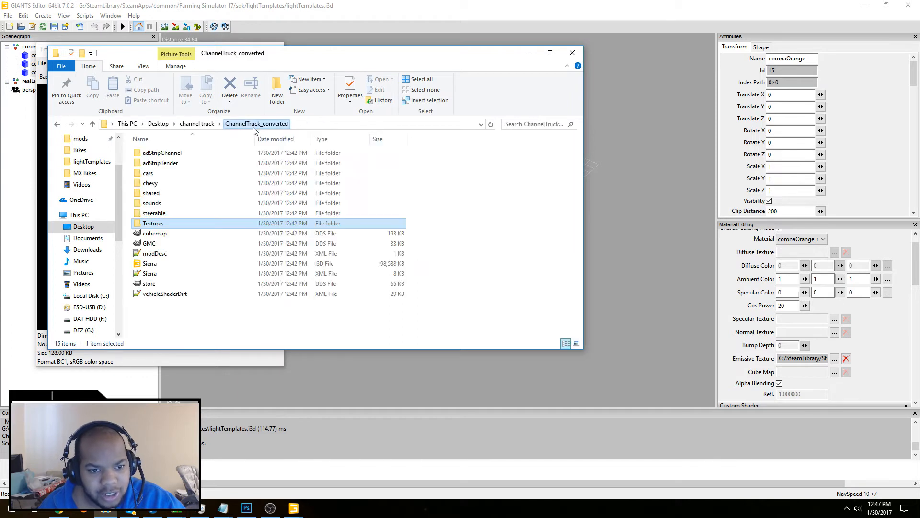
{"action": "double_click", "coordinate": [182, 185]}
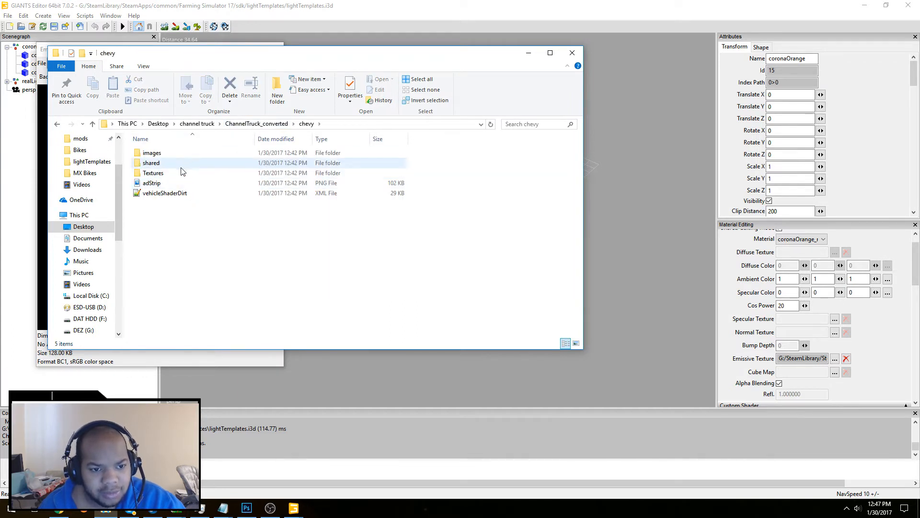
- Switch to the Sierra.i3d window in GIANTS Editor and select a red corona on the truck's tail light
{"action": "left_click", "coordinate": [264, 4]}
{"action": "left_click", "coordinate": [295, 507]}
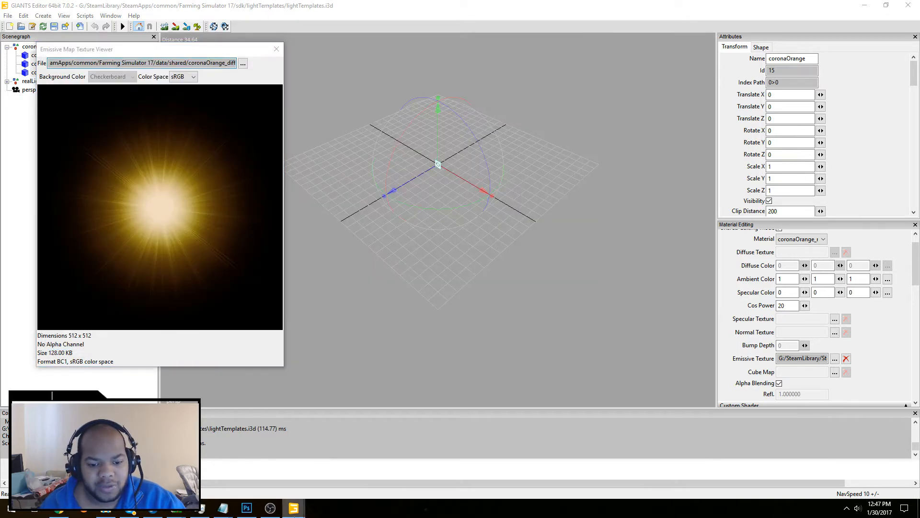
{"action": "left_click", "coordinate": [271, 485]}
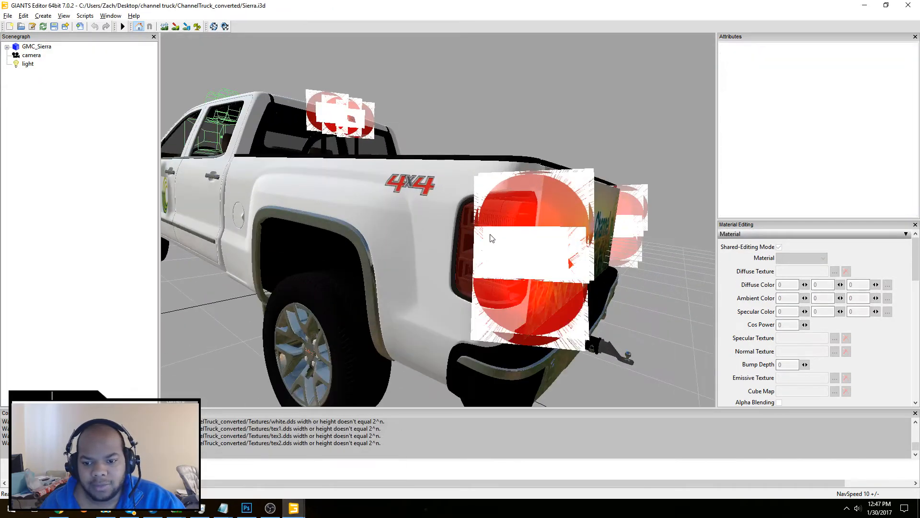
{"action": "left_click", "coordinate": [498, 227]}
{"action": "left_click", "coordinate": [519, 207]}
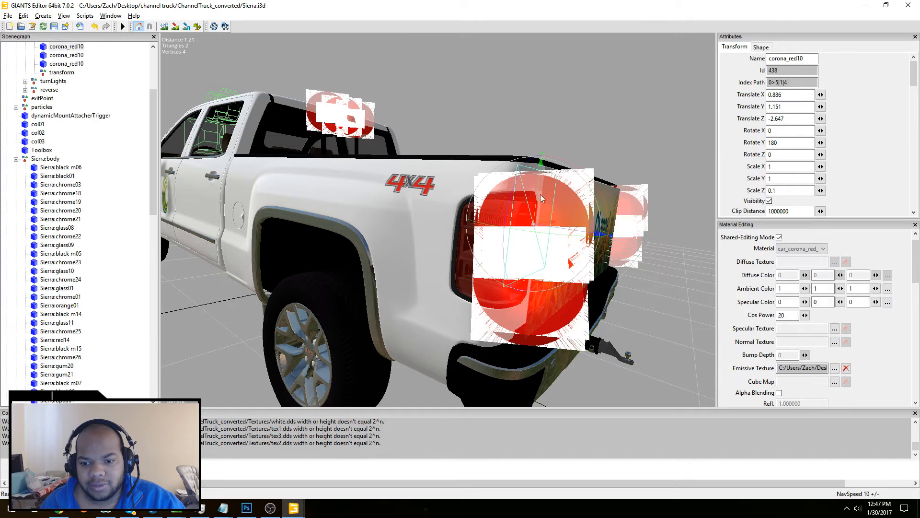
- Open corona_red10's emissive texture and read its file path through to the file name
{"action": "scroll", "coordinate": [552, 230], "scroll_direction": "down", "scroll_amount": 2}
{"action": "scroll", "coordinate": [551, 231], "scroll_direction": "up", "scroll_amount": 2}
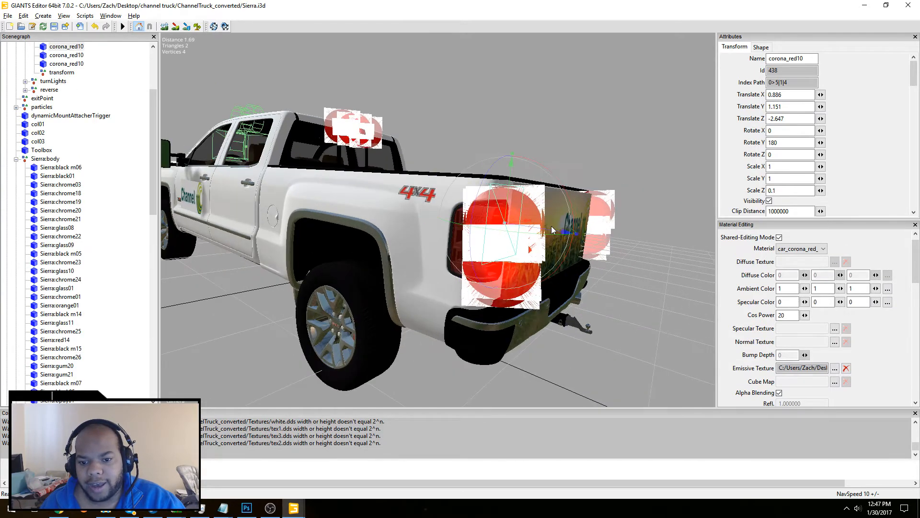
{"action": "scroll", "coordinate": [839, 373], "scroll_direction": "down", "scroll_amount": 1}
{"action": "left_click", "coordinate": [836, 359]}
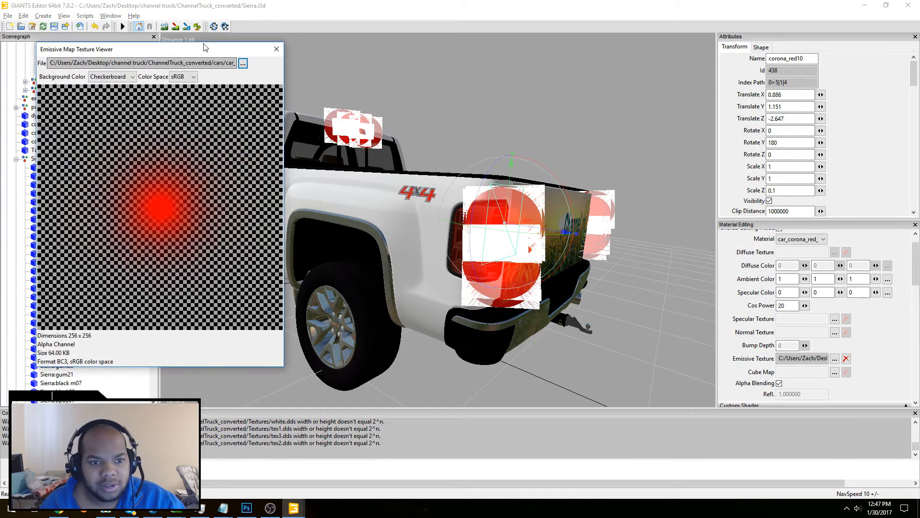
{"action": "left_click", "coordinate": [207, 63]}
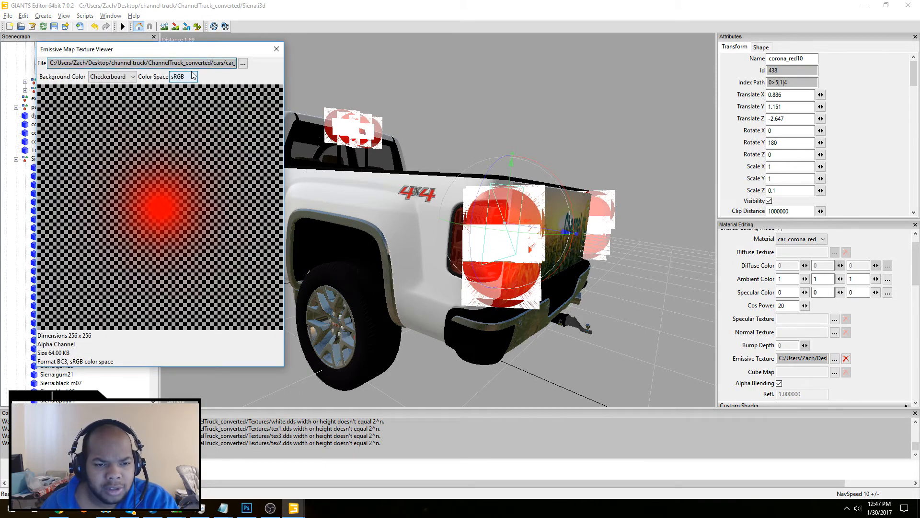
{"action": "key", "text": "Right"}
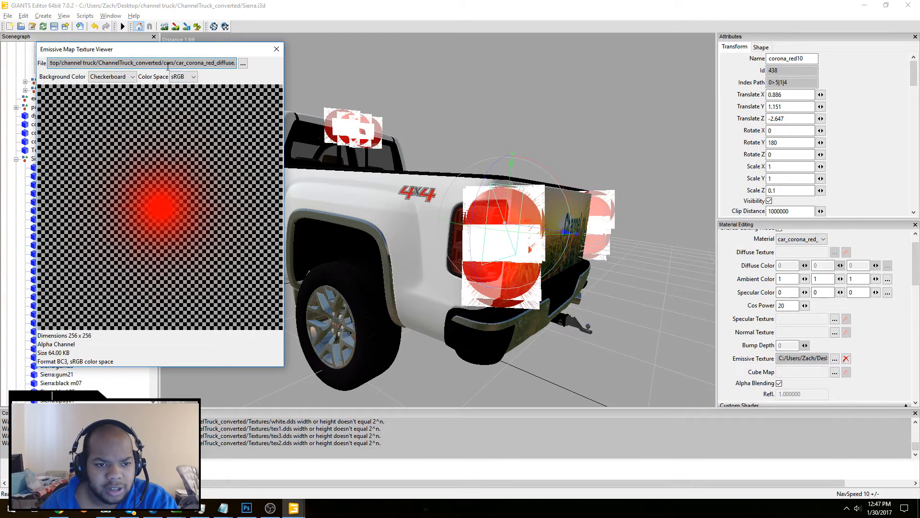
- Switch to File Explorer, open ChannelTruck_converted's cars folder and try to paste the corona textures there
{"action": "left_click", "coordinate": [109, 511]}
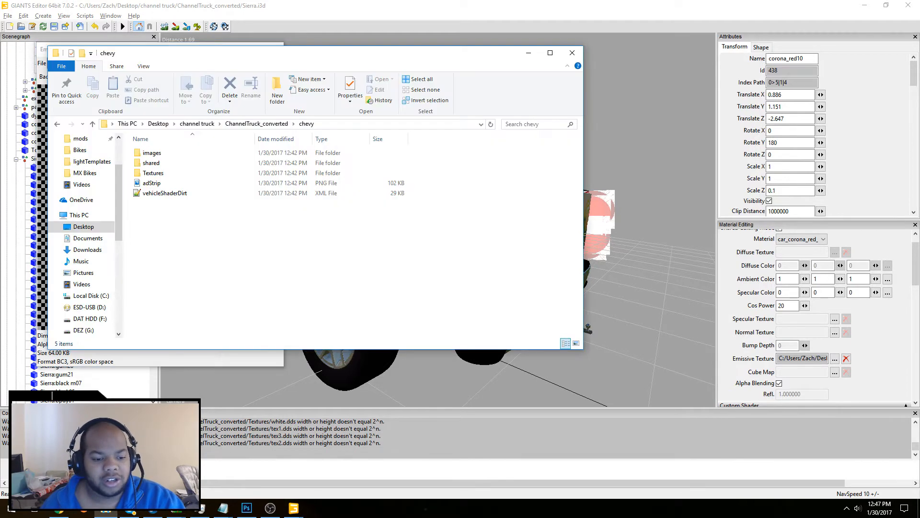
{"action": "left_click", "coordinate": [256, 123]}
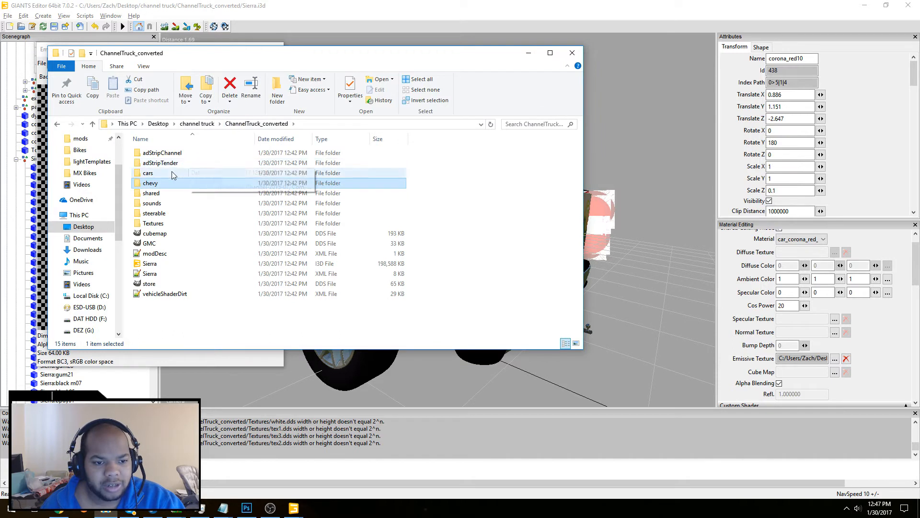
{"action": "double_click", "coordinate": [171, 171]}
{"action": "right_click", "coordinate": [237, 292]}
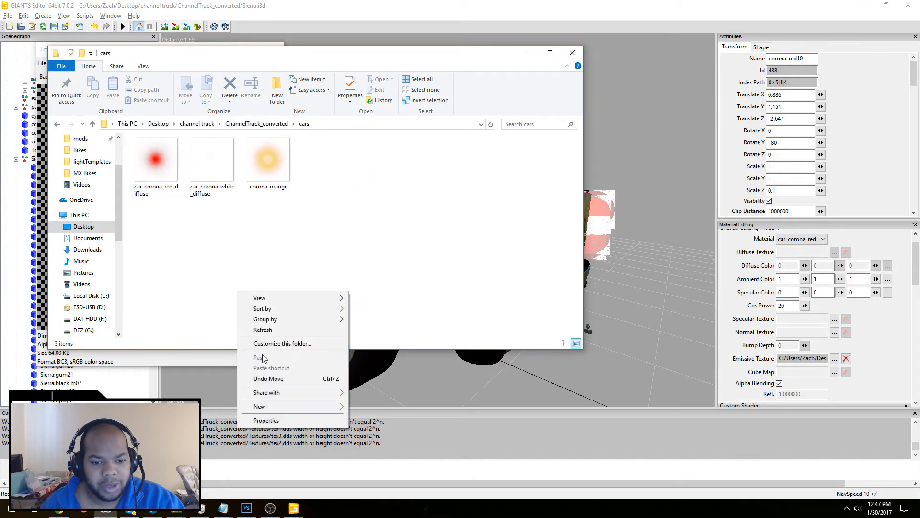
{"action": "left_click", "coordinate": [224, 322]}
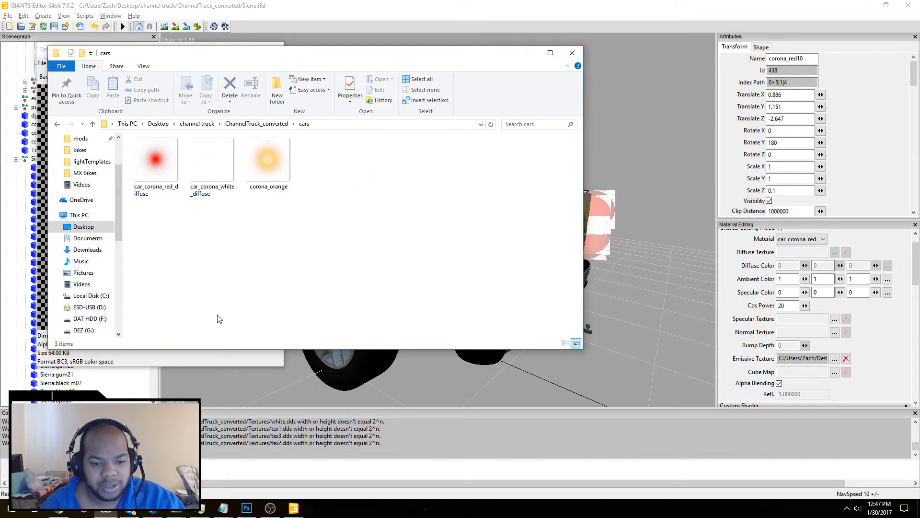
- Open a second File Explorer window alongside the cars folder and go to the DEZ (G:) drive
{"action": "left_click", "coordinate": [107, 509]}
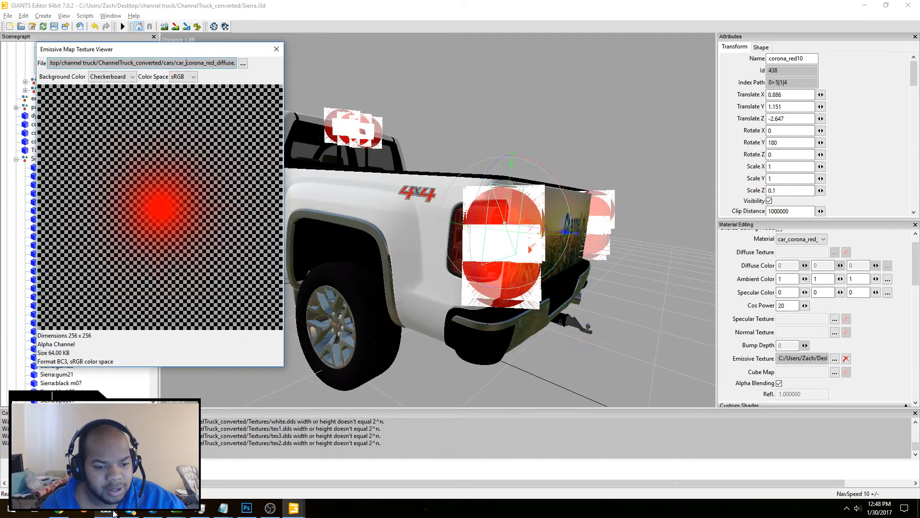
{"action": "left_click", "coordinate": [115, 511]}
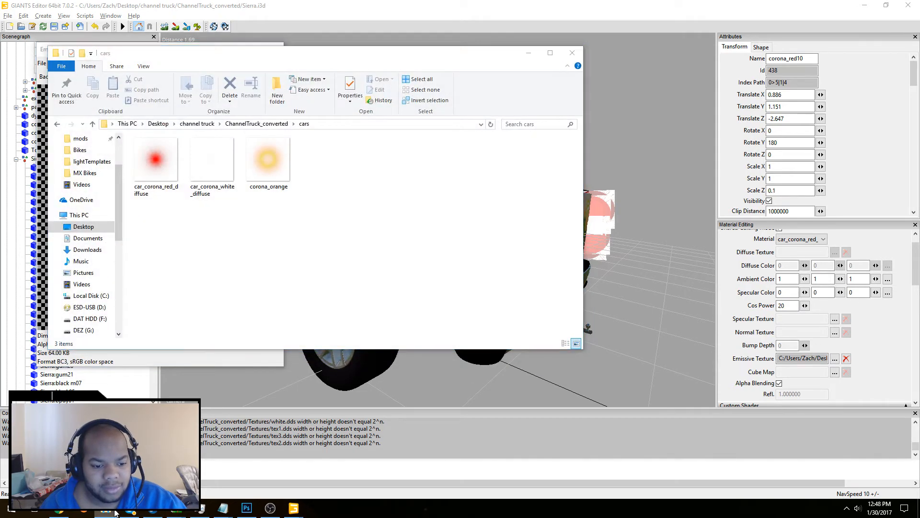
{"action": "right_click", "coordinate": [114, 511]}
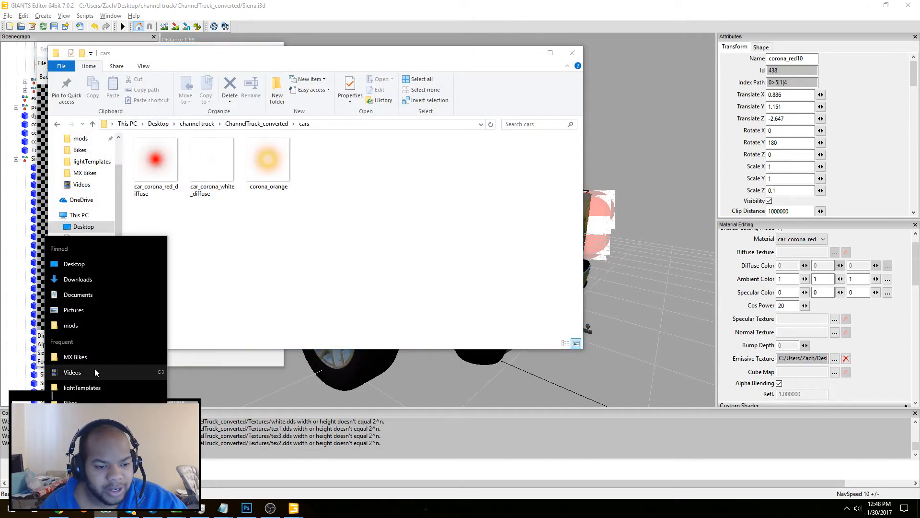
{"action": "left_click", "coordinate": [99, 454]}
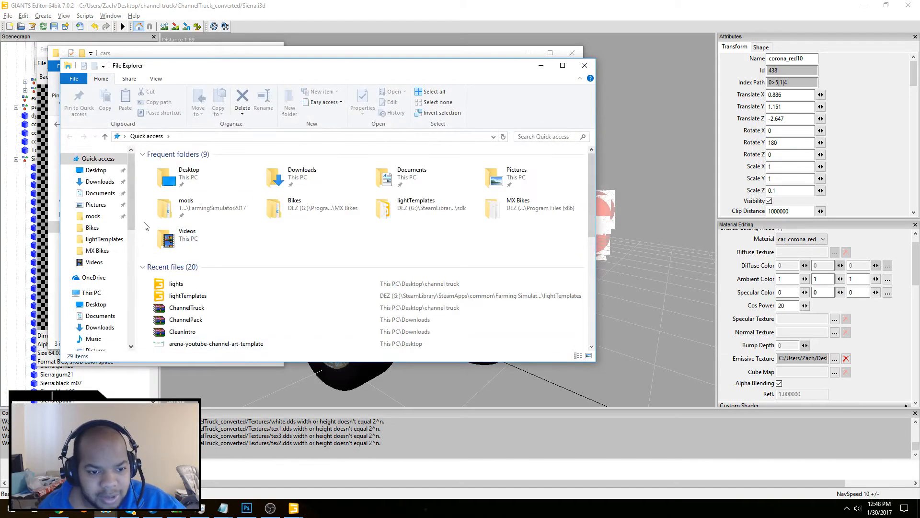
{"action": "scroll", "coordinate": [101, 268], "scroll_direction": "down", "scroll_amount": 3}
{"action": "left_click", "coordinate": [107, 297]}
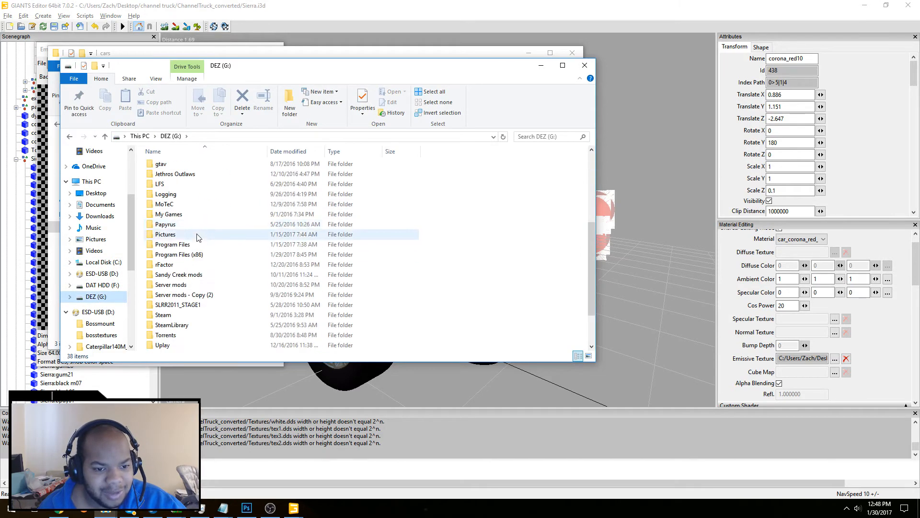
- Open the Farming Simulator 17 folder inside SteamLibrary\SteamApps\common
{"action": "scroll", "coordinate": [192, 254], "scroll_direction": "down", "scroll_amount": 2}
{"action": "double_click", "coordinate": [186, 275]}
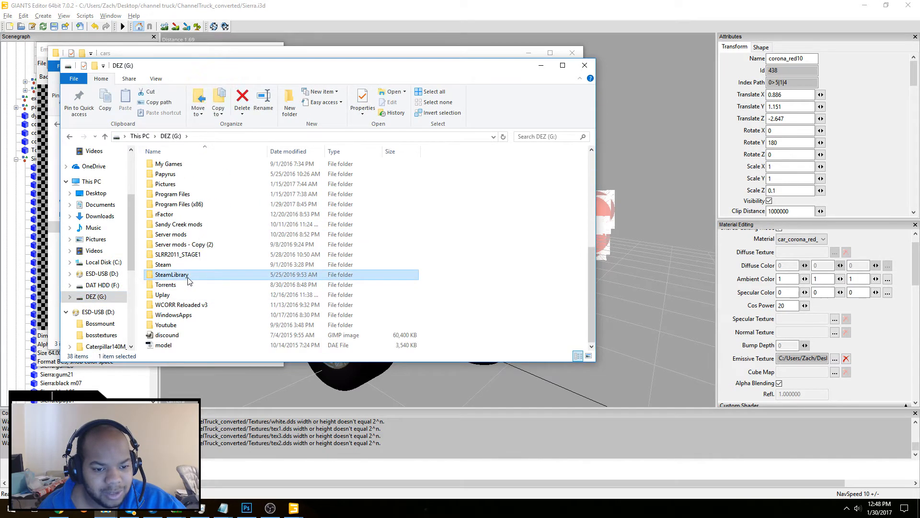
{"action": "double_click", "coordinate": [196, 164]}
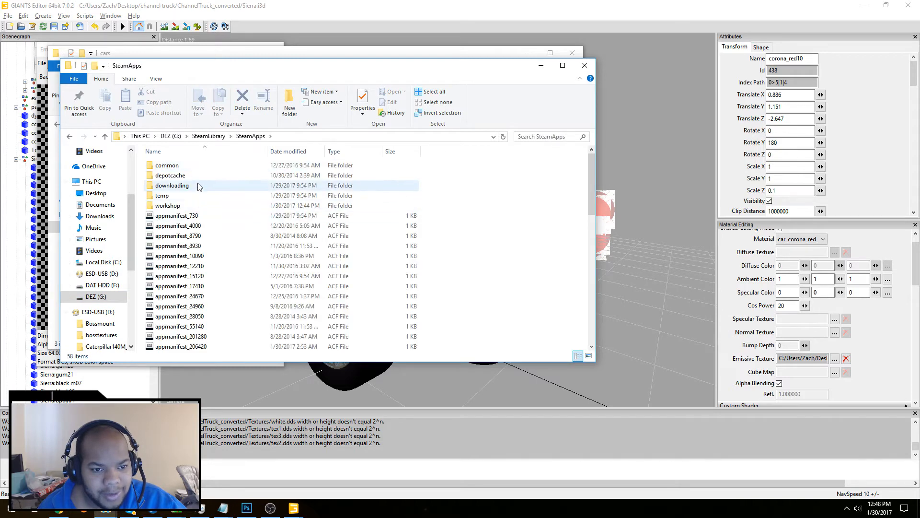
{"action": "double_click", "coordinate": [200, 167]}
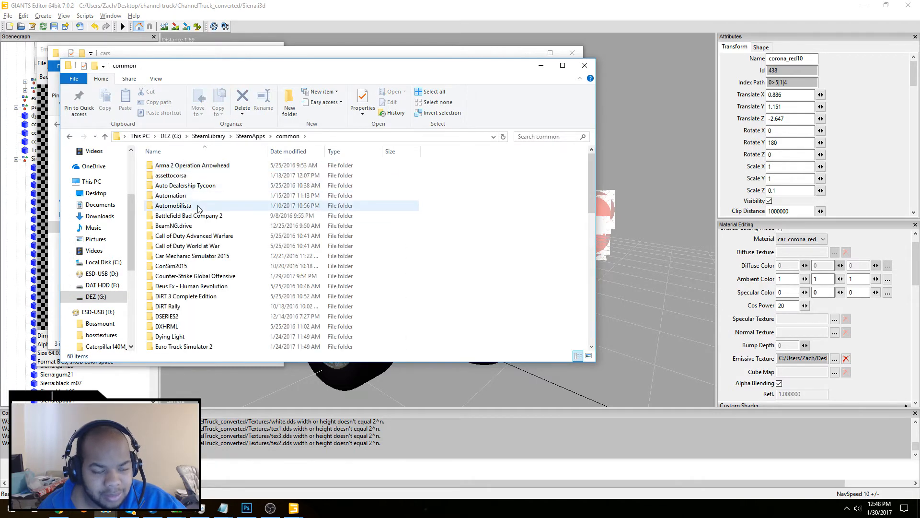
{"action": "scroll", "coordinate": [194, 230], "scroll_direction": "down", "scroll_amount": 3}
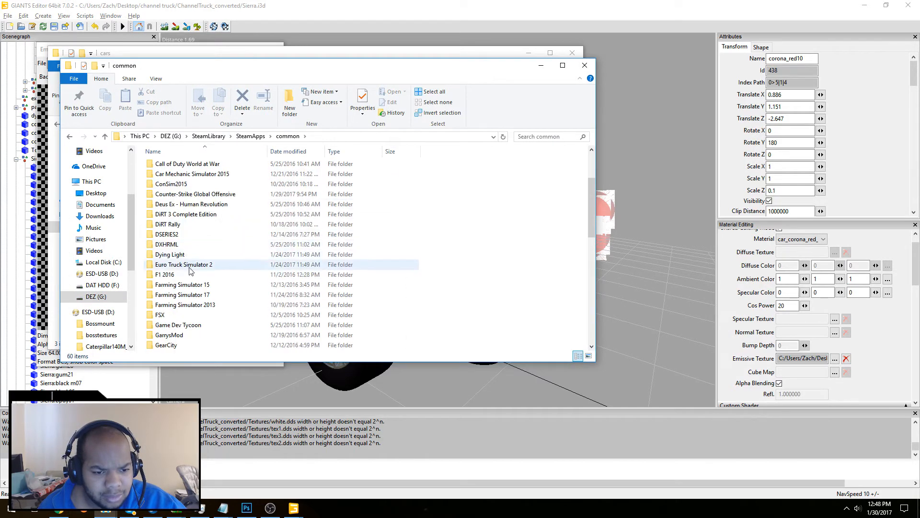
{"action": "double_click", "coordinate": [186, 295]}
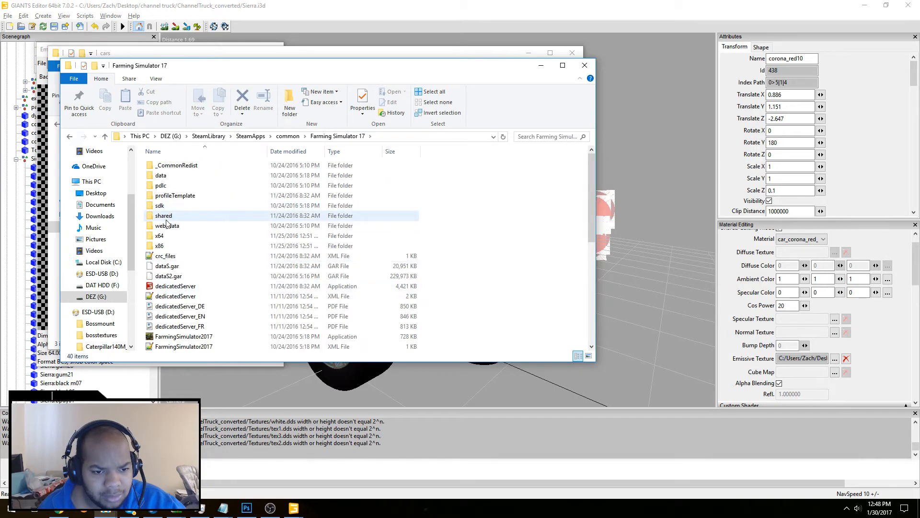
{"action": "left_click", "coordinate": [165, 219]}
{"action": "double_click", "coordinate": [169, 219]}
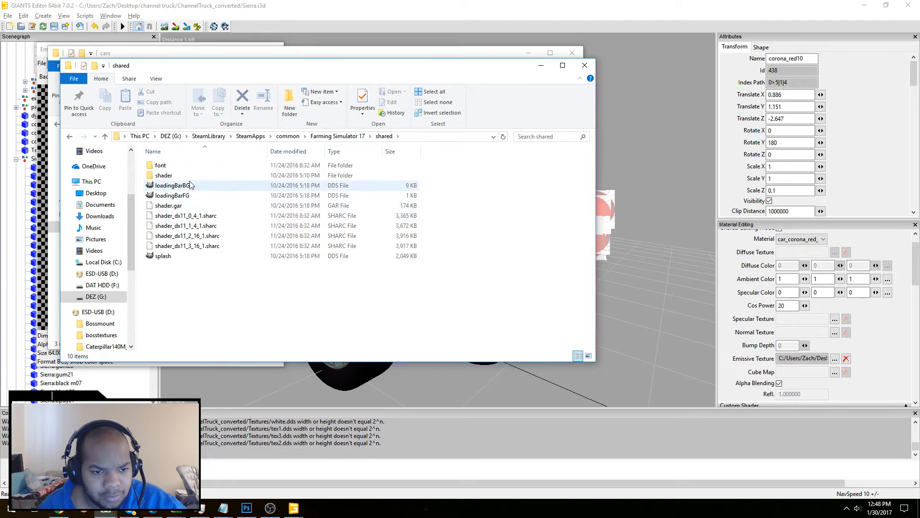
{"action": "left_click", "coordinate": [338, 136]}
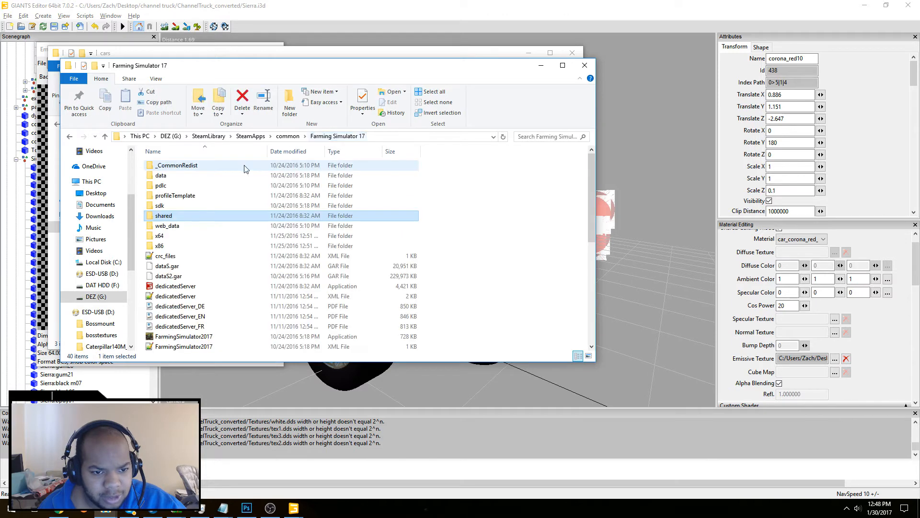
- Open the shared folder inside Farming Simulator 17's data folder in the second window
{"action": "left_click", "coordinate": [200, 176]}
{"action": "double_click", "coordinate": [200, 176]}
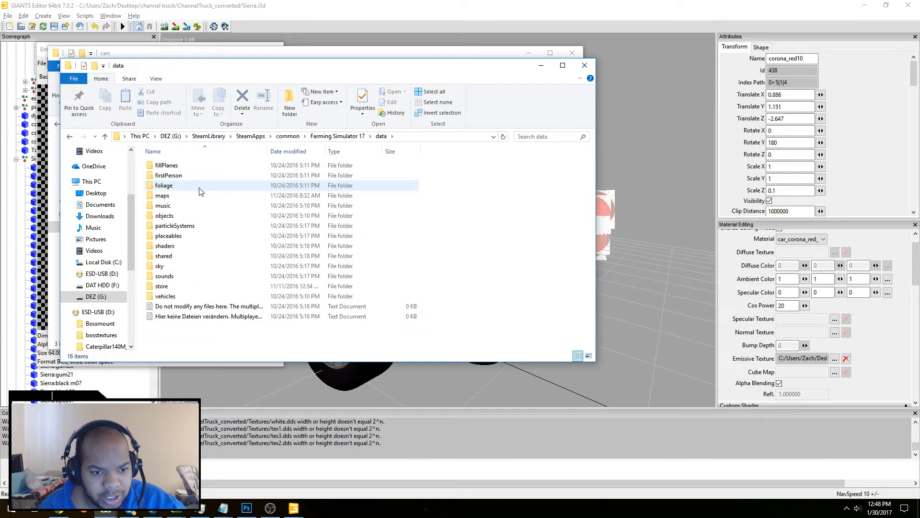
{"action": "double_click", "coordinate": [181, 255]}
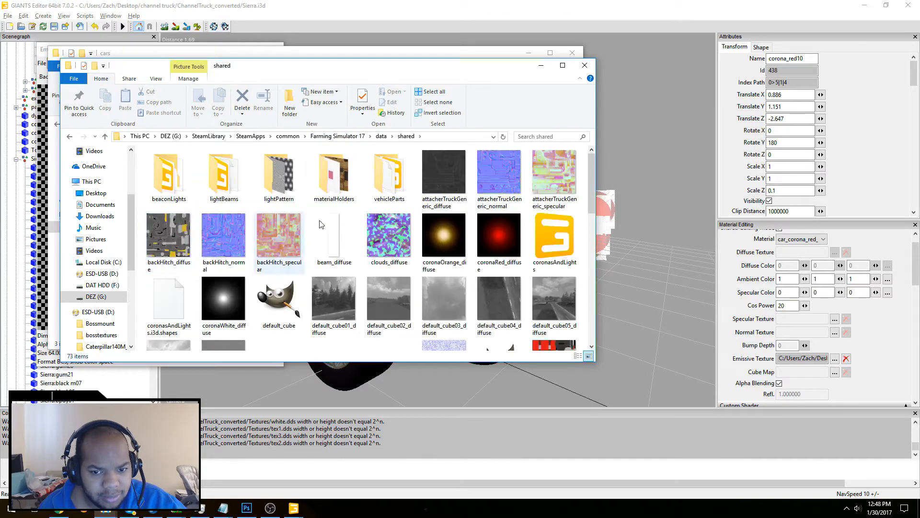
- Copy coronaOrange_diffuse, coronaRed_diffuse and coronaWhite_diffuse from the game's shared folder into the mod's cars folder
{"action": "left_click", "coordinate": [437, 242]}
{"action": "left_click", "coordinate": [498, 237], "text": "ctrl"}
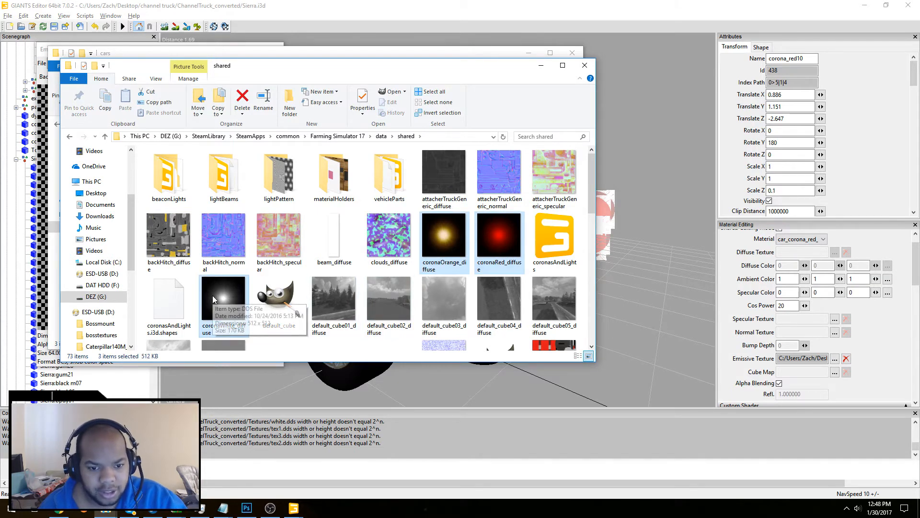
{"action": "left_click", "coordinate": [313, 46]}
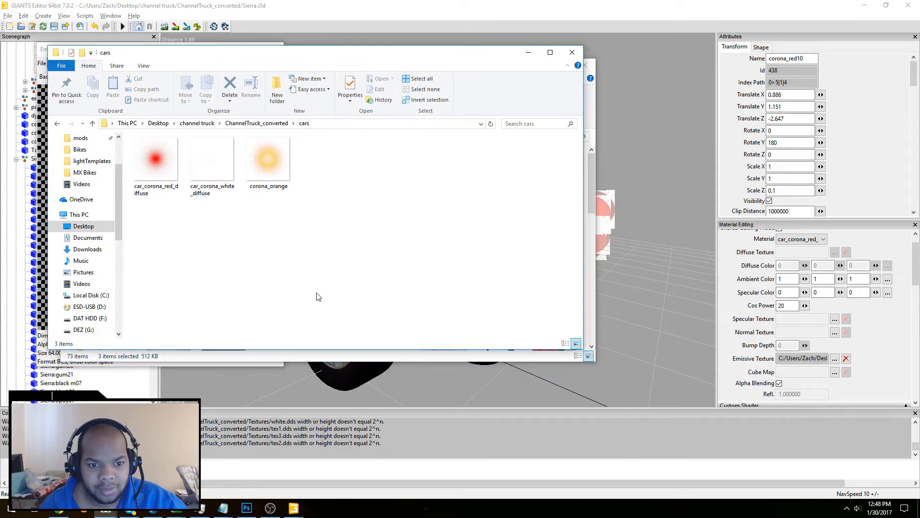
{"action": "key", "text": "alt+v"}
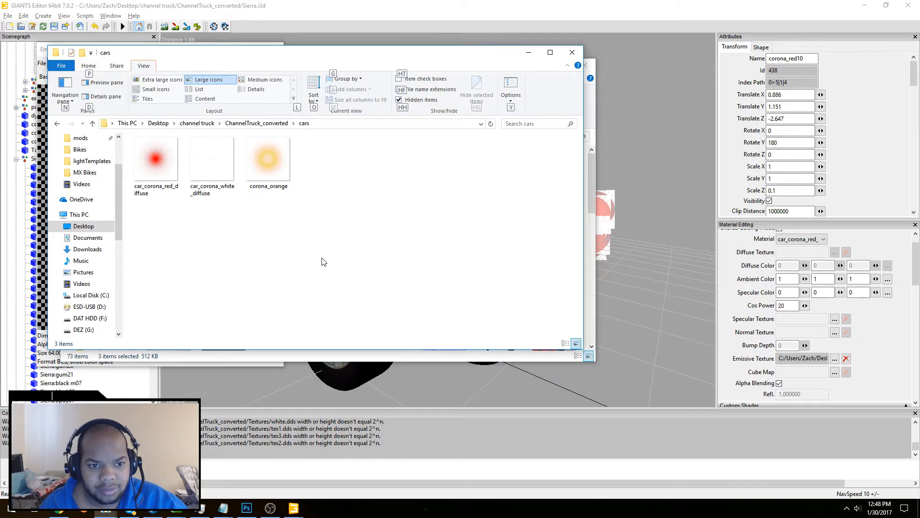
{"action": "right_click", "coordinate": [322, 262]}
{"action": "left_click", "coordinate": [242, 309]}
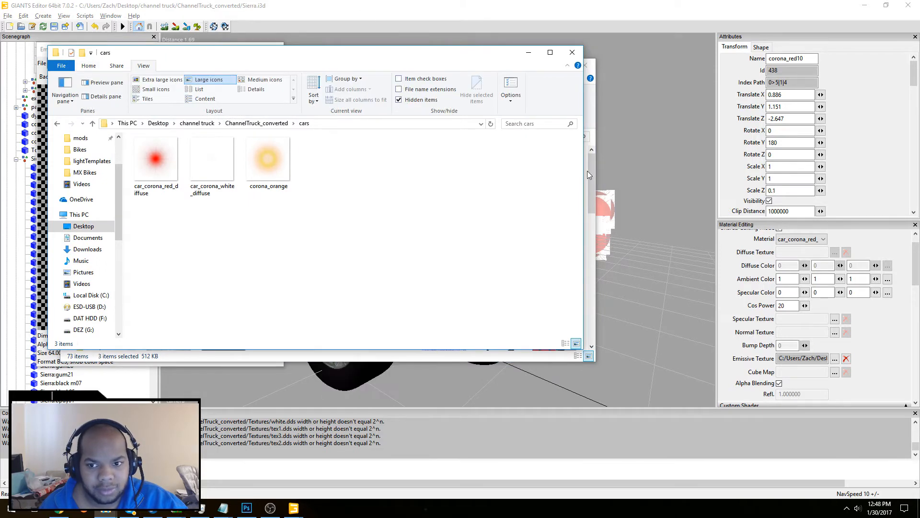
{"action": "left_click", "coordinate": [591, 194]}
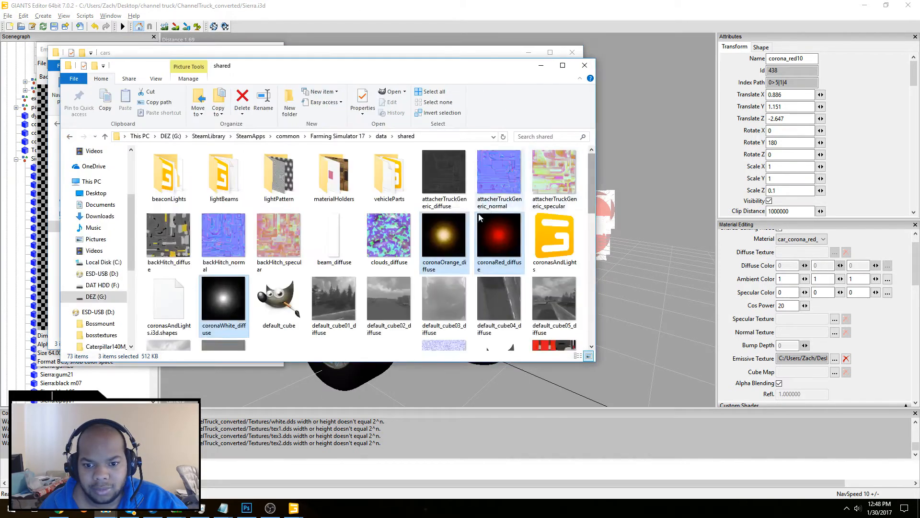
{"action": "right_click", "coordinate": [215, 303]}
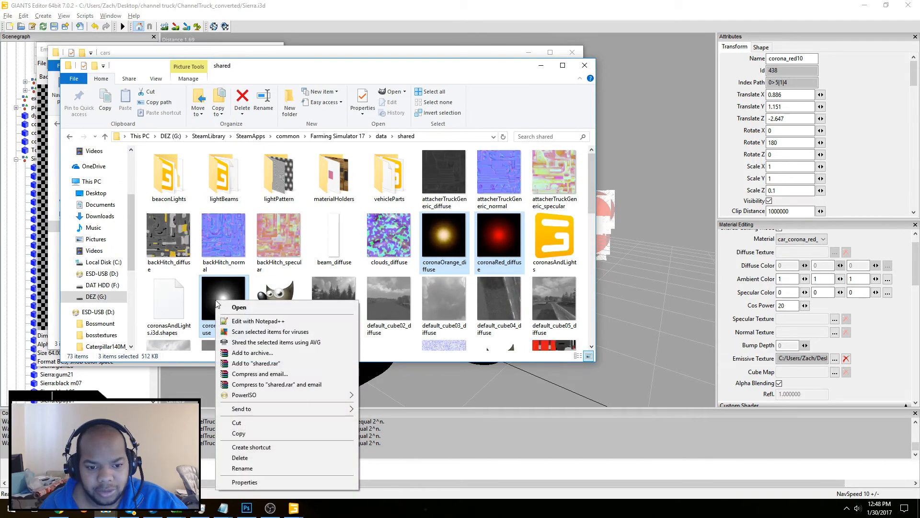
{"action": "left_click", "coordinate": [238, 434]}
{"action": "left_click", "coordinate": [343, 52]}
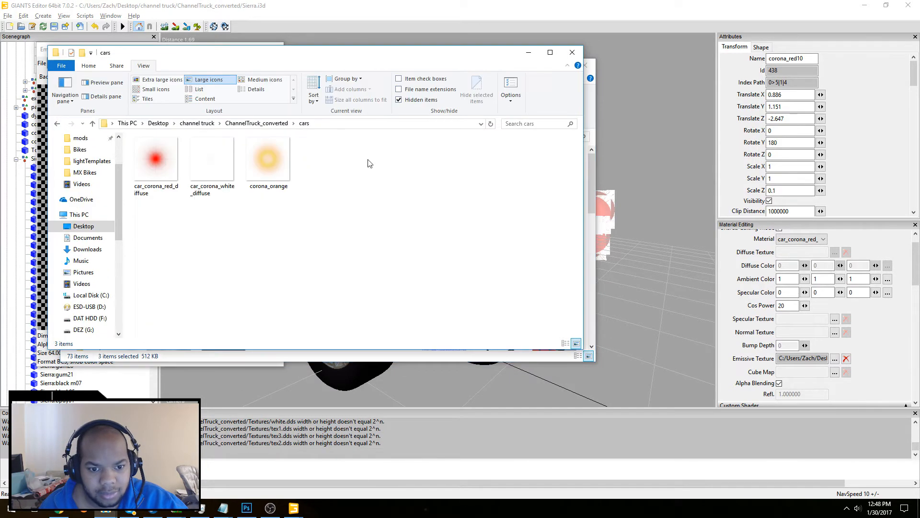
{"action": "right_click", "coordinate": [372, 215]}
{"action": "left_click", "coordinate": [395, 282]}
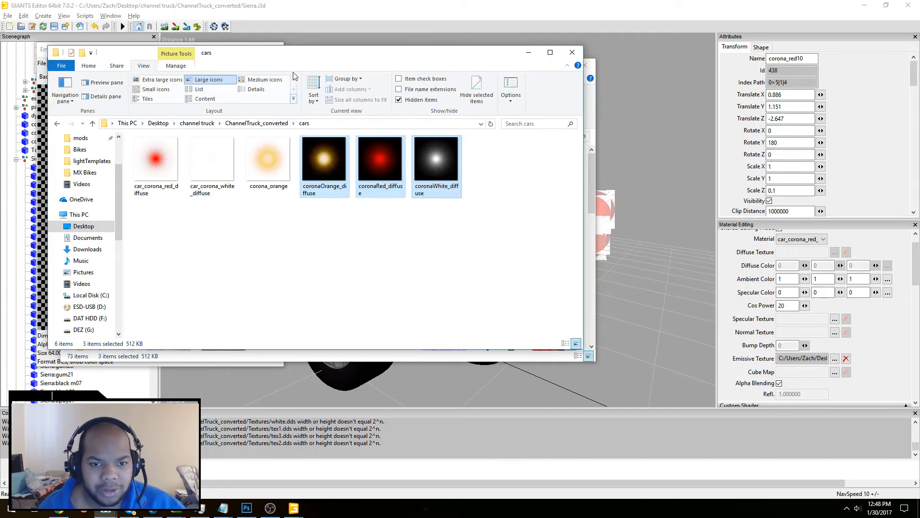
- Maximize the cars folder window, copy the old corona_orange texture's file name and delete that texture
{"action": "left_click_drag", "start_coordinate": [327, 56], "coordinate": [357, 0]}
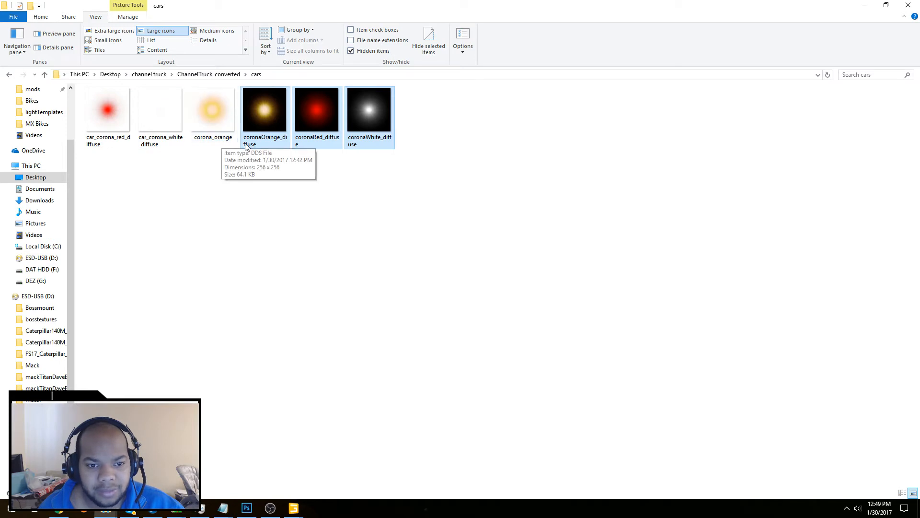
{"action": "right_click", "coordinate": [222, 141]}
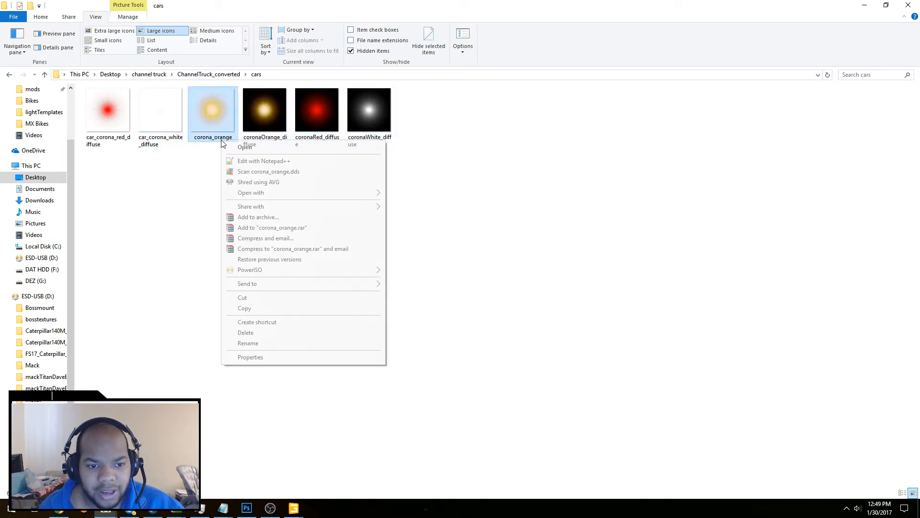
{"action": "left_click", "coordinate": [271, 344]}
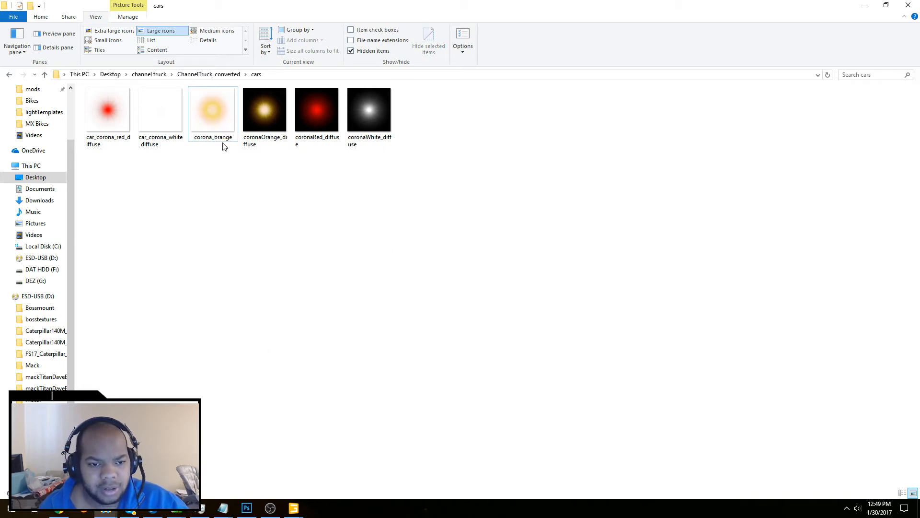
{"action": "left_click", "coordinate": [220, 125]}
{"action": "right_click", "coordinate": [219, 126]}
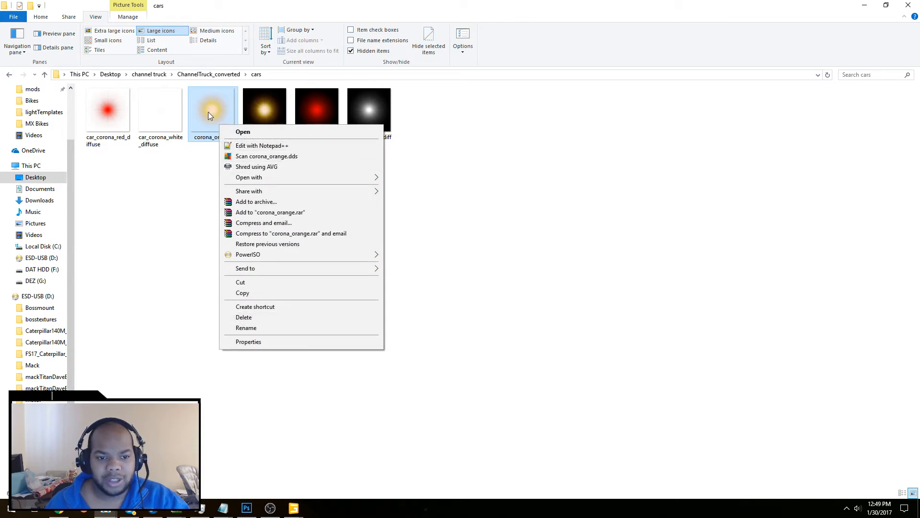
{"action": "left_click", "coordinate": [184, 274]}
{"action": "left_click", "coordinate": [213, 129]}
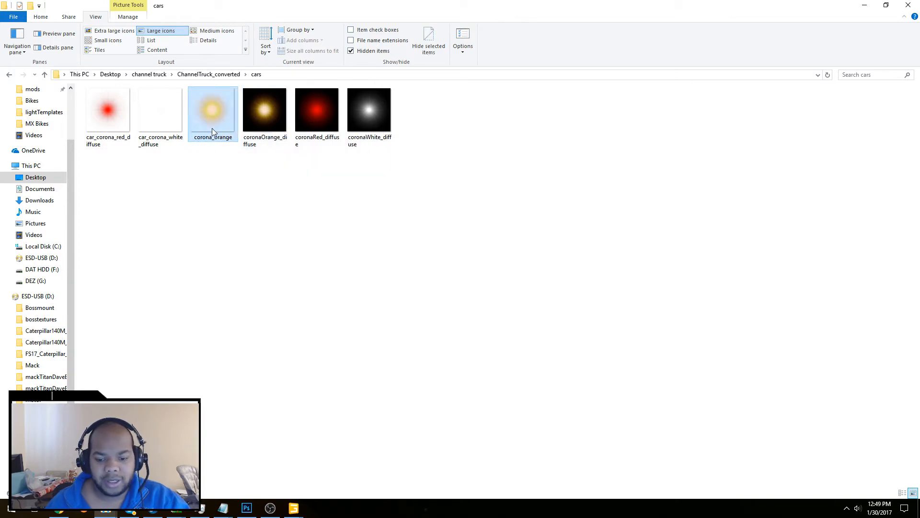
{"action": "key", "text": "Delete"}
- Rename the coronaOrange_diffuse texture in the cars folder as corona_orange
{"action": "right_click", "coordinate": [212, 129]}
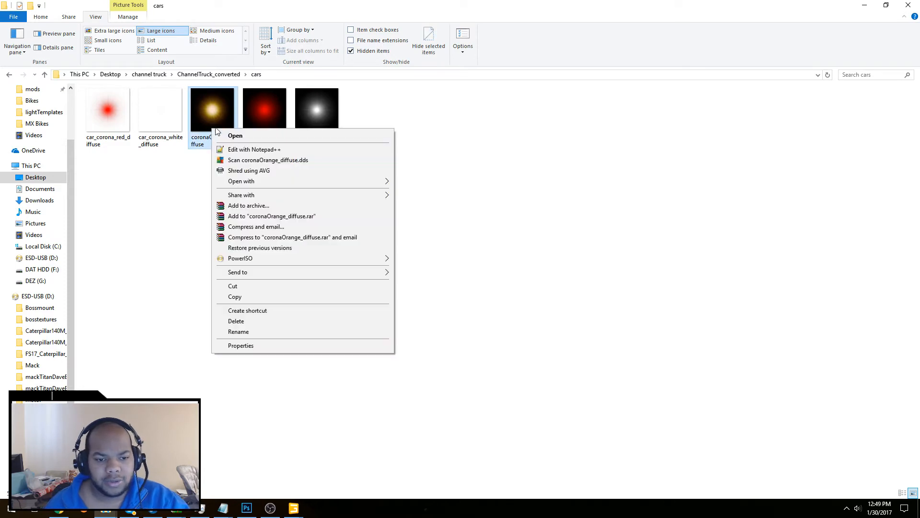
{"action": "left_click", "coordinate": [235, 332]}
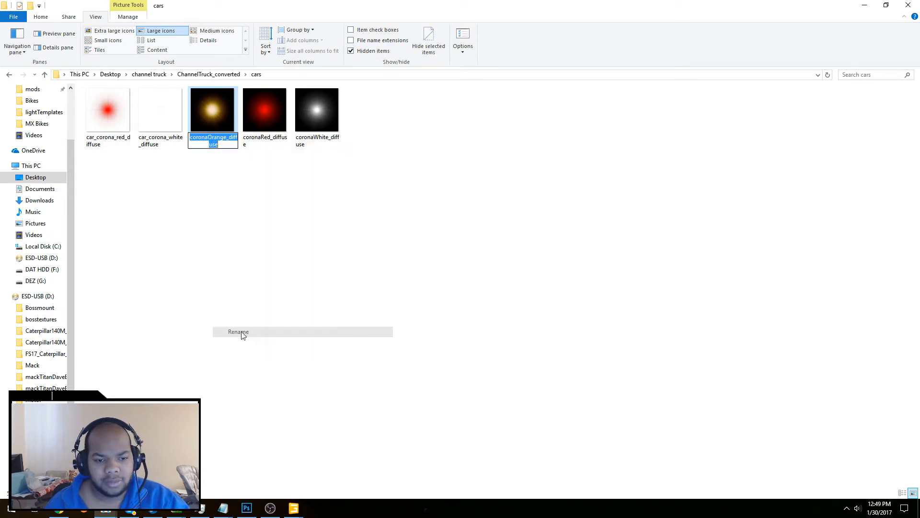
{"action": "type", "text": "corona_orange"}
{"action": "left_click", "coordinate": [263, 246]}
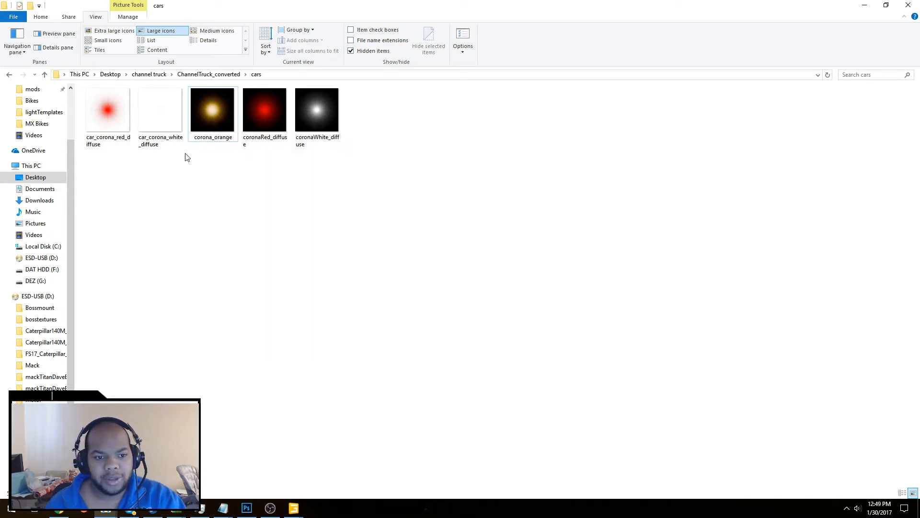
- Copy the file name of the old car_corona_white_diffuse texture and delete that texture from the cars folder
{"action": "left_click", "coordinate": [173, 130]}
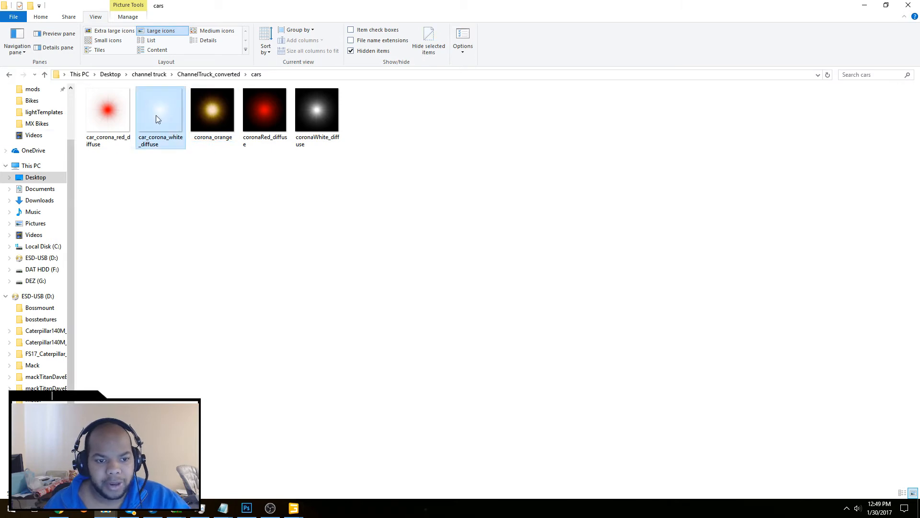
{"action": "right_click", "coordinate": [164, 150]}
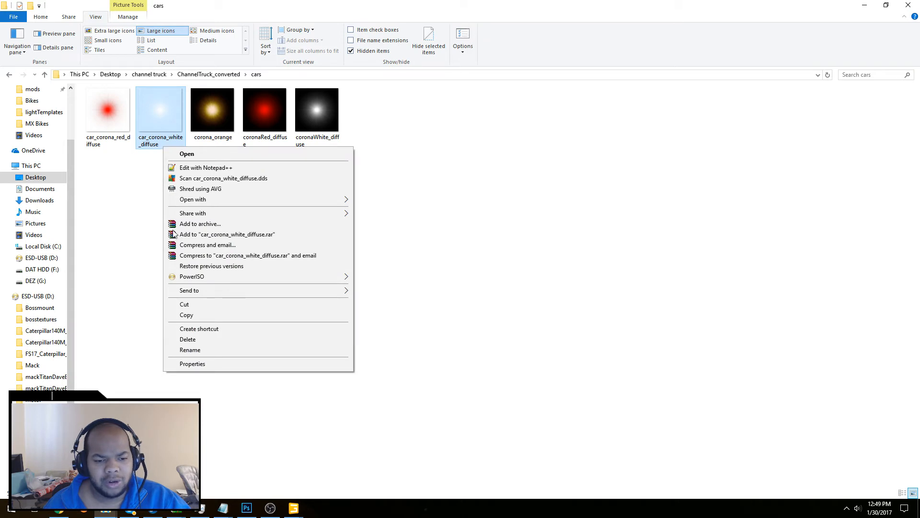
{"action": "left_click", "coordinate": [195, 353]}
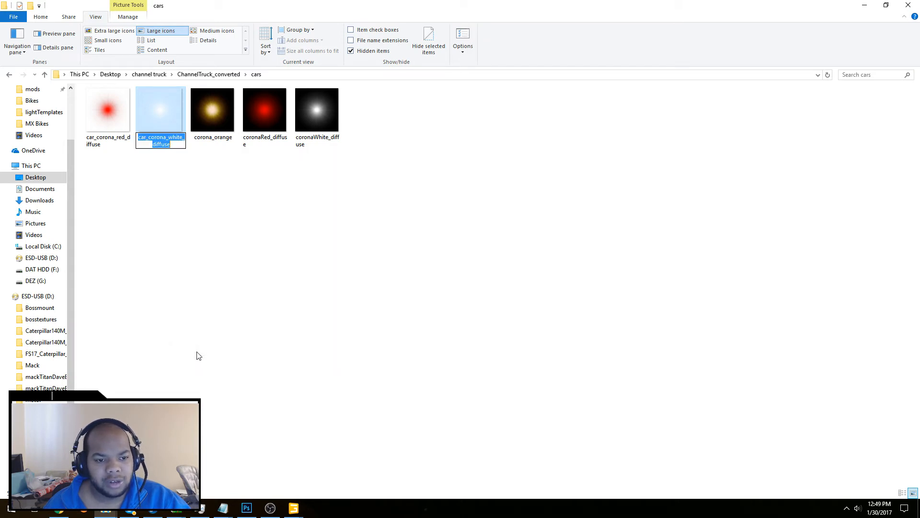
{"action": "left_click", "coordinate": [204, 316]}
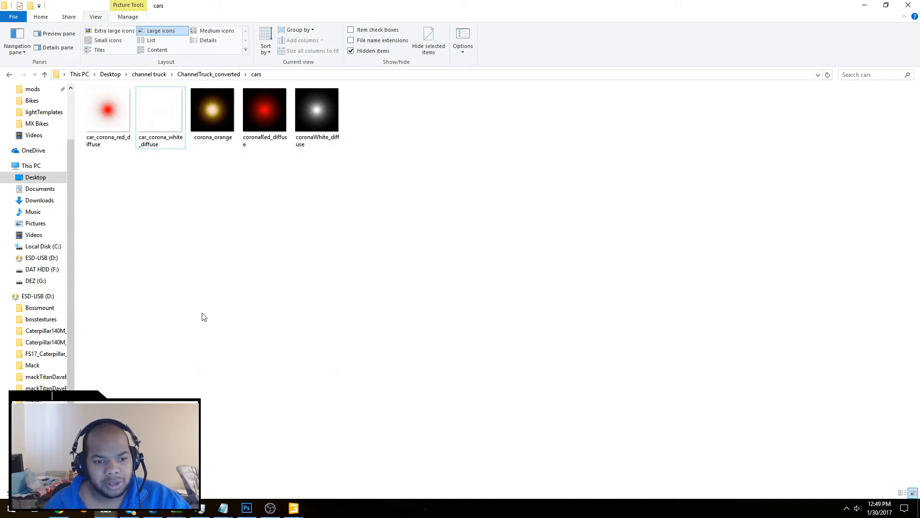
{"action": "left_click", "coordinate": [179, 135]}
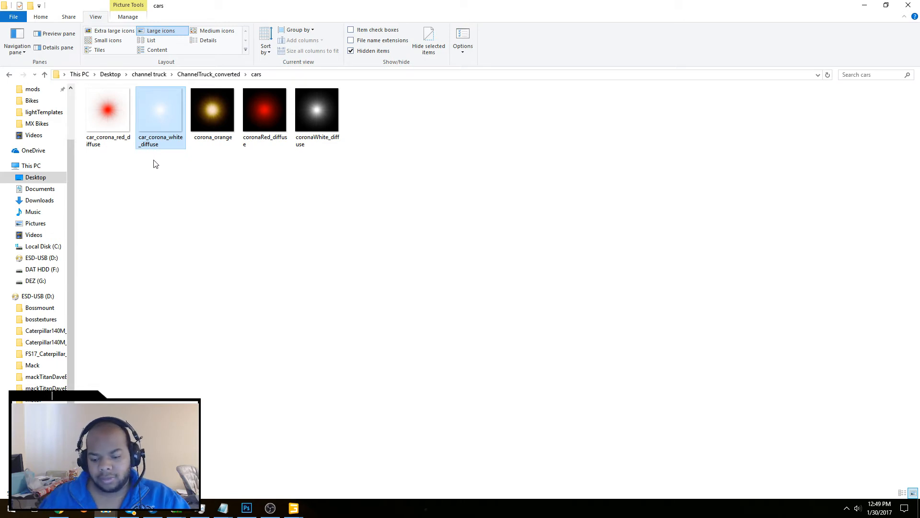
{"action": "key", "text": "Delete"}
- Rename the coronaWhite_diffuse texture in the cars folder as car_corona_white_diffuse
{"action": "left_click", "coordinate": [267, 133]}
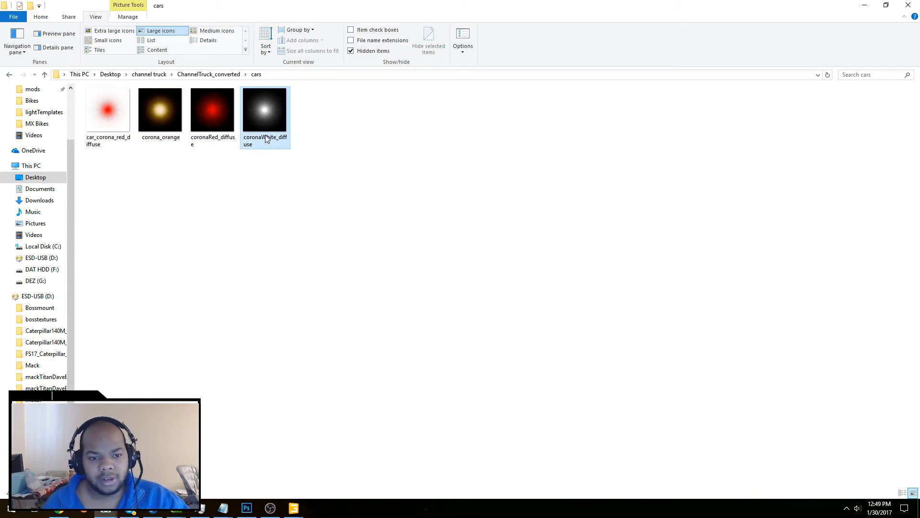
{"action": "right_click", "coordinate": [265, 135]}
{"action": "left_click", "coordinate": [341, 338]}
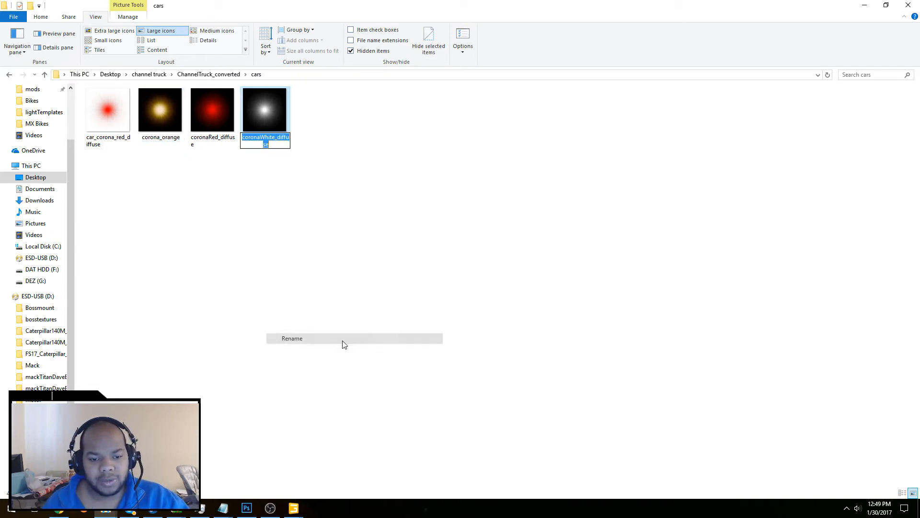
{"action": "key", "text": "ctrl+v"}
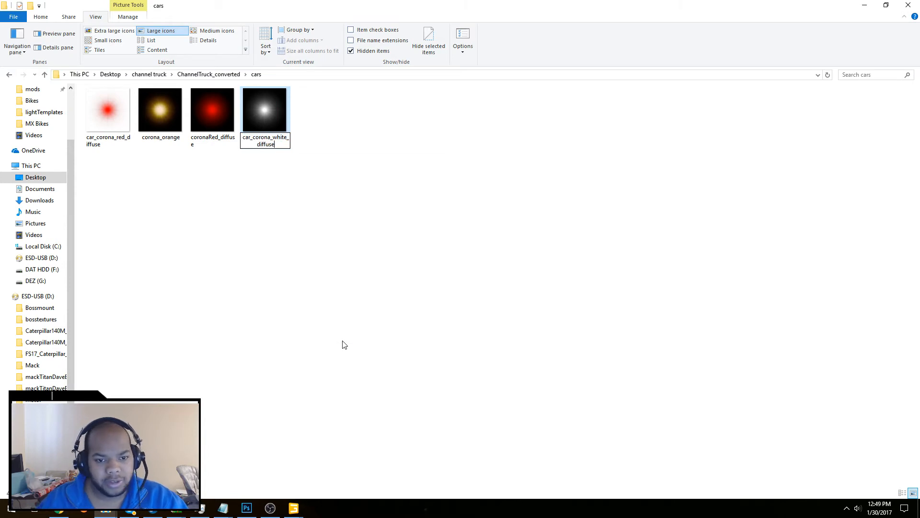
{"action": "key", "text": "Return"}
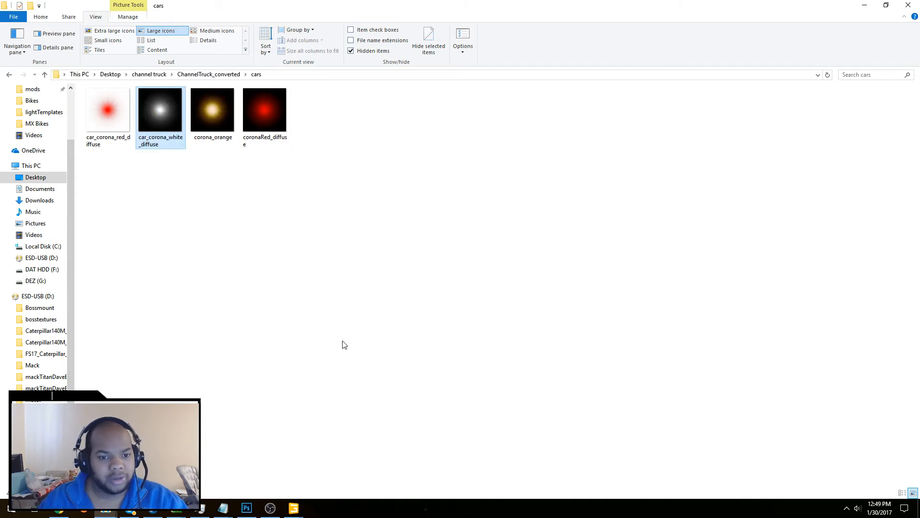
- Copy the file name of the old car_corona_red_diffuse texture and delete that texture from the cars folder
{"action": "left_click", "coordinate": [107, 144]}
{"action": "right_click", "coordinate": [107, 145]}
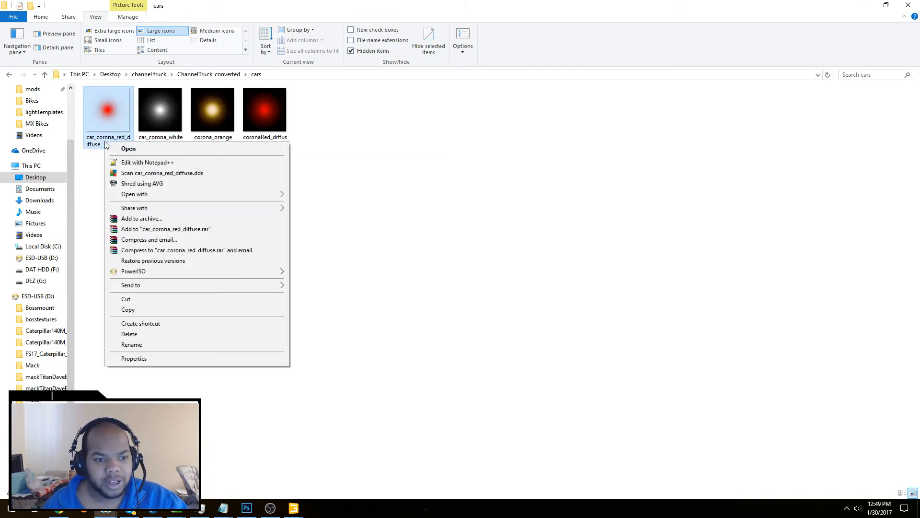
{"action": "left_click", "coordinate": [194, 346]}
{"action": "key", "text": "ctrl+c"}
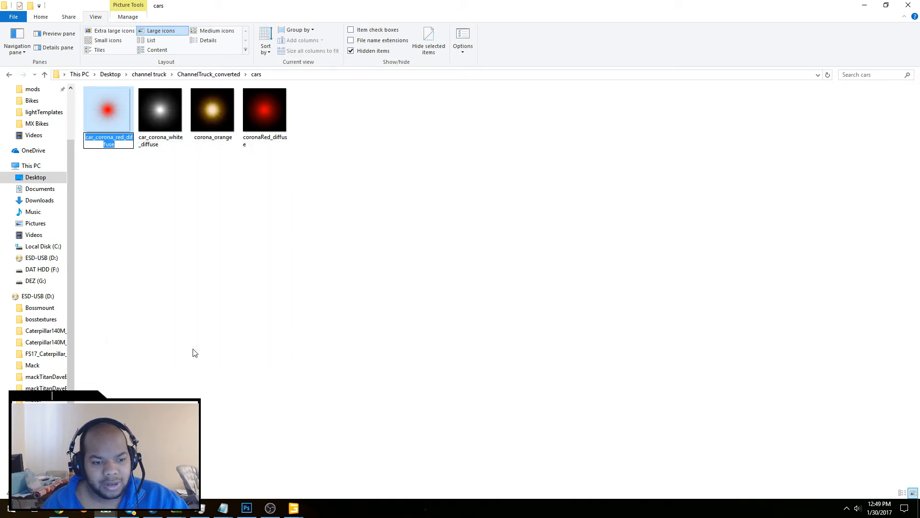
{"action": "left_click", "coordinate": [195, 351]}
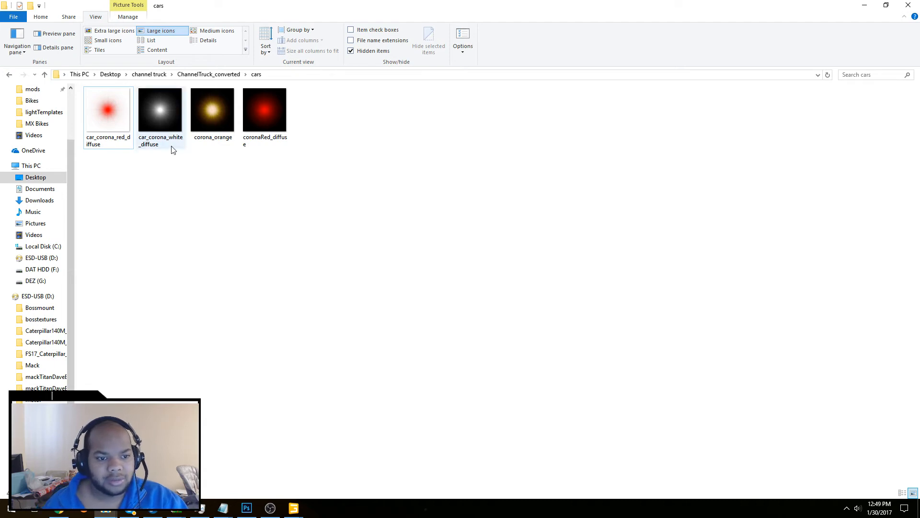
{"action": "left_click", "coordinate": [122, 146]}
{"action": "key", "text": "Delete"}
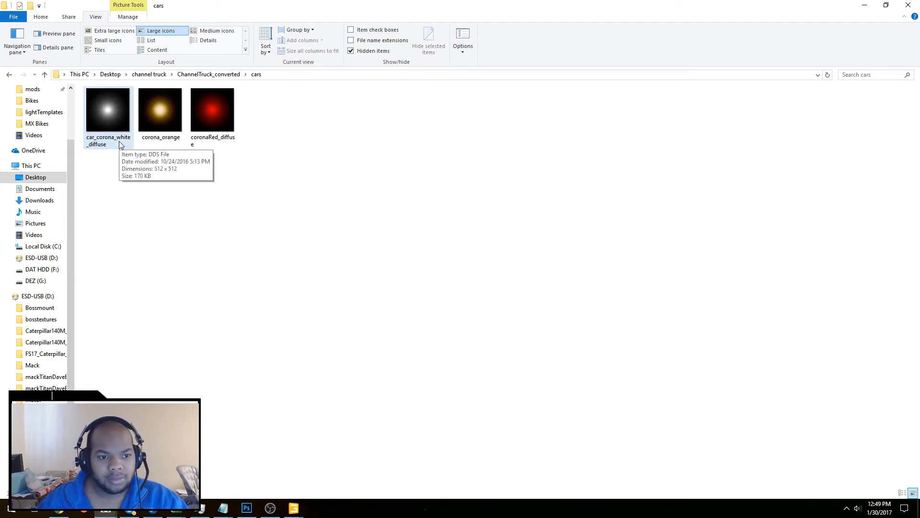
- Rename the coronaRed_diffuse texture in the cars folder as car_corona_red_diffuse
{"action": "right_click", "coordinate": [215, 144]}
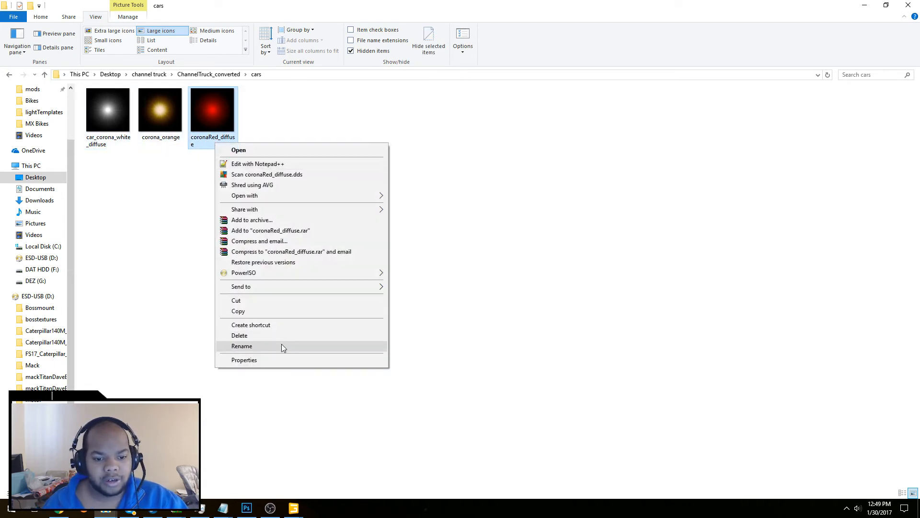
{"action": "left_click", "coordinate": [281, 345]}
{"action": "key", "text": "ctrl+v"}
{"action": "left_click", "coordinate": [281, 342]}
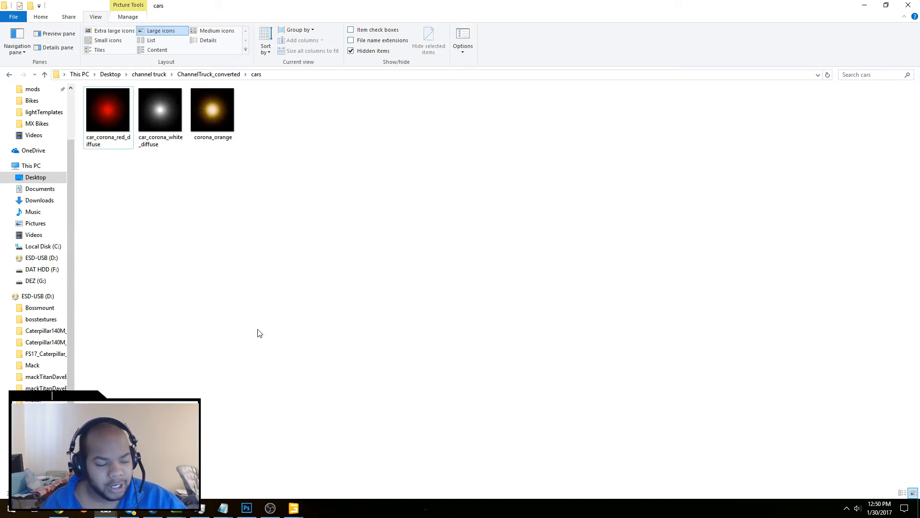
- Switch to the GIANTS Editor window with Sierra.i3d and close the Emissive Map Texture Viewer
{"action": "mouse_move", "coordinate": [294, 509]}
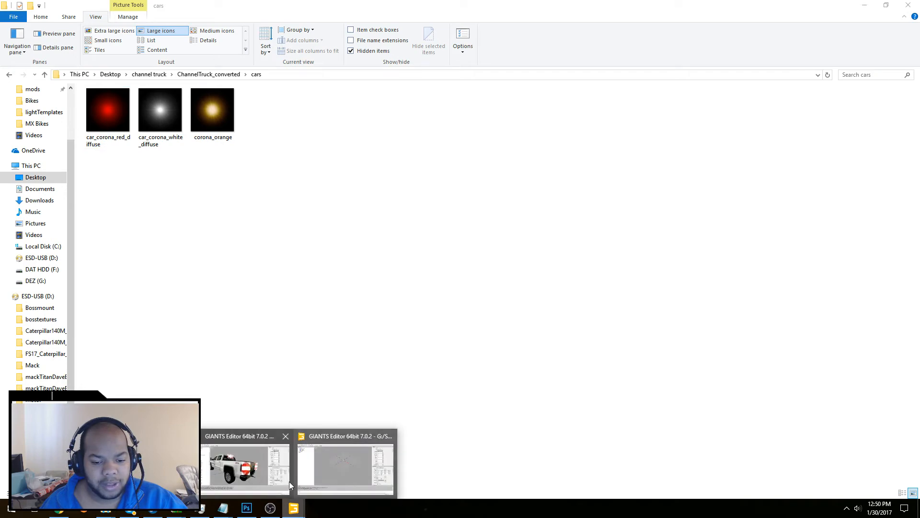
{"action": "left_click", "coordinate": [278, 482]}
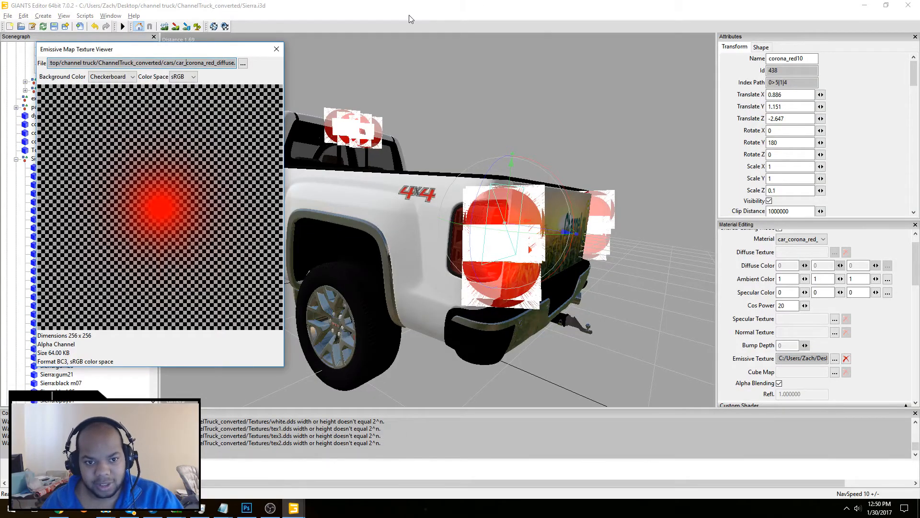
{"action": "left_click", "coordinate": [276, 49]}
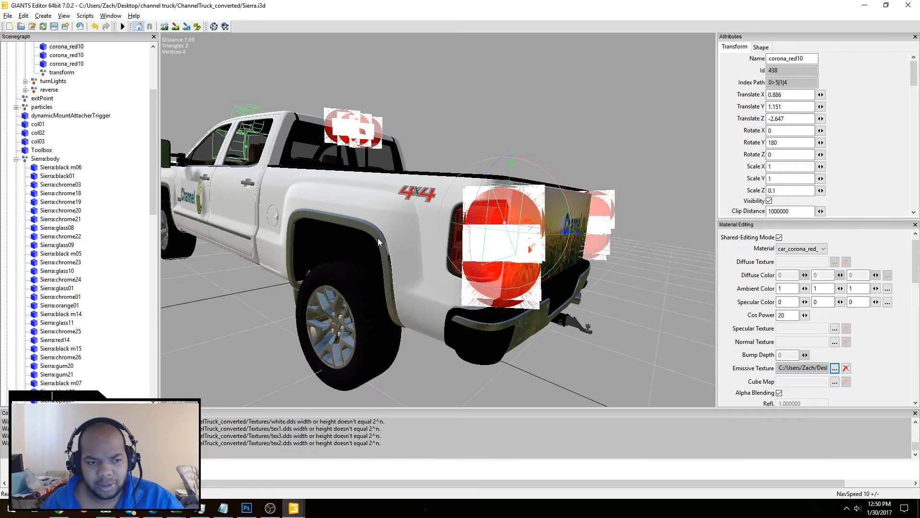
{"action": "left_click", "coordinate": [215, 28]}
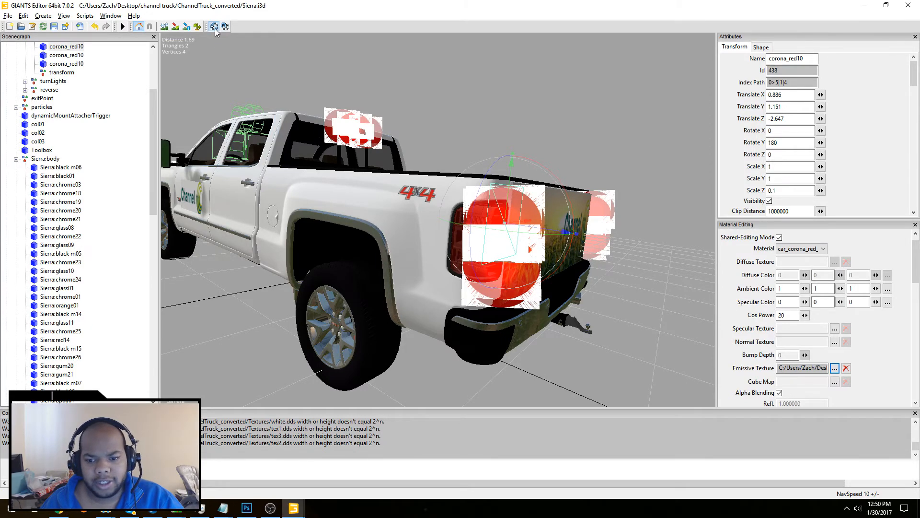
- Examine the truck's red rear light coronas from several angles and distances
{"action": "scroll", "coordinate": [283, 148], "scroll_direction": "down", "scroll_amount": 3}
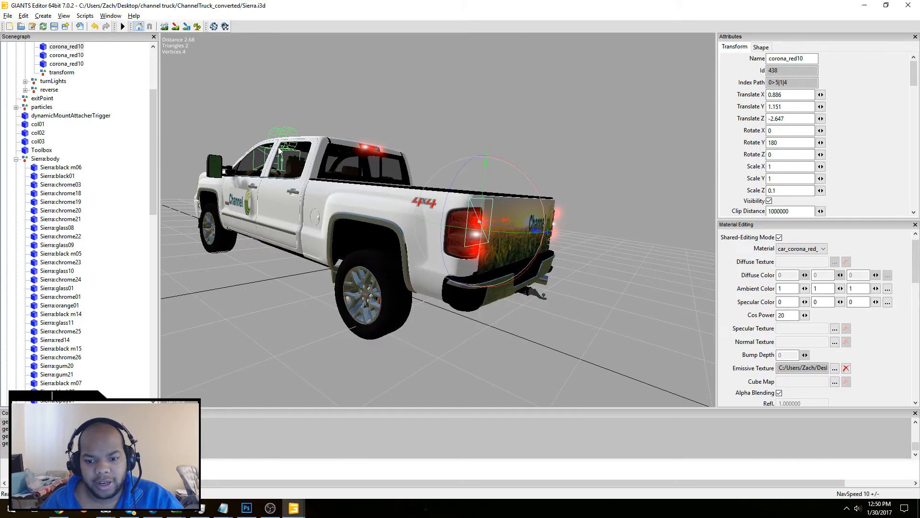
{"action": "middle_click_drag", "start_coordinate": [278, 147], "coordinate": [229, 136]}
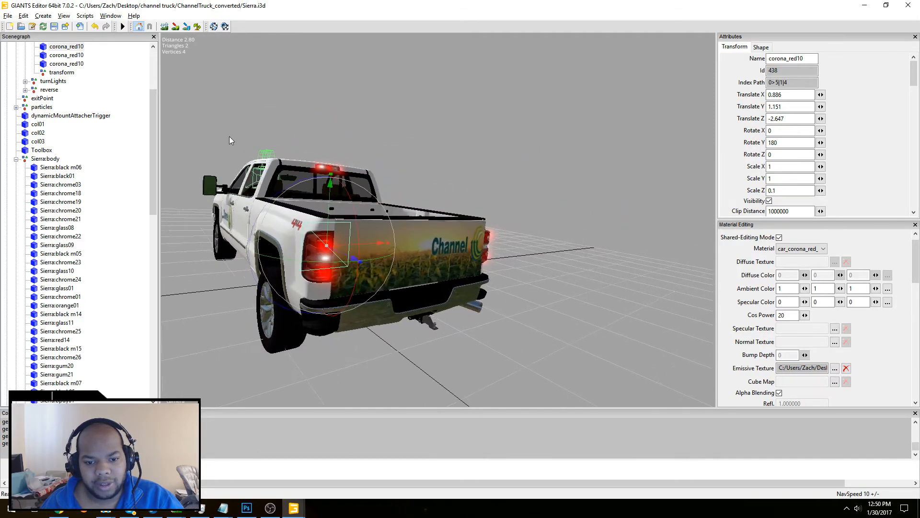
{"action": "scroll", "coordinate": [228, 128], "scroll_direction": "up", "scroll_amount": 6}
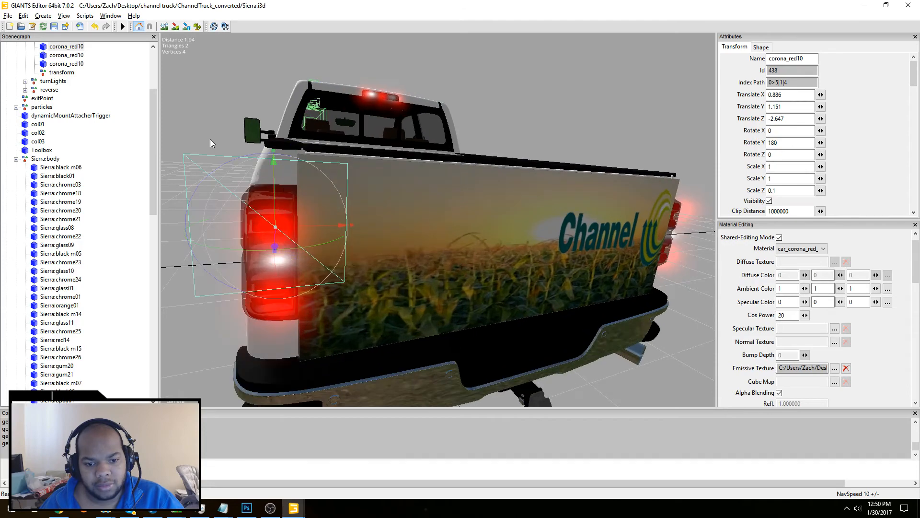
{"action": "scroll", "coordinate": [210, 139], "scroll_direction": "down", "scroll_amount": 7}
{"action": "middle_click_drag", "start_coordinate": [219, 151], "coordinate": [219, 163]}
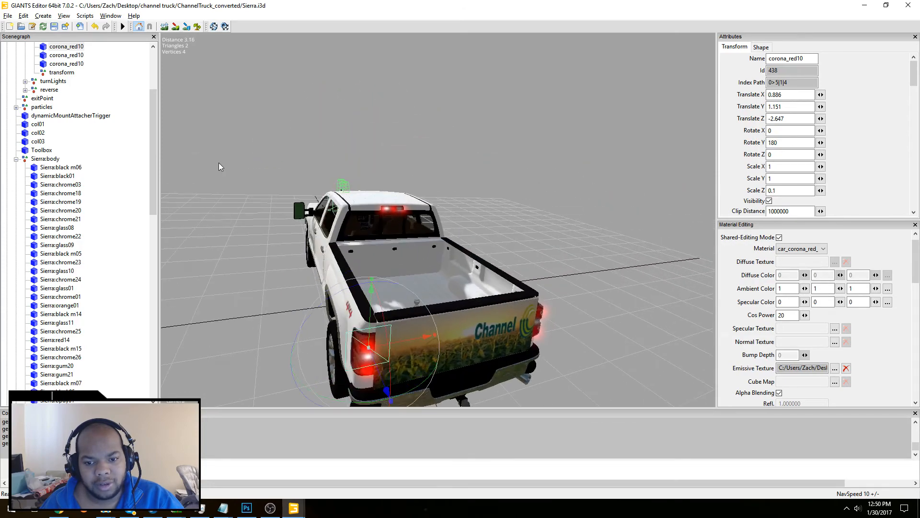
{"action": "left_click_drag", "start_coordinate": [219, 163], "coordinate": [255, 171], "text": "alt"}
{"action": "scroll", "coordinate": [217, 145], "scroll_direction": "up", "scroll_amount": 5}
{"action": "scroll", "coordinate": [219, 149], "scroll_direction": "down", "scroll_amount": 5}
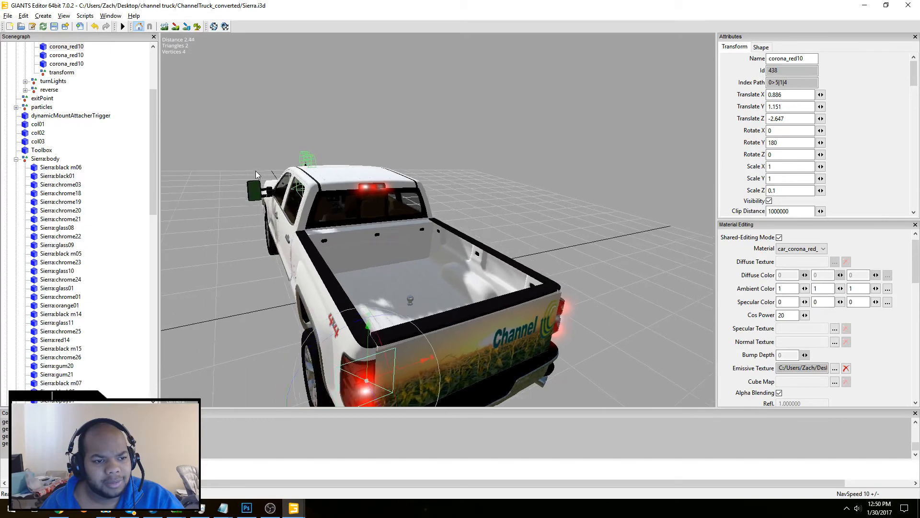
- Save the Sierra.i3d scene and minimize the editor to return to the cars folder
{"action": "left_click", "coordinate": [55, 27]}
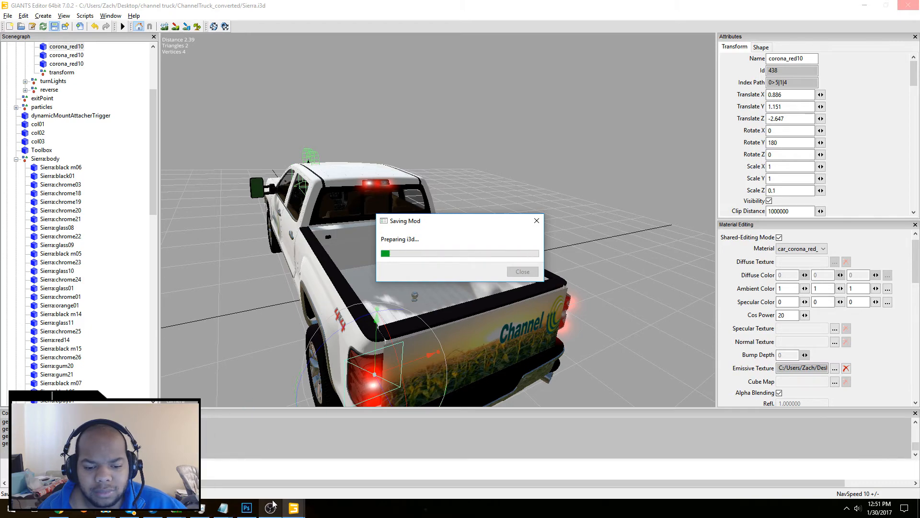
{"action": "mouse_move", "coordinate": [284, 512]}
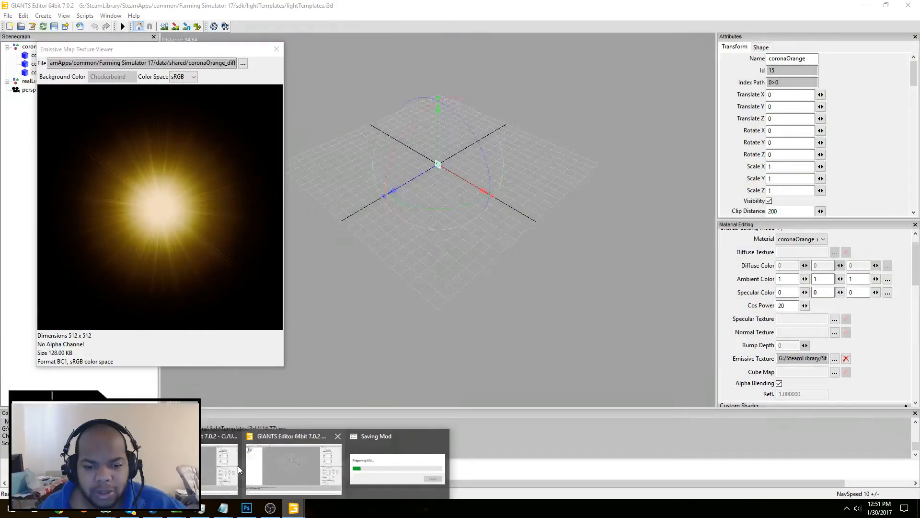
{"action": "left_click", "coordinate": [233, 465]}
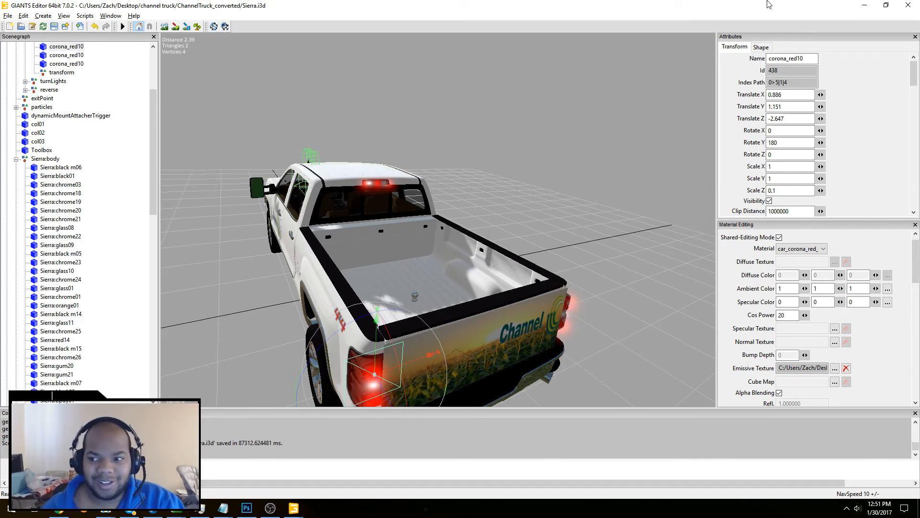
{"action": "left_click", "coordinate": [866, 6]}
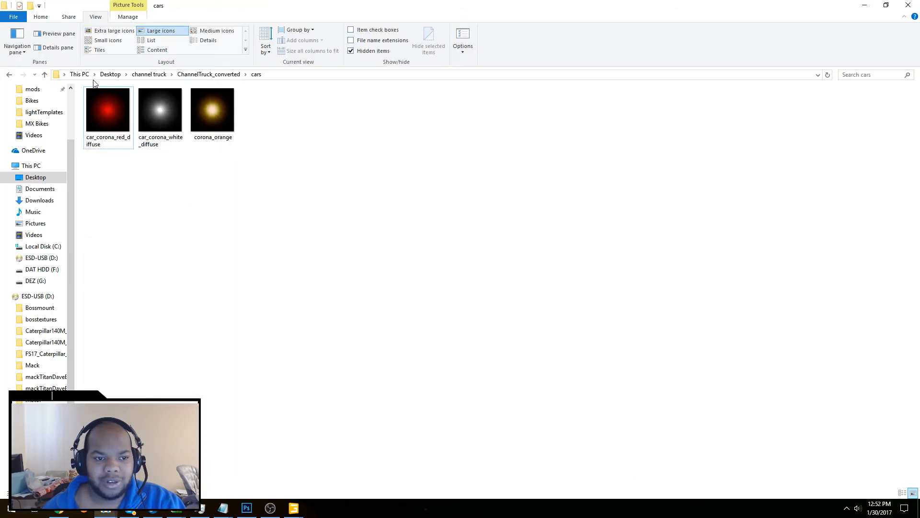
- Copy the ChannelTruck_converted folder from the channel truck folder into the FarmingSimulator2017 mods folder
{"action": "left_click", "coordinate": [158, 77]}
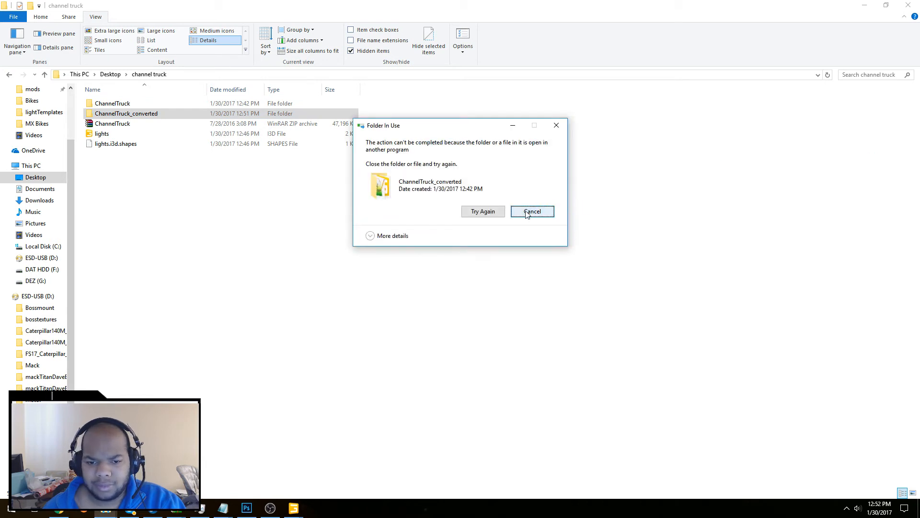
{"action": "left_click", "coordinate": [529, 213]}
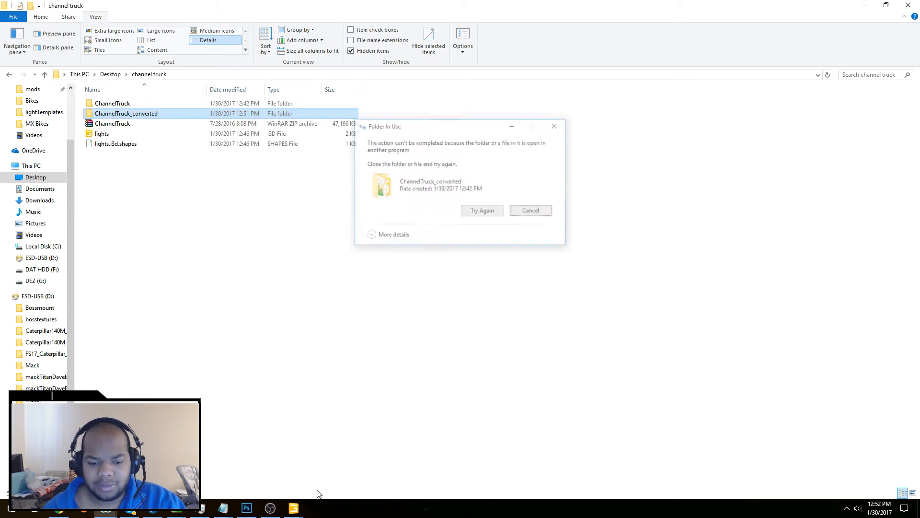
{"action": "right_click", "coordinate": [157, 113]}
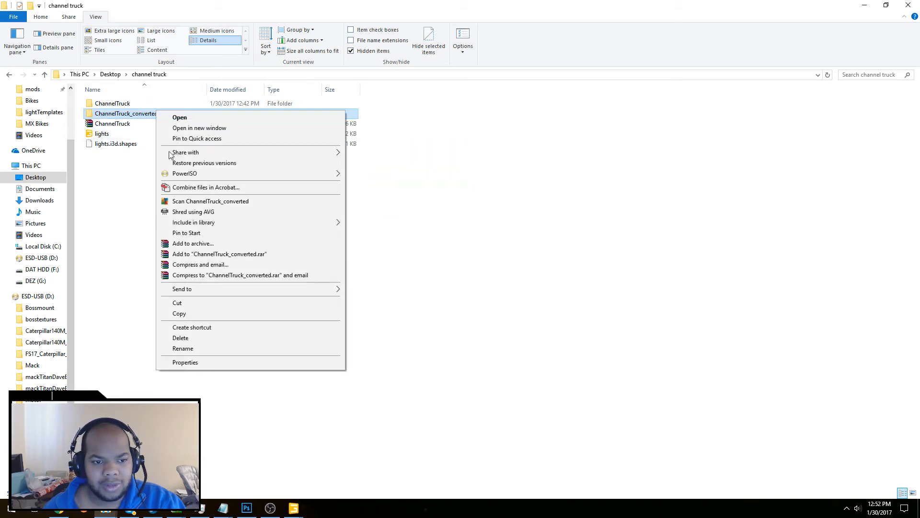
{"action": "left_click", "coordinate": [210, 316]}
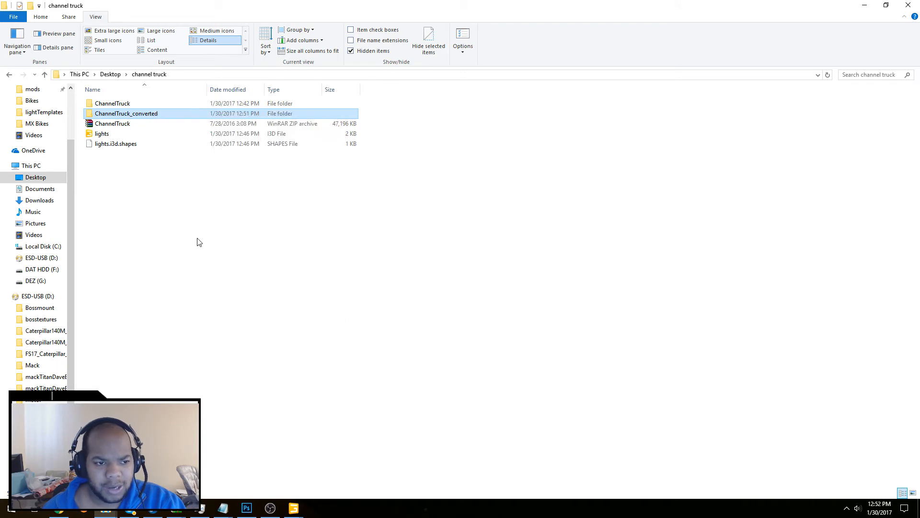
{"action": "left_click", "coordinate": [33, 91]}
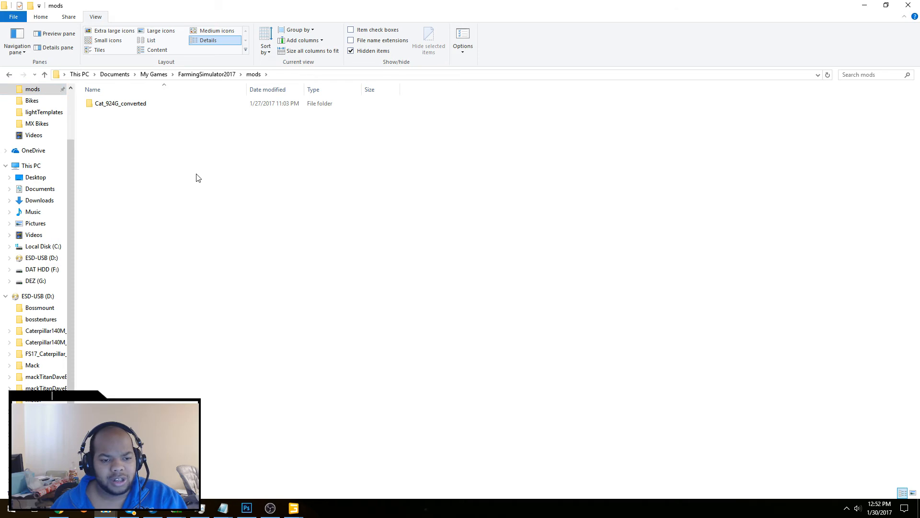
{"action": "right_click", "coordinate": [175, 192]}
{"action": "left_click", "coordinate": [209, 259]}
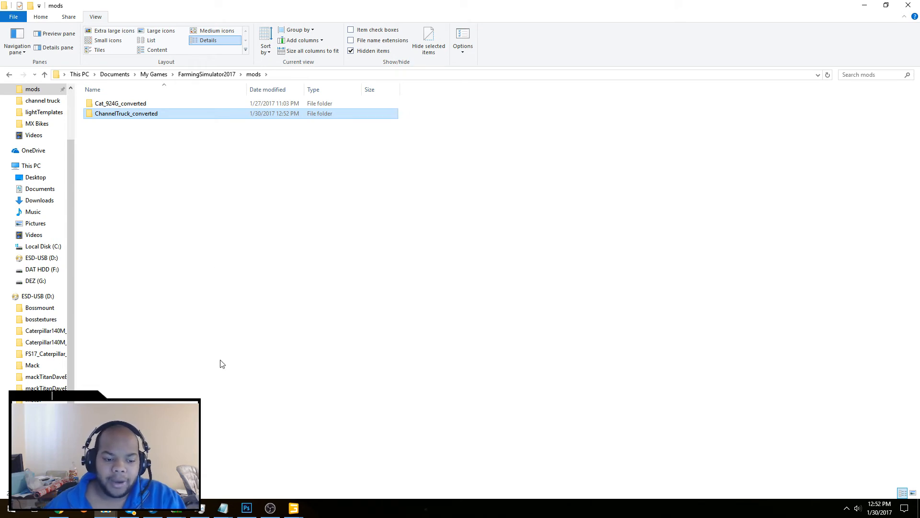
- Launch Farming Simulator 17 and skip the intro video to reach the main menu
{"action": "left_click", "coordinate": [152, 508]}
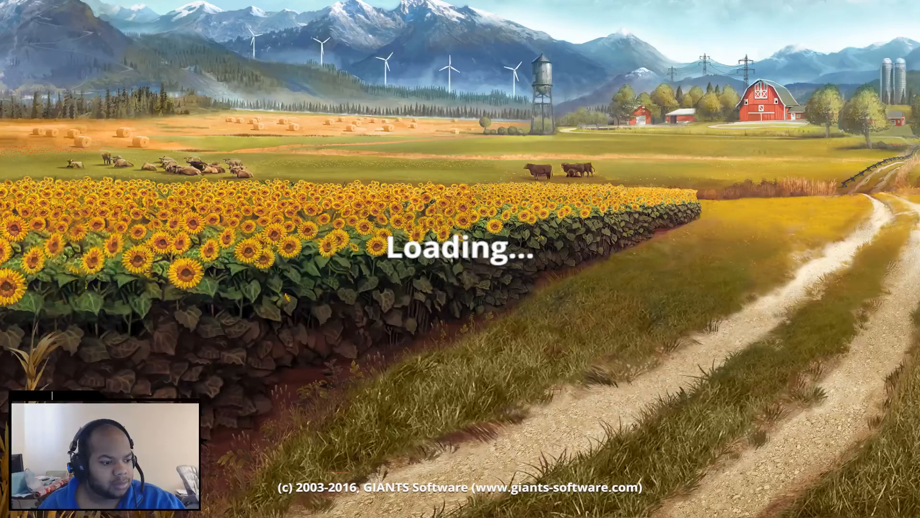
{"action": "key", "text": "alt+Tab"}
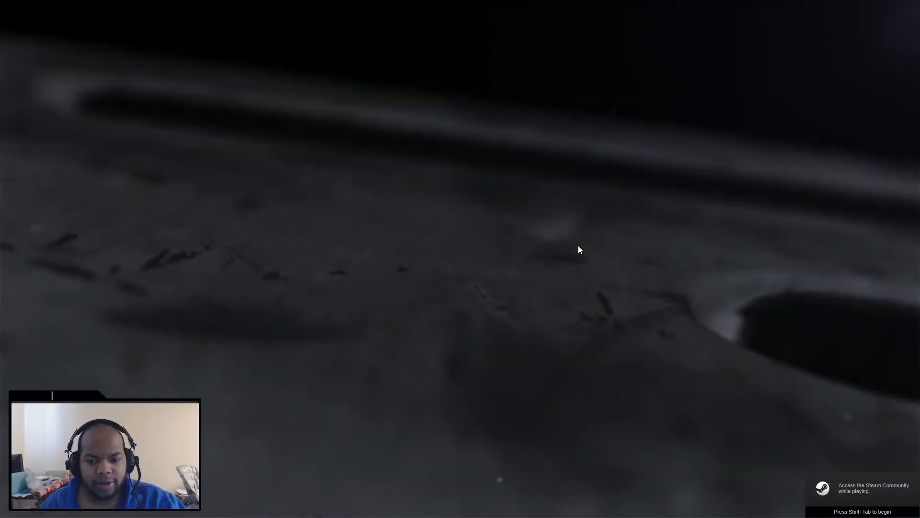
{"action": "left_click", "coordinate": [579, 245]}
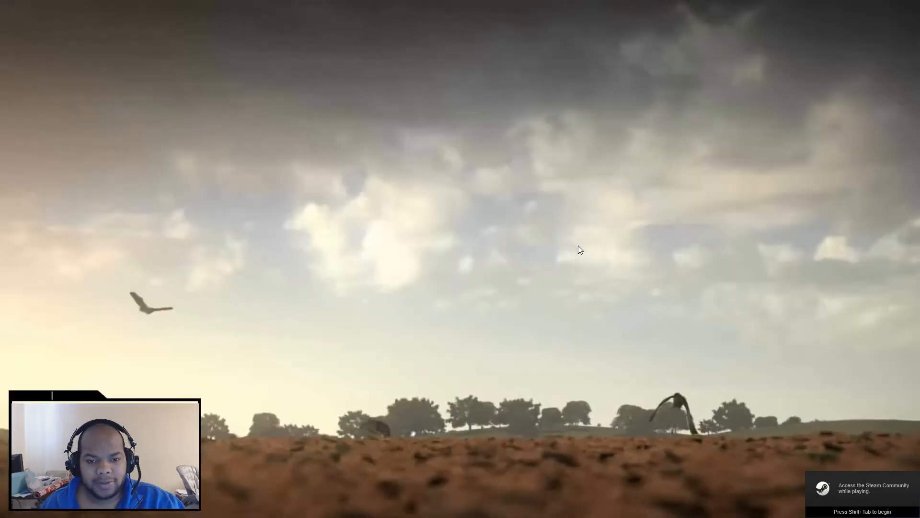
{"action": "left_click", "coordinate": [579, 245]}
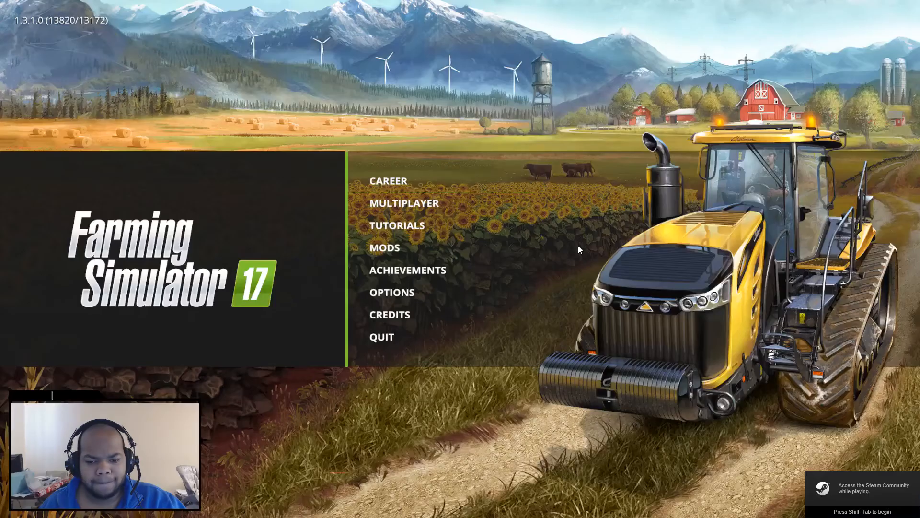
- Open Savegame 6 in career mode and continue despite the missing downloadable content
{"action": "left_click", "coordinate": [390, 180]}
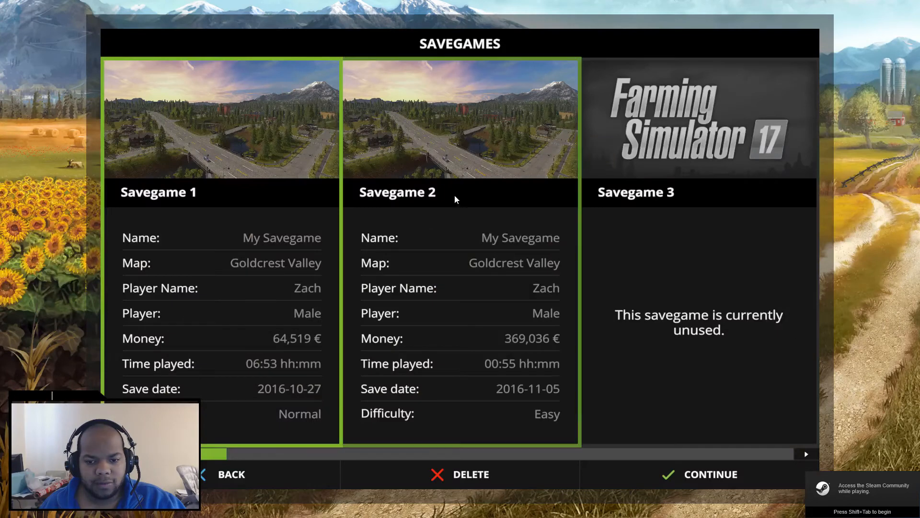
{"action": "scroll", "coordinate": [460, 211], "scroll_direction": "down", "scroll_amount": 1}
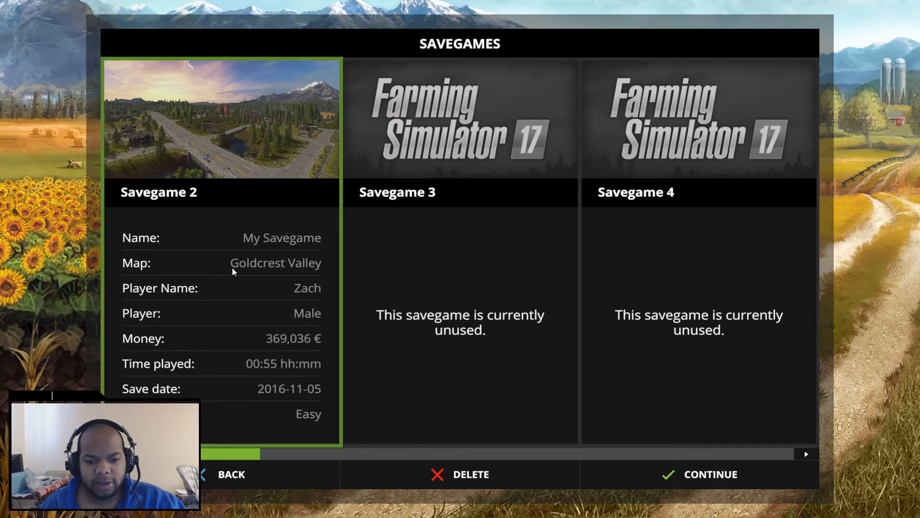
{"action": "scroll", "coordinate": [266, 262], "scroll_direction": "up", "scroll_amount": 1}
{"action": "scroll", "coordinate": [561, 309], "scroll_direction": "down", "scroll_amount": 8}
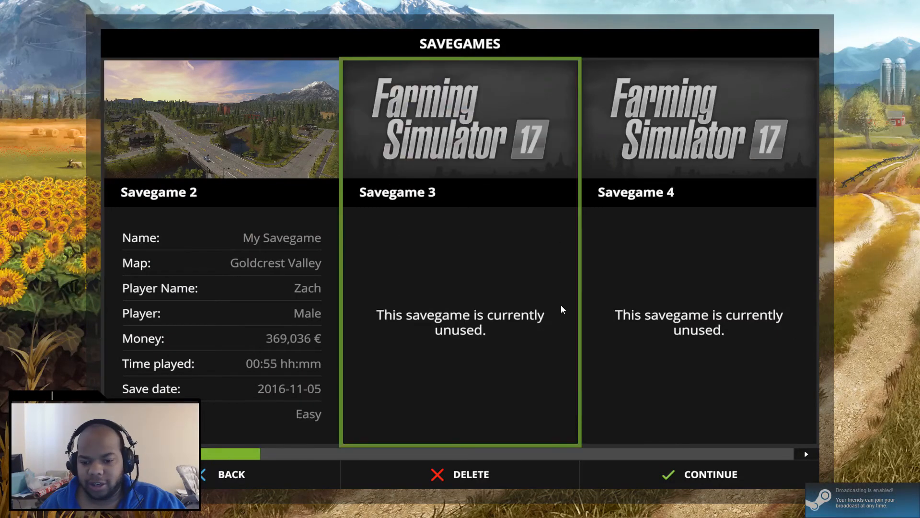
{"action": "scroll", "coordinate": [557, 310], "scroll_direction": "up", "scroll_amount": 4}
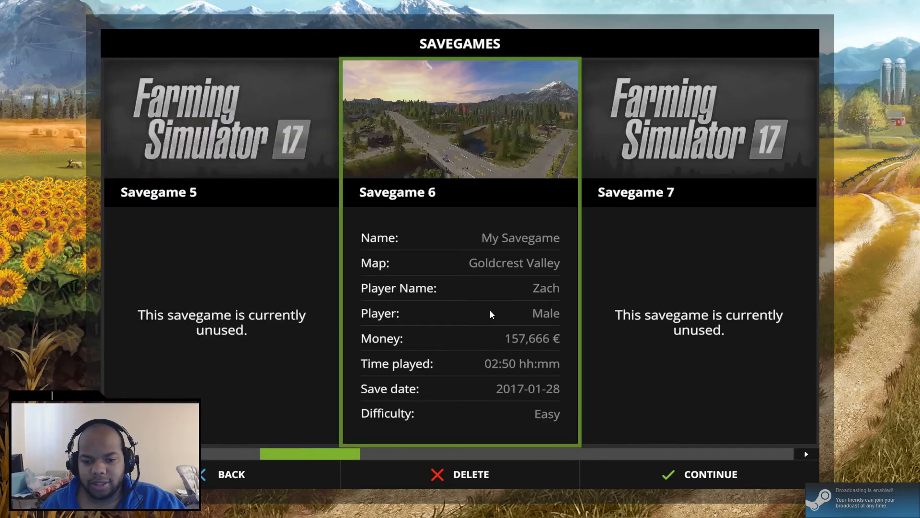
{"action": "left_click", "coordinate": [494, 312]}
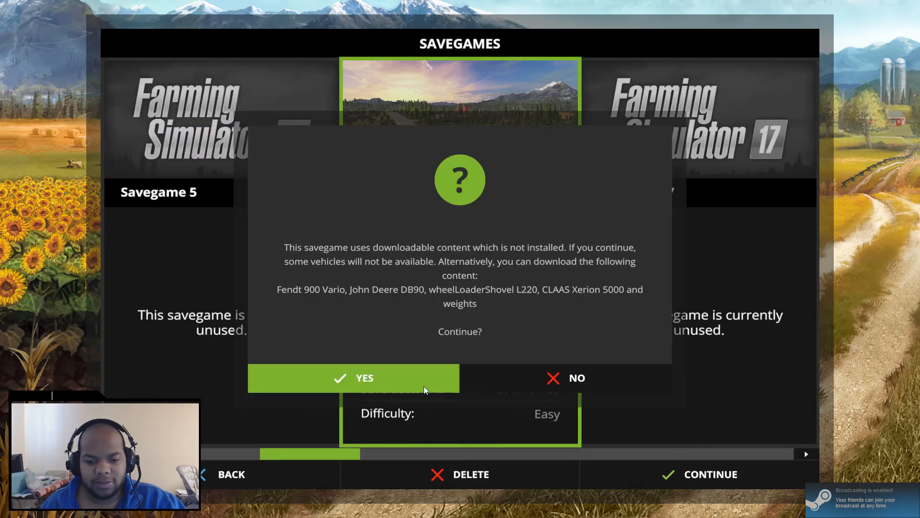
{"action": "left_click", "coordinate": [336, 384]}
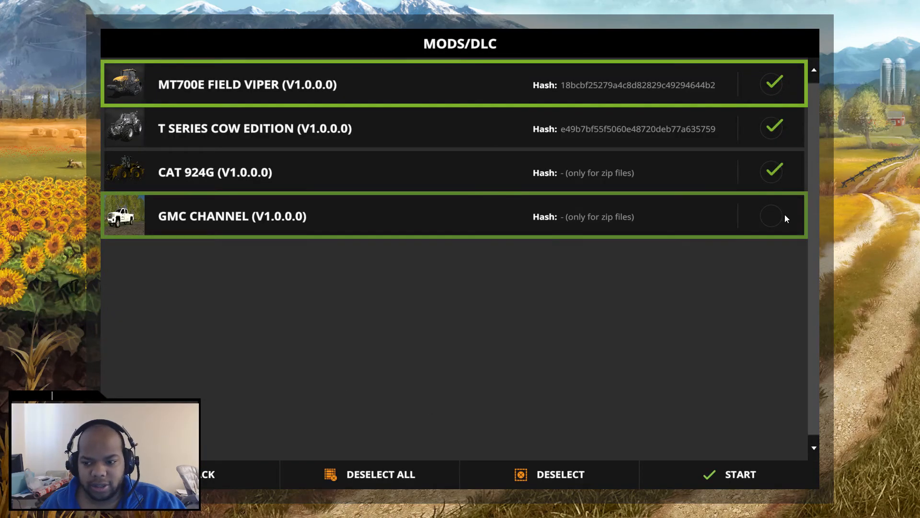
- Enable the GMC Channel mod for the savegame and start the Goldcrest Valley map
{"action": "double_click", "coordinate": [757, 217]}
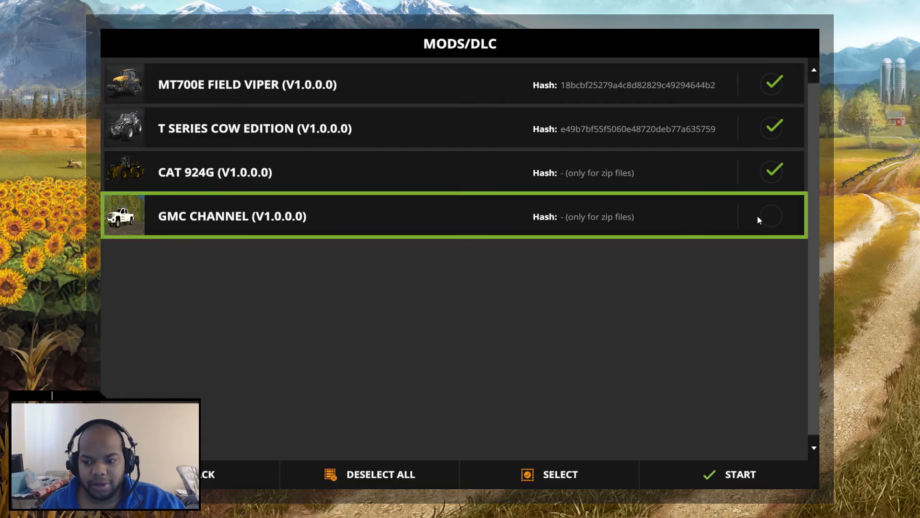
{"action": "left_click", "coordinate": [723, 479]}
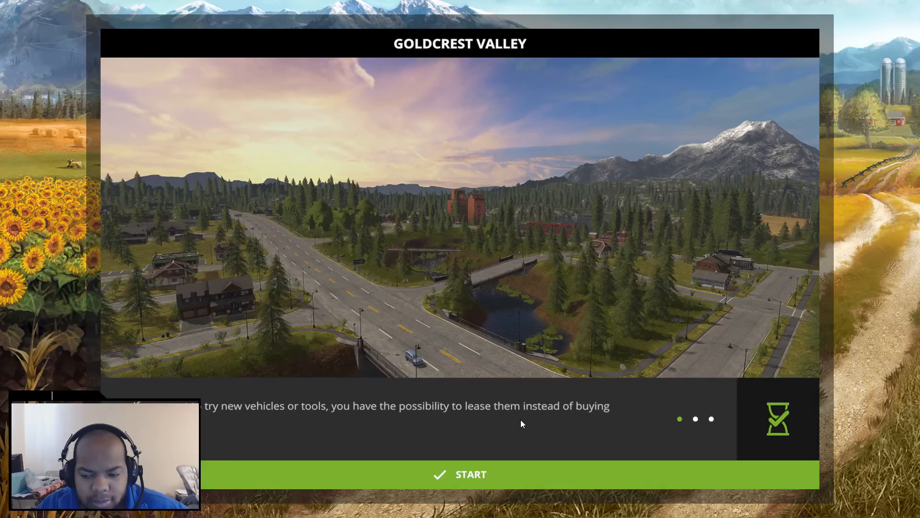
{"action": "left_click", "coordinate": [581, 487]}
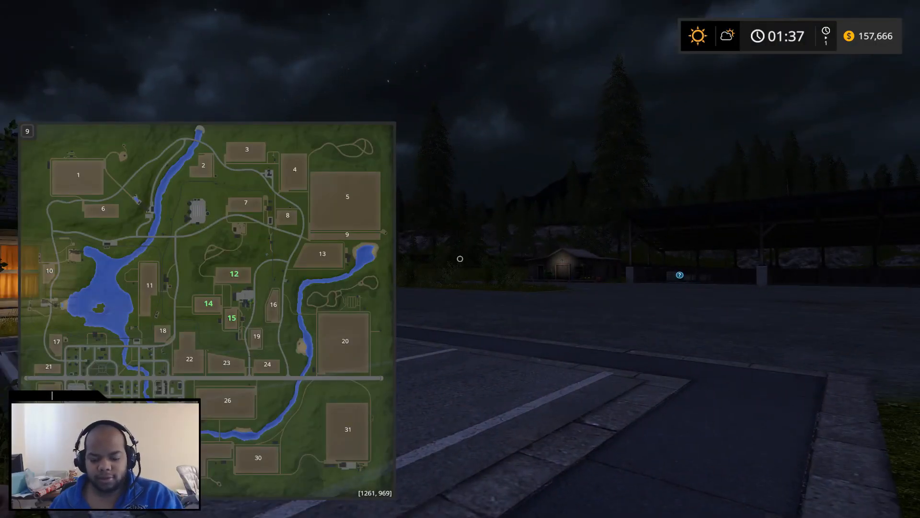
- Hide the map overlay and empty the developer console's log with the clear command
{"action": "key", "text": "9"}
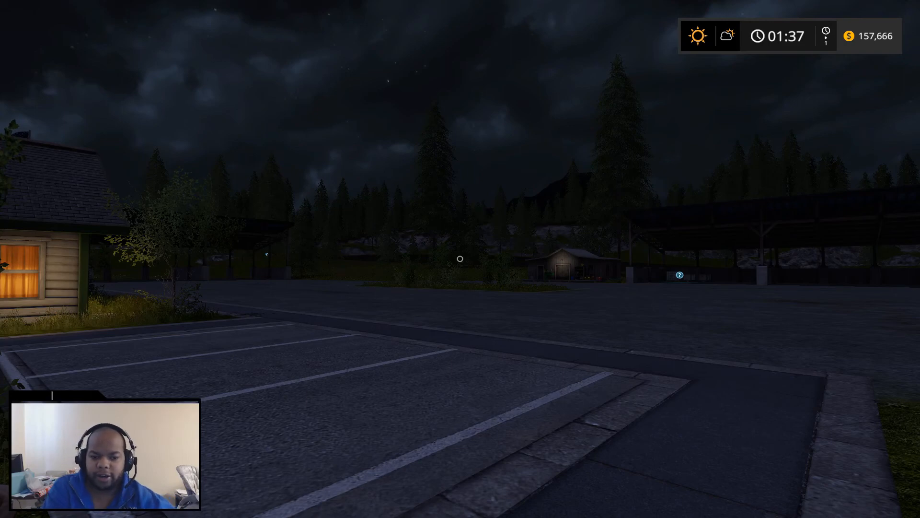
{"action": "key", "text": "grave"}
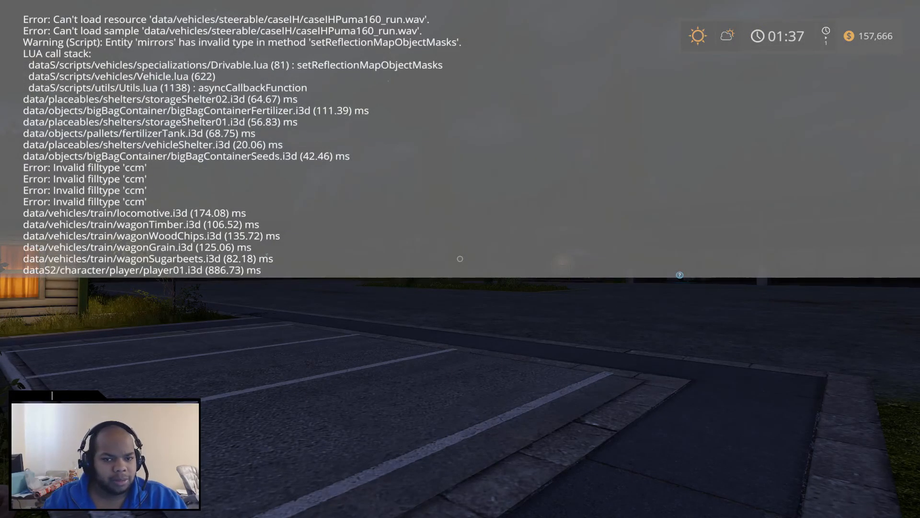
{"action": "key", "text": "grave"}
{"action": "type", "text": "1c"}
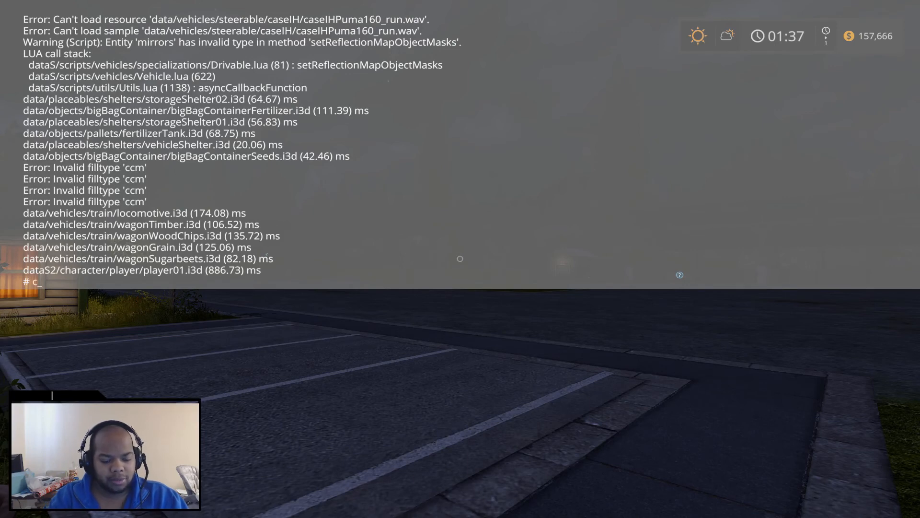
{"action": "type", "text": "lear"}
{"action": "key", "text": "Return"}
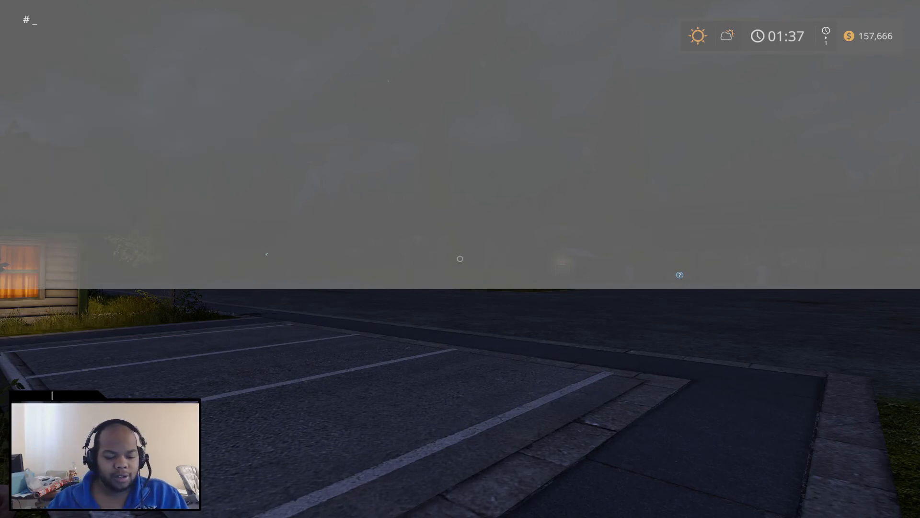
{"action": "key", "text": "grave"}
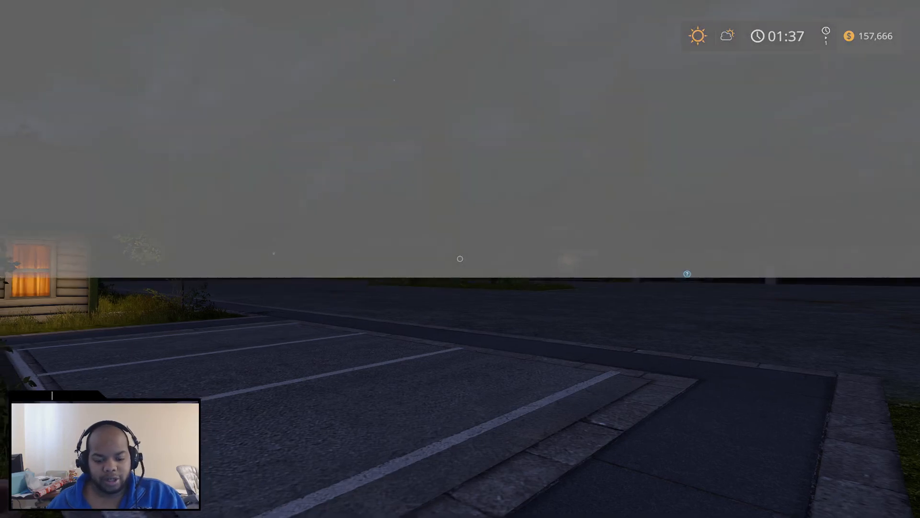
- Buy the GMC Channel pickup from the shop's Cars category and return to the game world
{"action": "key", "text": "p"}
{"action": "scroll", "coordinate": [498, 116], "scroll_direction": "down", "scroll_amount": 3}
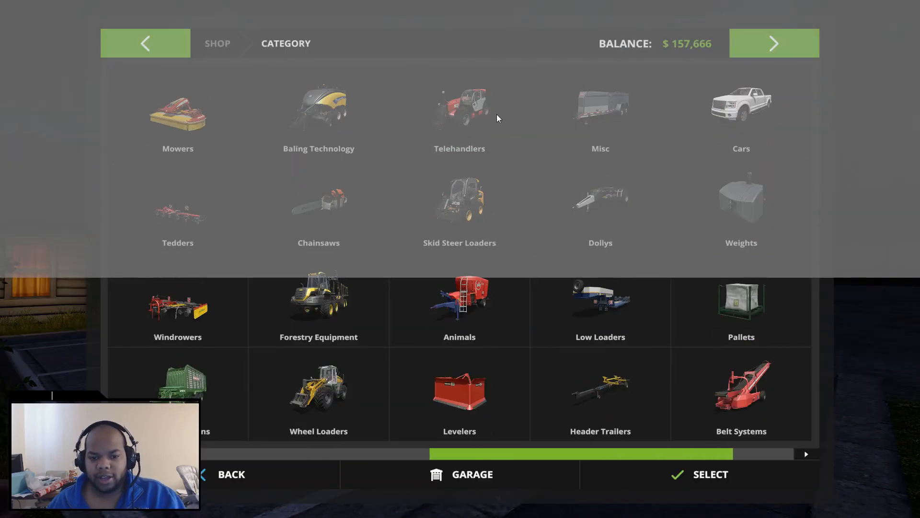
{"action": "left_click", "coordinate": [573, 113]}
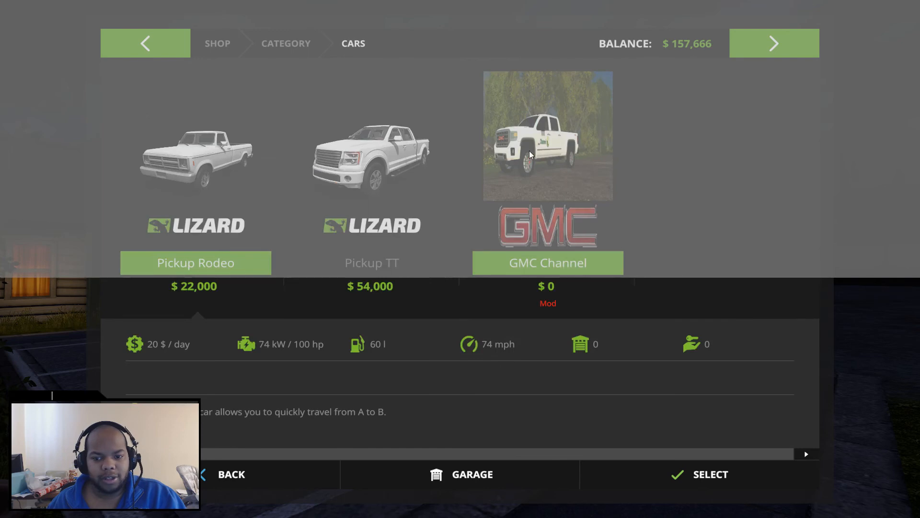
{"action": "left_click", "coordinate": [529, 216]}
{"action": "left_click", "coordinate": [733, 478]}
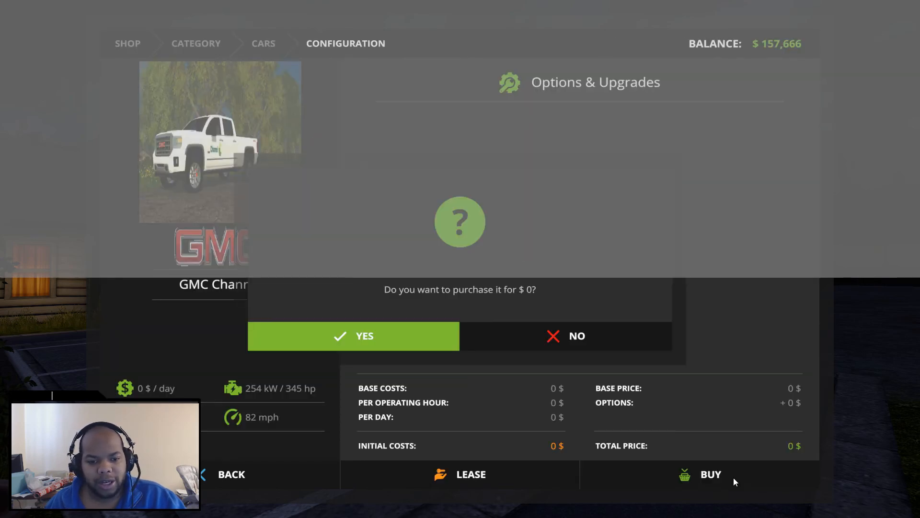
{"action": "left_click", "coordinate": [371, 335]}
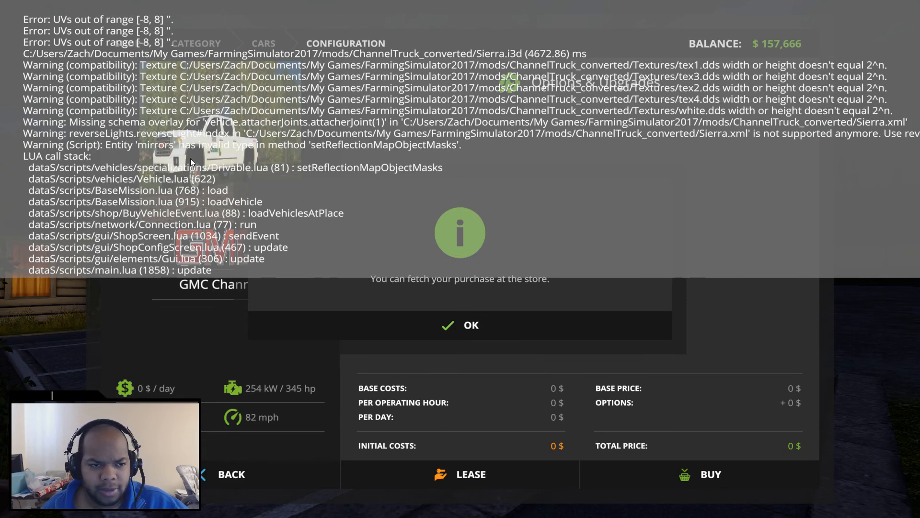
{"action": "left_click", "coordinate": [352, 334]}
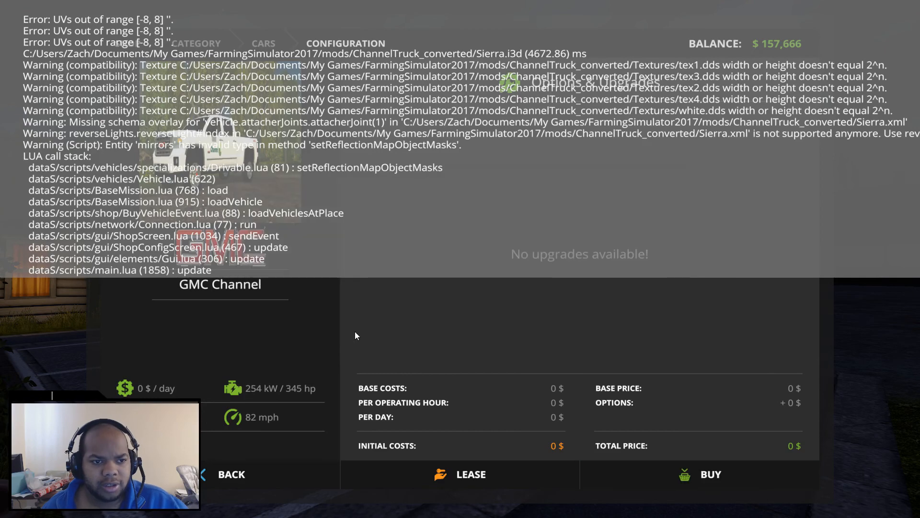
{"action": "key", "text": "Escape"}
{"action": "key", "text": "Escape"}
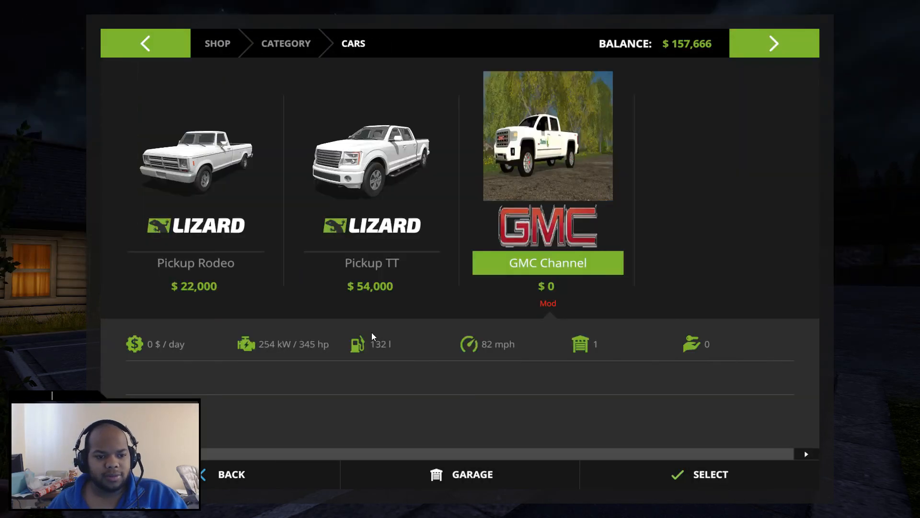
{"action": "key", "text": "Escape"}
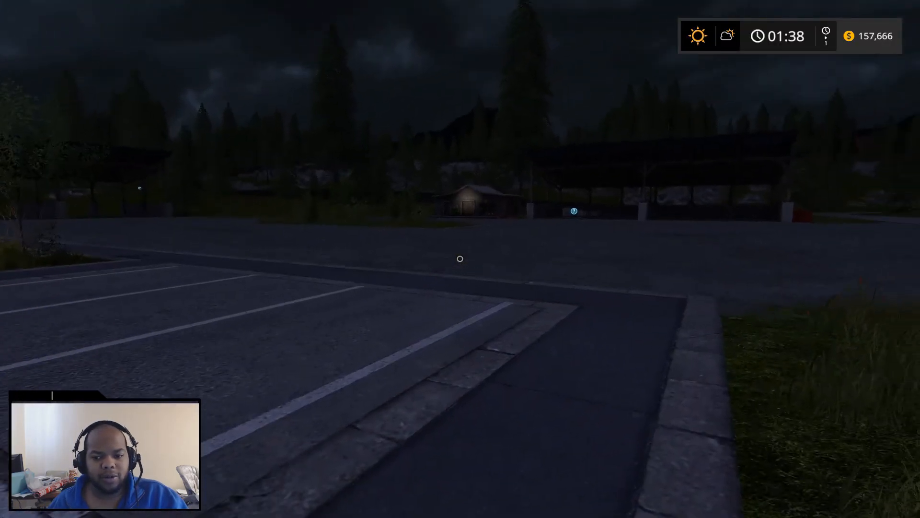
- Switch to the purchased GMC Channel pickup at the dealership, test its lights and get out
{"action": "key", "text": "Tab"}
{"action": "key", "text": "Tab"}
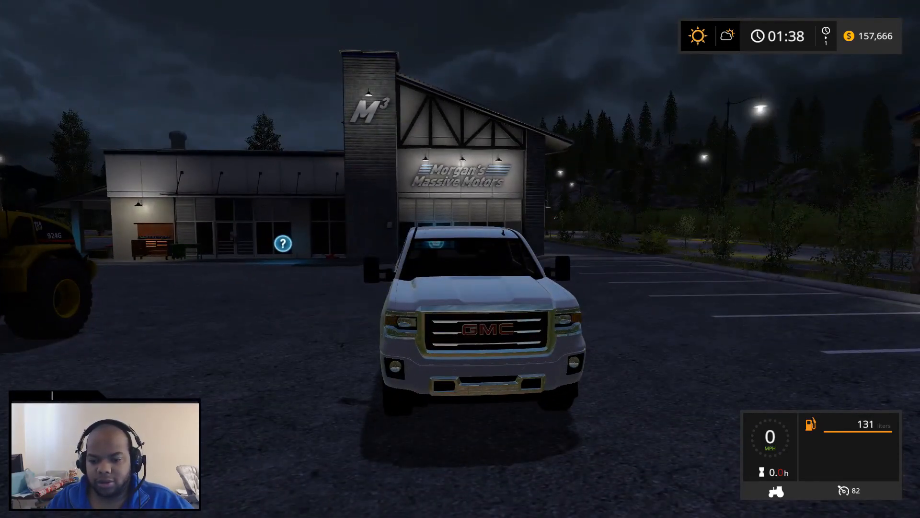
{"action": "key", "text": "l"}
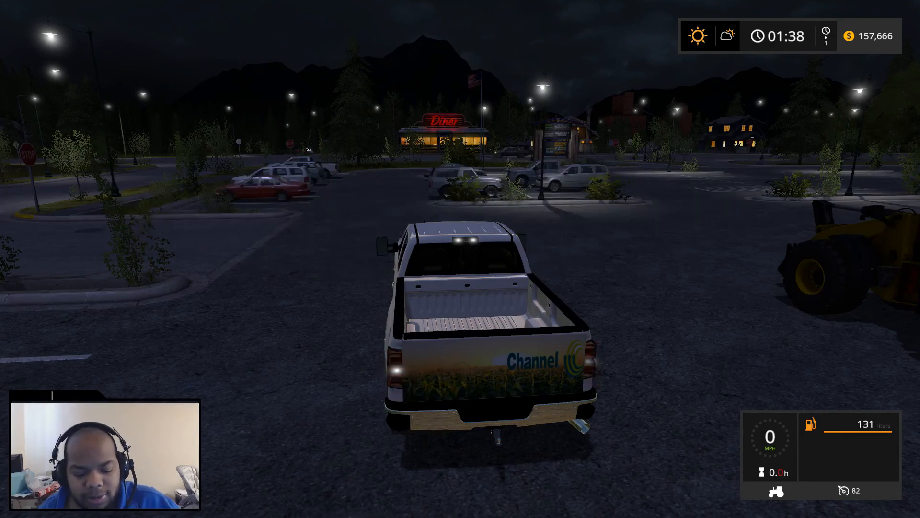
{"action": "key", "text": "e"}
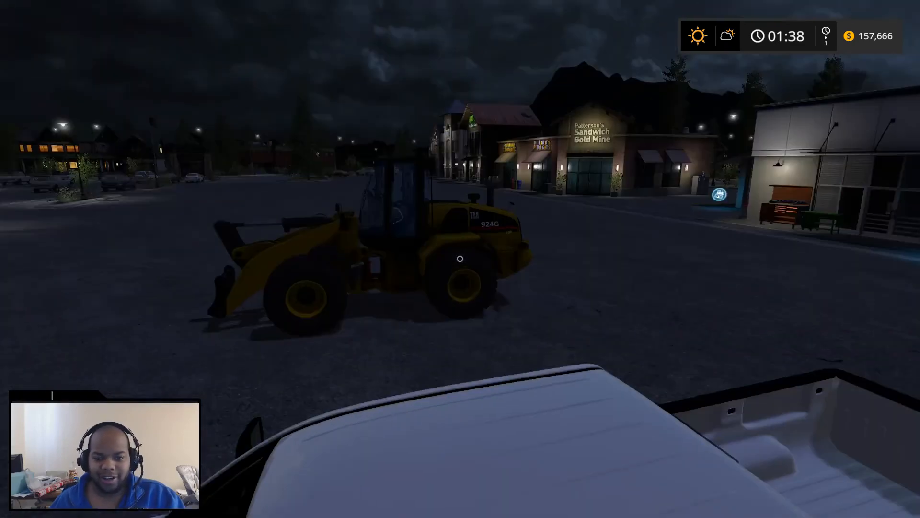
- Walk around the Cat 924G wheel loader parked beside the pickup and examine its model from every side
{"action": "key", "text": "w"}
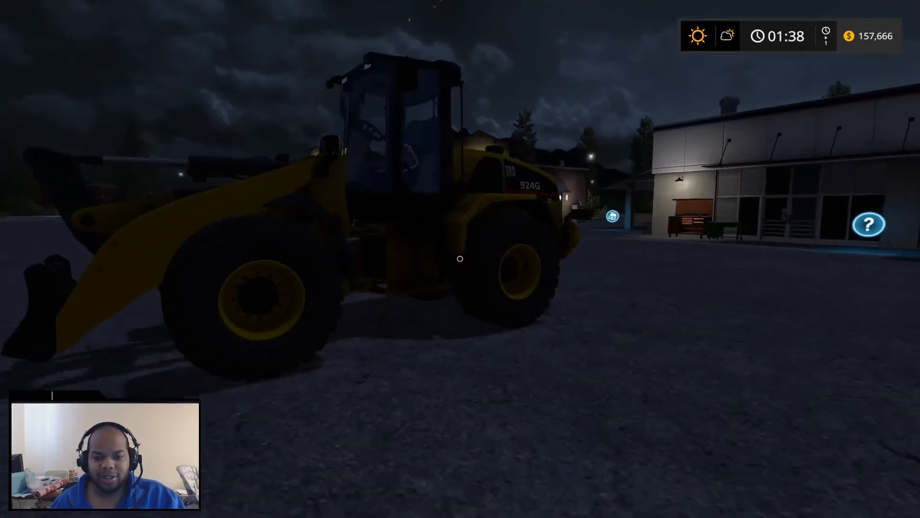
{"action": "key", "text": "a"}
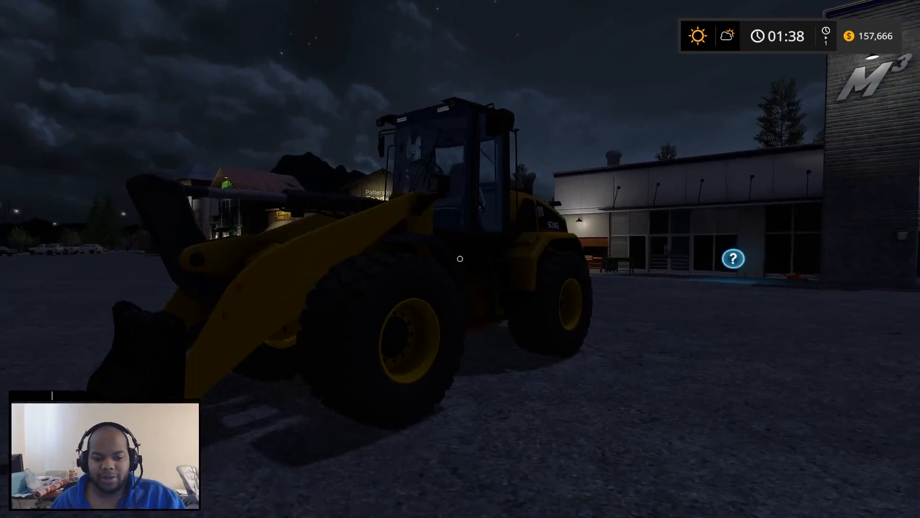
{"action": "key", "text": "d"}
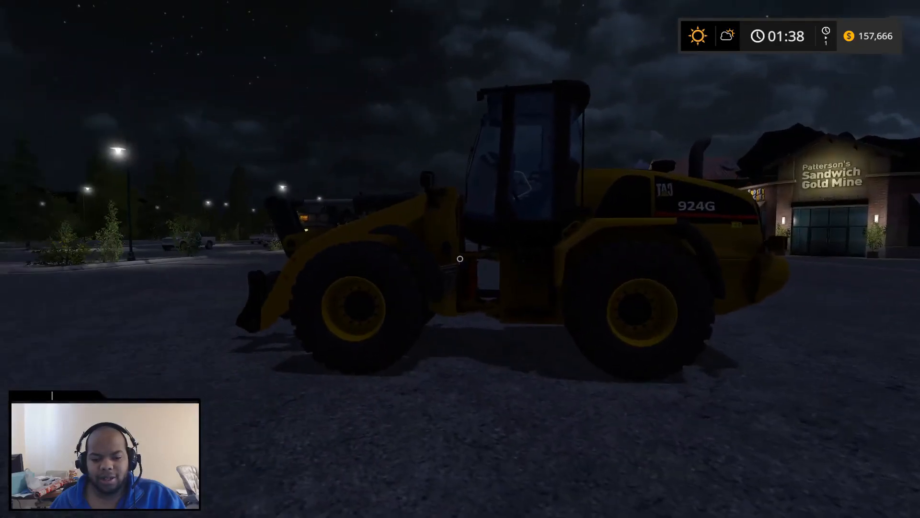
{"action": "key", "text": "a"}
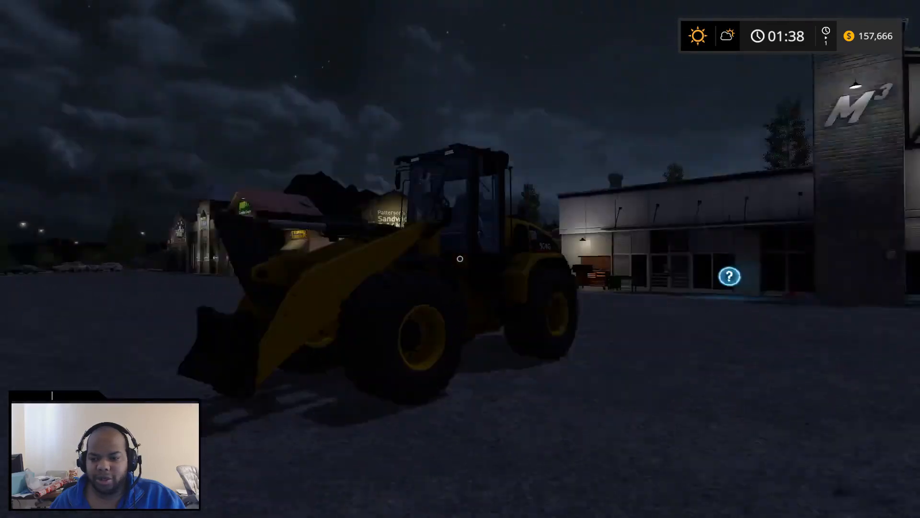
{"action": "key", "text": "a"}
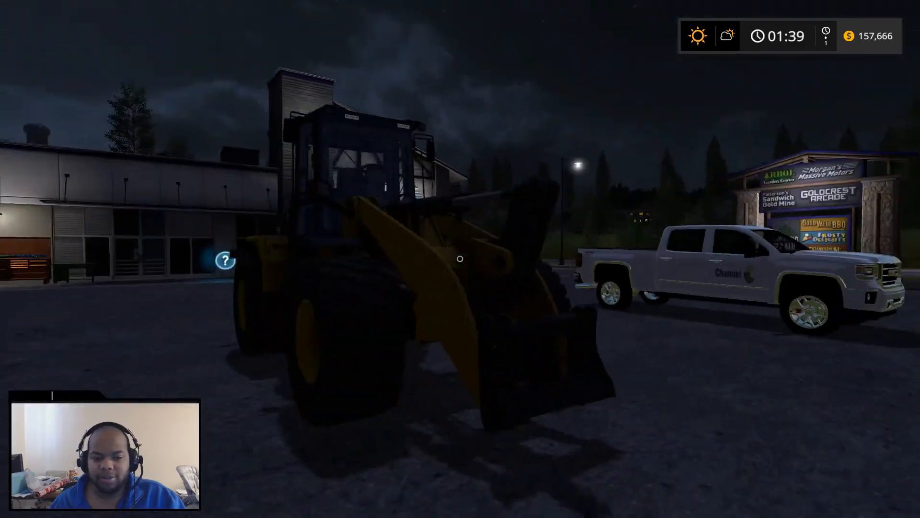
{"action": "key", "text": "a"}
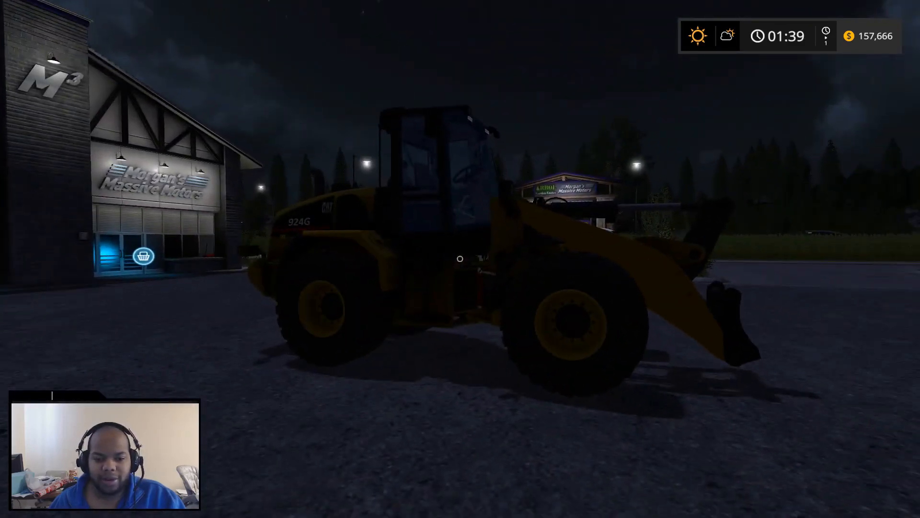
{"action": "key", "text": "a"}
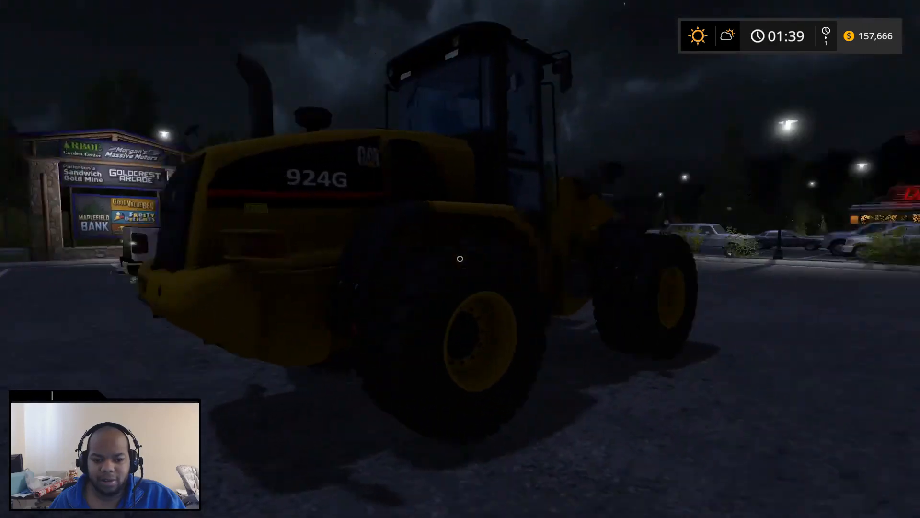
{"action": "key", "text": "a"}
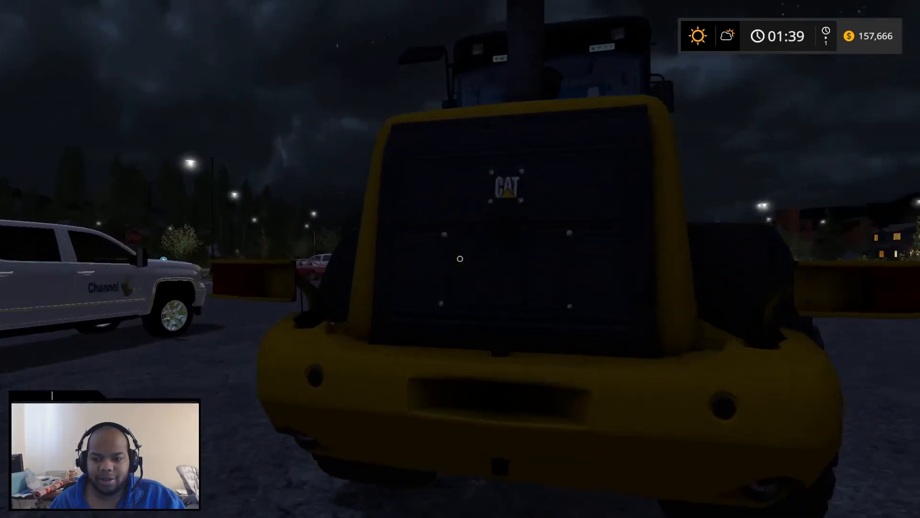
- Test the Cat 924G wheel loader by driving it back and forth and switching on its lights, and open the in-game menu
{"action": "key", "text": "e"}
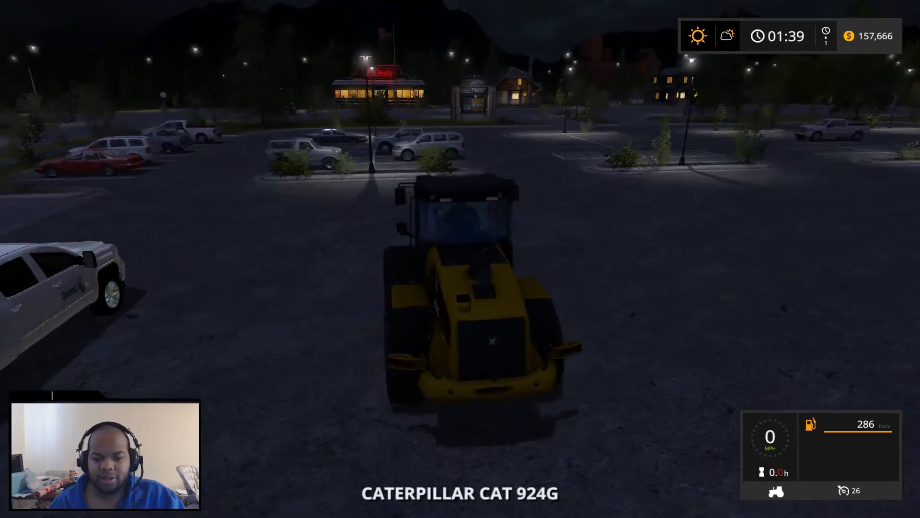
{"action": "scroll", "coordinate": [461, 259], "scroll_direction": "up", "scroll_amount": 5}
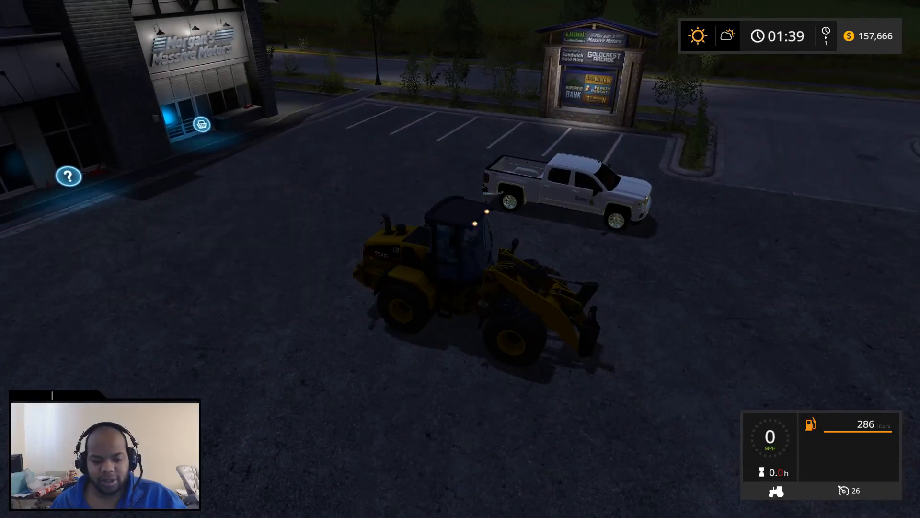
{"action": "key", "text": "w"}
{"action": "key", "text": "s"}
{"action": "key", "text": "w"}
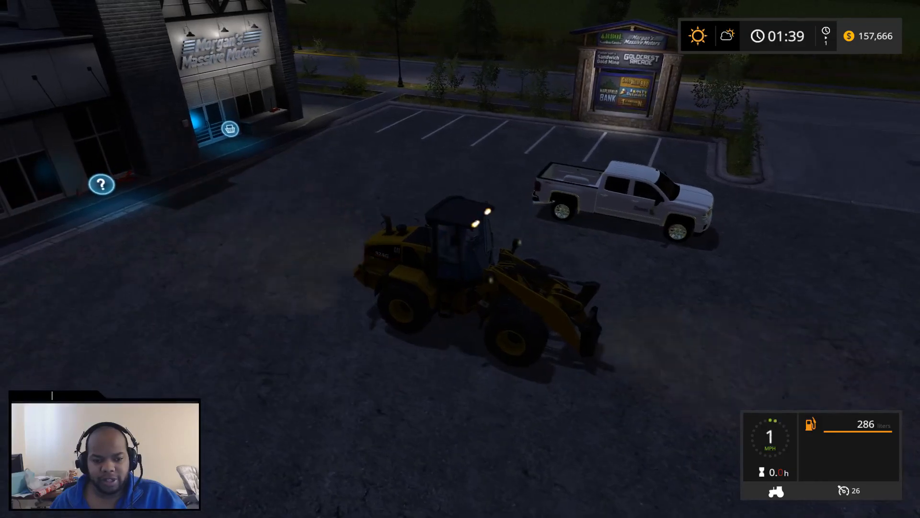
{"action": "key", "text": "l"}
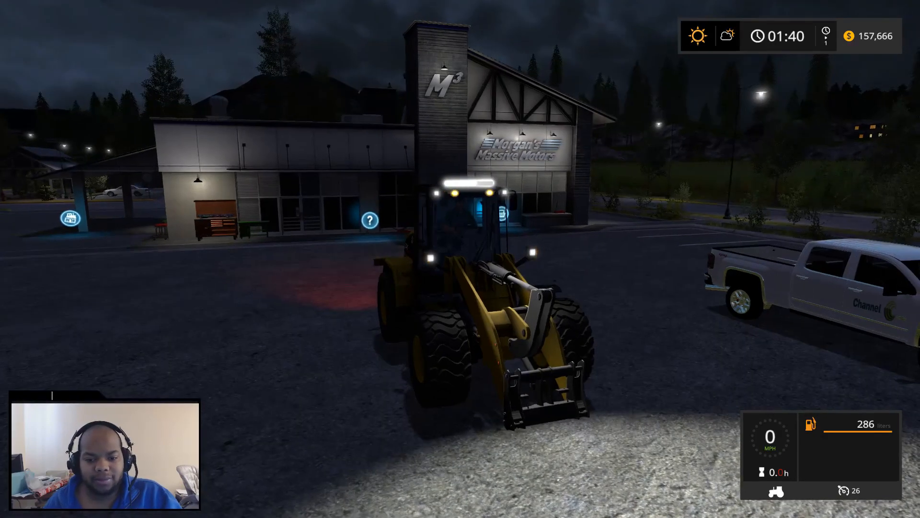
{"action": "key", "text": "Escape"}
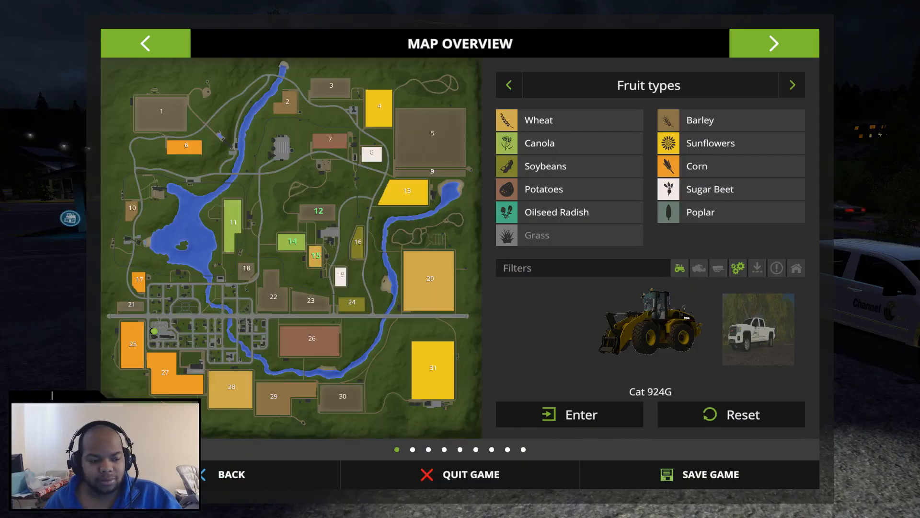